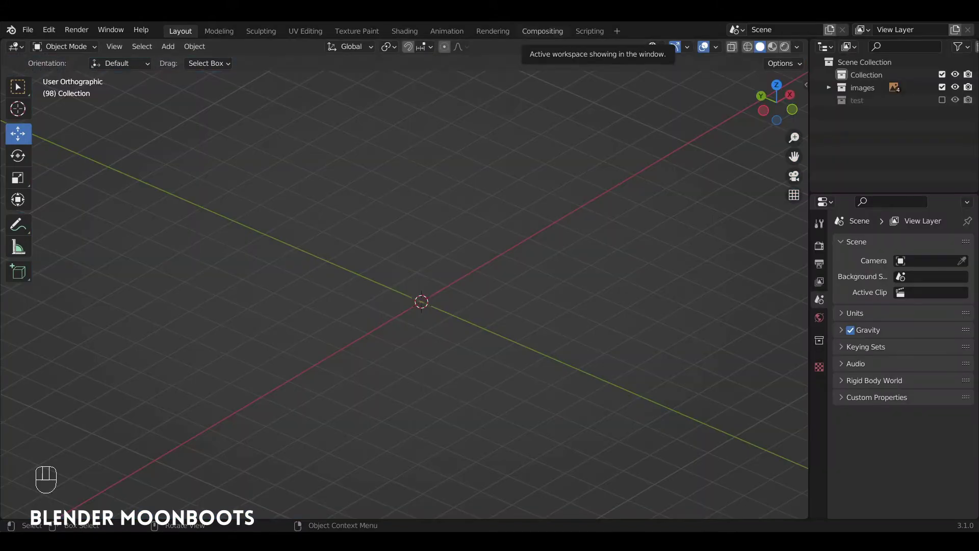
# Add a circle mesh with 8 vertices and a 1 m radius at the origin.
pyautogui.hotkey('shift', 'a')
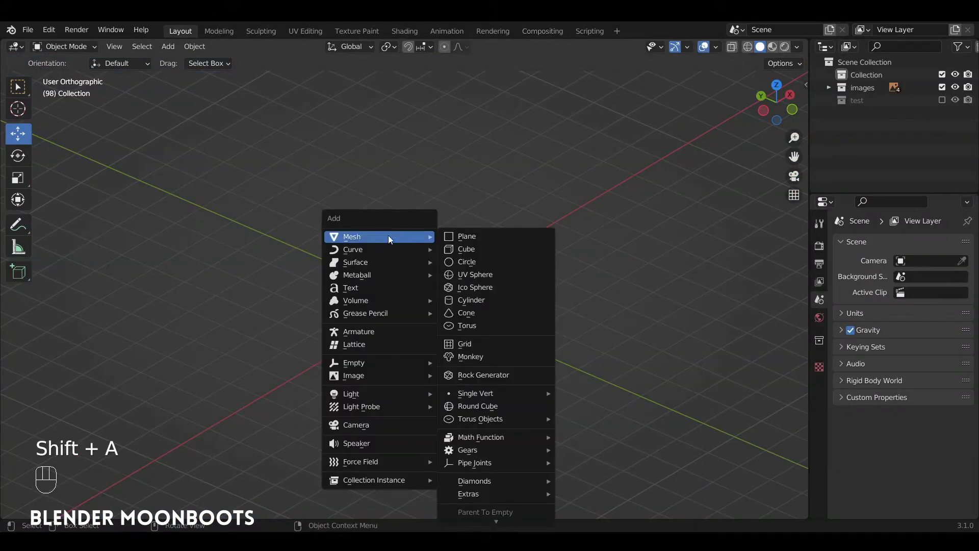
pyautogui.click(490, 267)
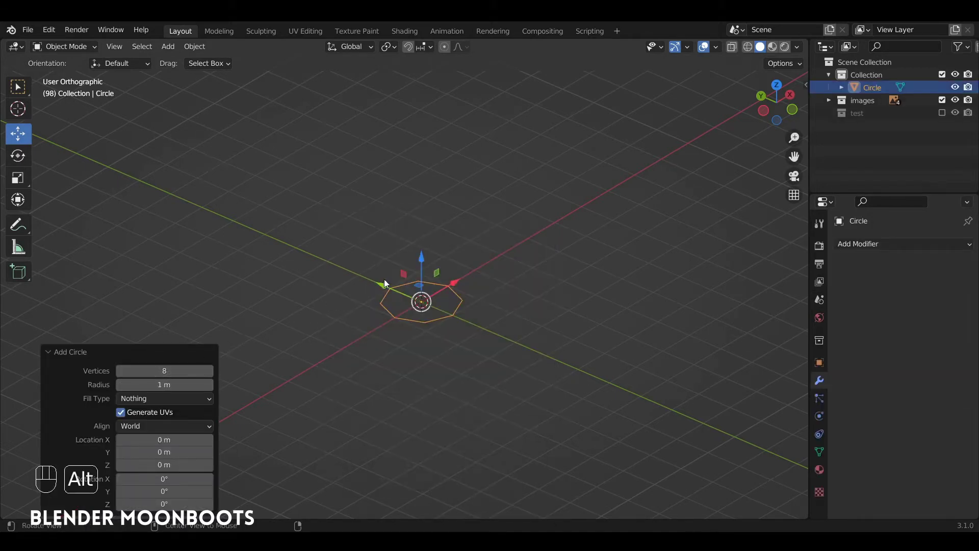
pyautogui.keyDown('alt'); pyautogui.moveTo(384, 280); pyautogui.dragTo(353, 308); pyautogui.keyUp('alt')
pyautogui.scroll(5, 434, 236)
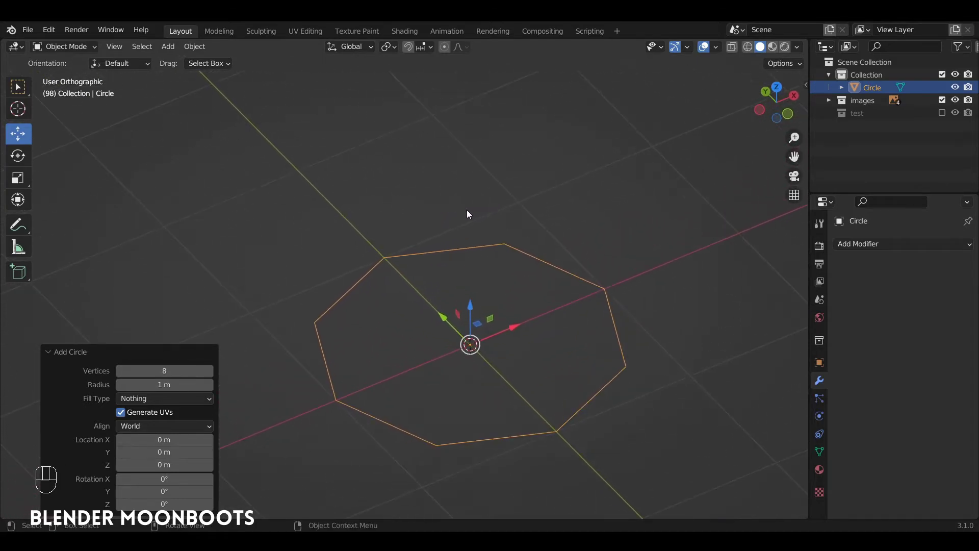
# Enter Edit Mode and subdivide all edges of the octagon with 2 cuts.
pyautogui.press('Tab')
pyautogui.keyDown('alt'); pyautogui.moveTo(449, 243); pyautogui.dragTo(431, 209); pyautogui.keyUp('alt')
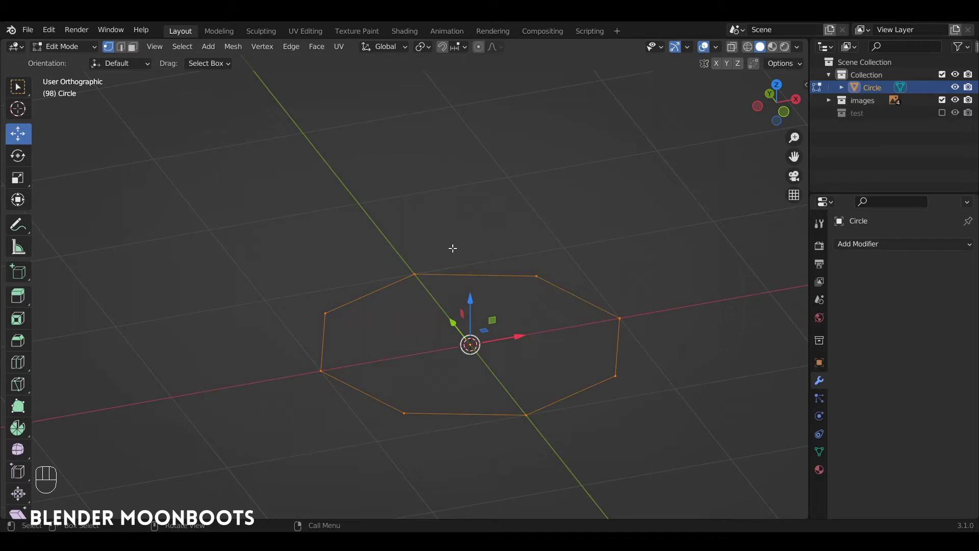
pyautogui.rightClick(481, 210)
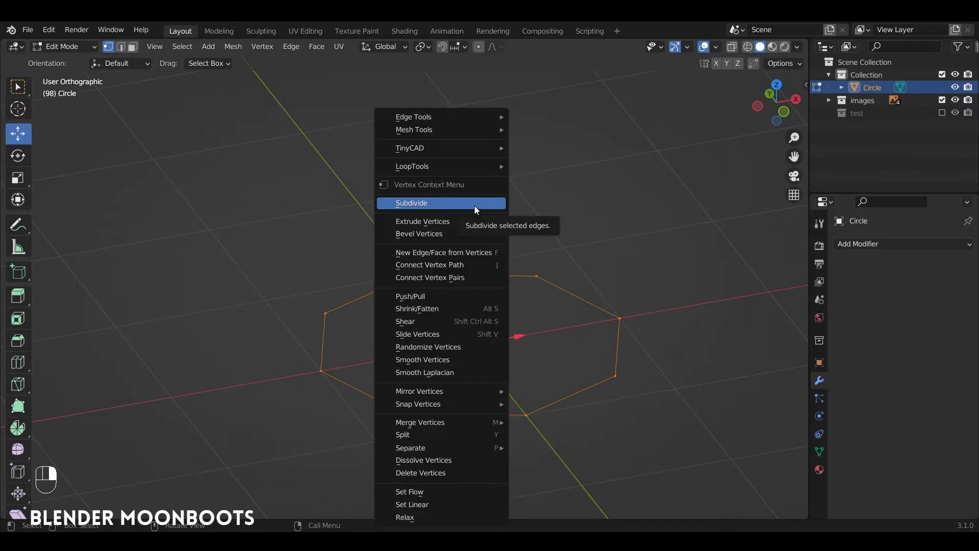
pyautogui.click(474, 204)
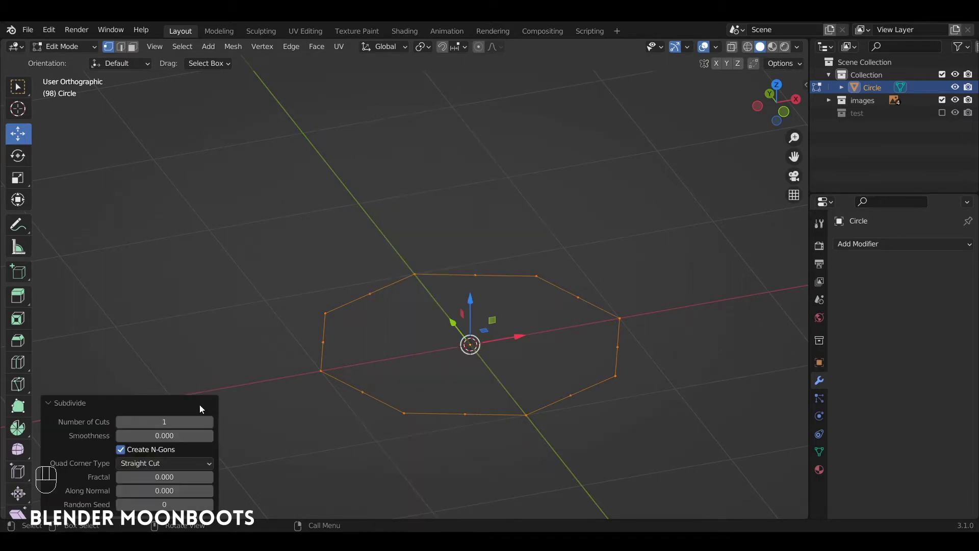
pyautogui.click(209, 422)
pyautogui.keyDown('alt'); pyautogui.moveTo(612, 314); pyautogui.dragTo(598, 274); pyautogui.keyUp('alt')
pyautogui.keyDown('ctrl'); pyautogui.keyDown('alt'); pyautogui.moveTo(597, 273); pyautogui.dragTo(587, 318); pyautogui.keyUp('alt'); pyautogui.keyUp('ctrl')
# Extrude the octagon outline straight up along Z by about 1.93 m to form the walls.
pyautogui.press('e')
pyautogui.press('z')
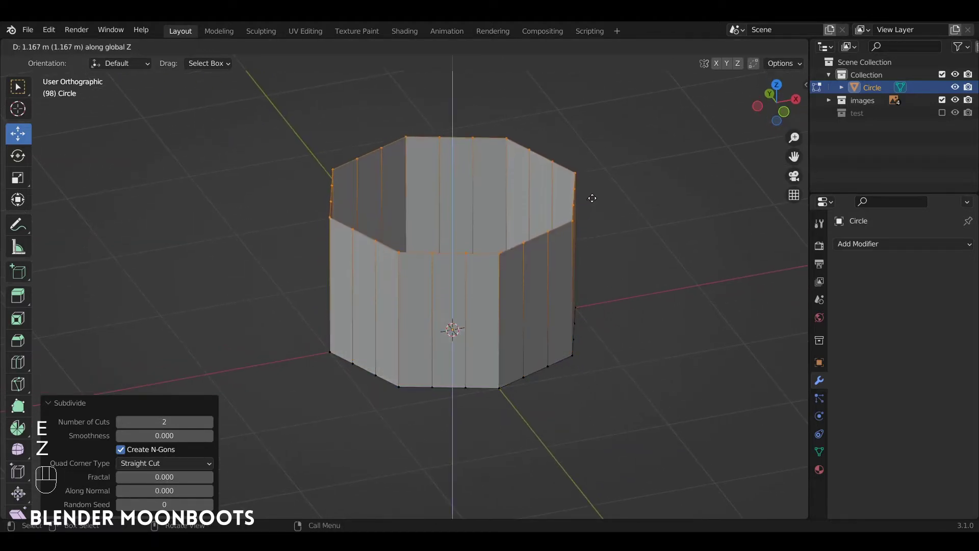
pyautogui.click(600, 138)
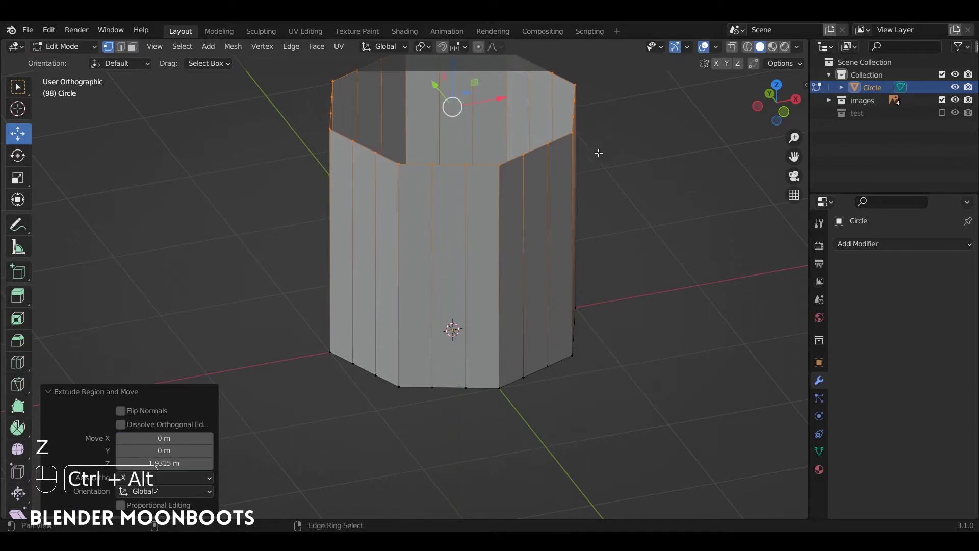
pyautogui.keyDown('alt'); pyautogui.moveTo(601, 144); pyautogui.dragTo(535, 218); pyautogui.keyUp('alt')
# Raise the two middle vertices of every side on the top rim by about 0.21 m along Z.
pyautogui.click(422, 233)
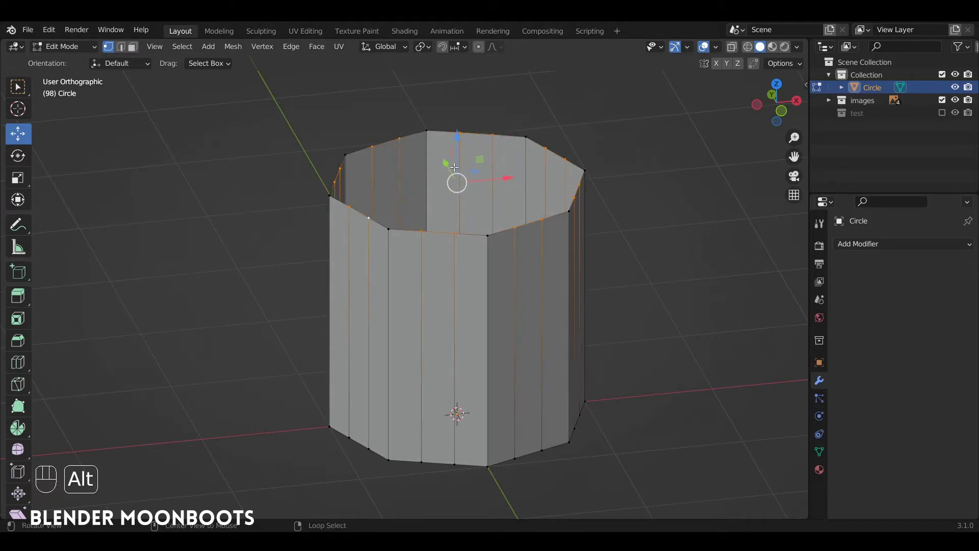
pyautogui.moveTo(385, 211); pyautogui.dragTo(458, 131, button='middle')
pyautogui.press('g')
pyautogui.press('z')
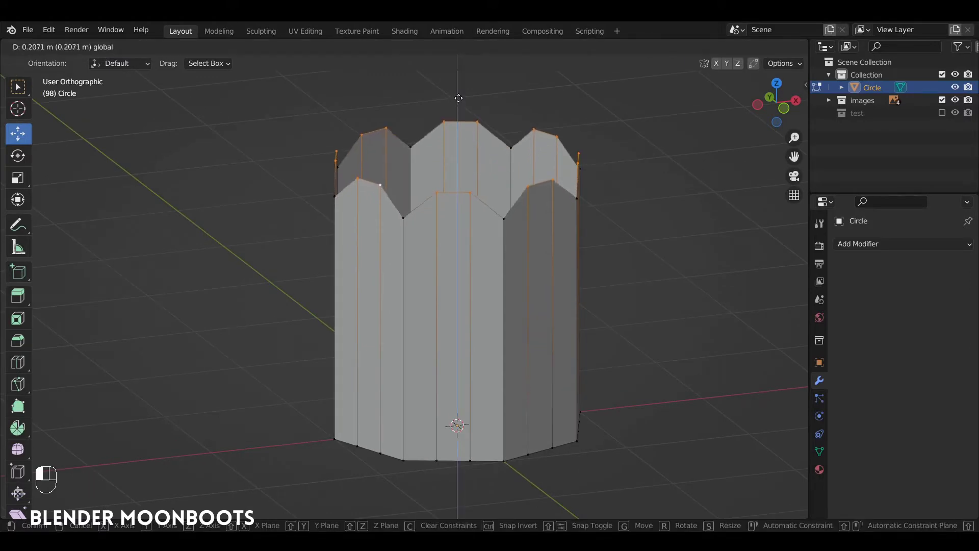
pyautogui.click(459, 97)
pyautogui.moveTo(458, 98)
pyautogui.mouseDown(button='middle')
pyautogui.moveTo(471, 128)
pyautogui.moveTo(461, 105)
pyautogui.mouseUp(button='middle')
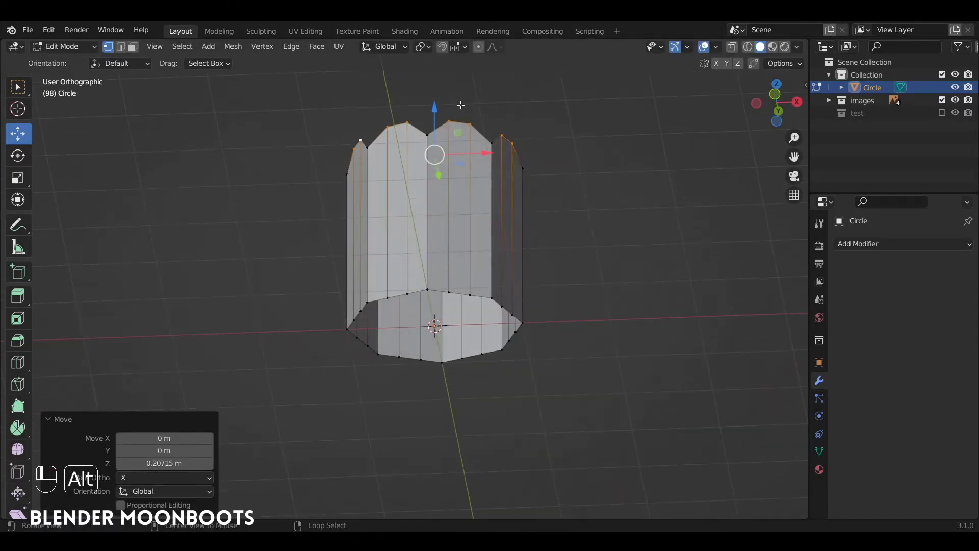
# Extrude the bottom edge loop in place and scale it inward to form a flat ring.
pyautogui.keyDown('alt'); pyautogui.click(456, 290); pyautogui.keyUp('alt')
pyautogui.moveTo(456, 291); pyautogui.dragTo(447, 275, button='middle')
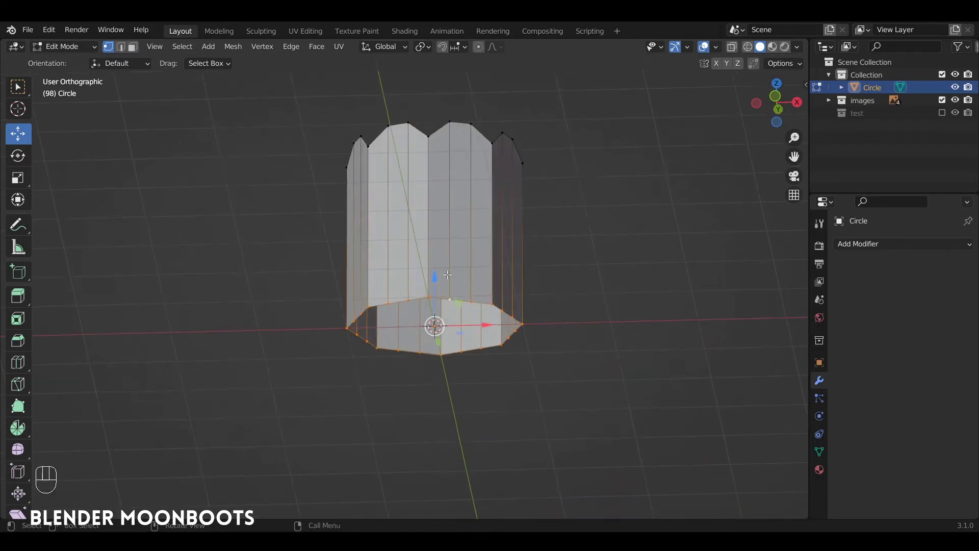
pyautogui.press('e')
pyautogui.press('Return')
pyautogui.press('s')
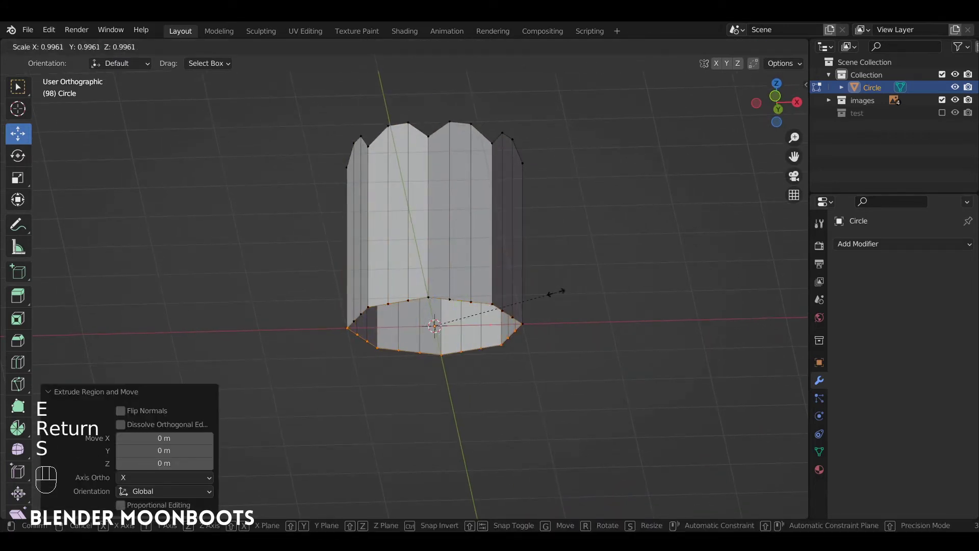
pyautogui.click(505, 312)
# Extrude the inner bottom loop in place and merge it at its center to close the base.
pyautogui.keyDown('alt'); pyautogui.moveTo(505, 312); pyautogui.dragTo(509, 218); pyautogui.keyUp('alt')
pyautogui.keyDown('alt'); pyautogui.moveTo(509, 219); pyautogui.dragTo(513, 244); pyautogui.keyUp('alt')
pyautogui.press('Return')
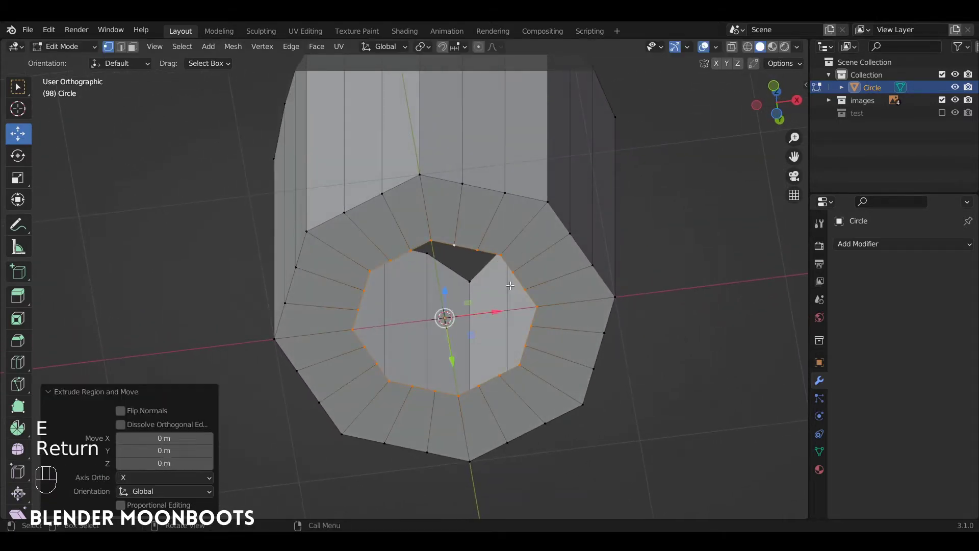
pyautogui.press('m')
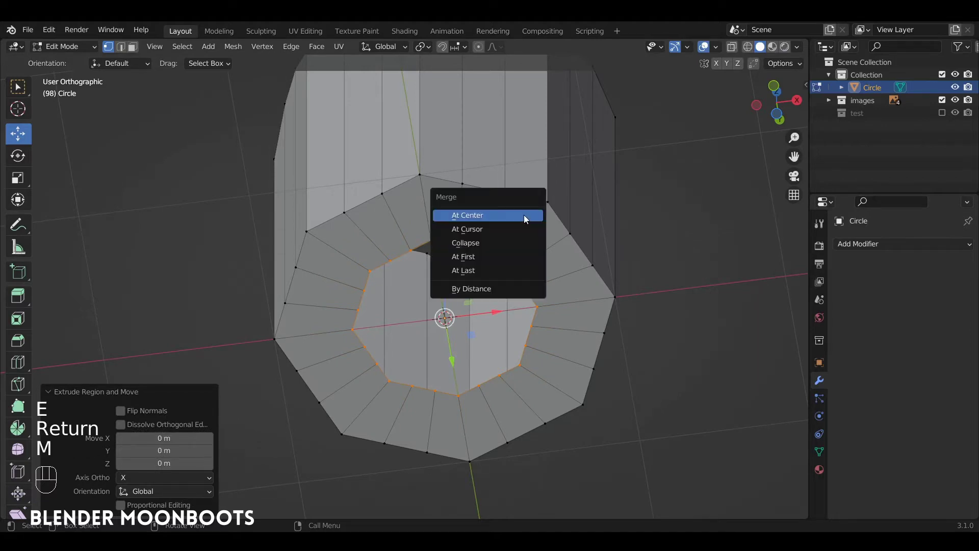
pyautogui.click(512, 214)
# Select the scalloped top edge loop and extrude it upward along Z.
pyautogui.keyDown('alt'); pyautogui.moveTo(511, 212); pyautogui.dragTo(495, 287); pyautogui.keyUp('alt')
pyautogui.keyDown('alt'); pyautogui.rightClick(485, 256); pyautogui.keyUp('alt')
pyautogui.keyDown('alt'); pyautogui.rightClick(483, 260); pyautogui.keyUp('alt')
pyautogui.press('e')
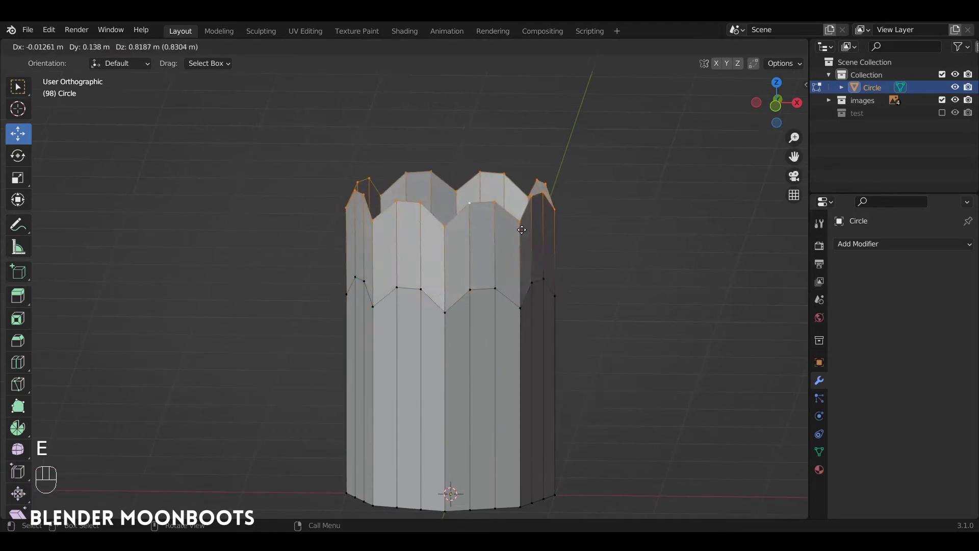
pyautogui.press('z')
pyautogui.click(527, 230)
pyautogui.hotkey('ctrl', 'z')
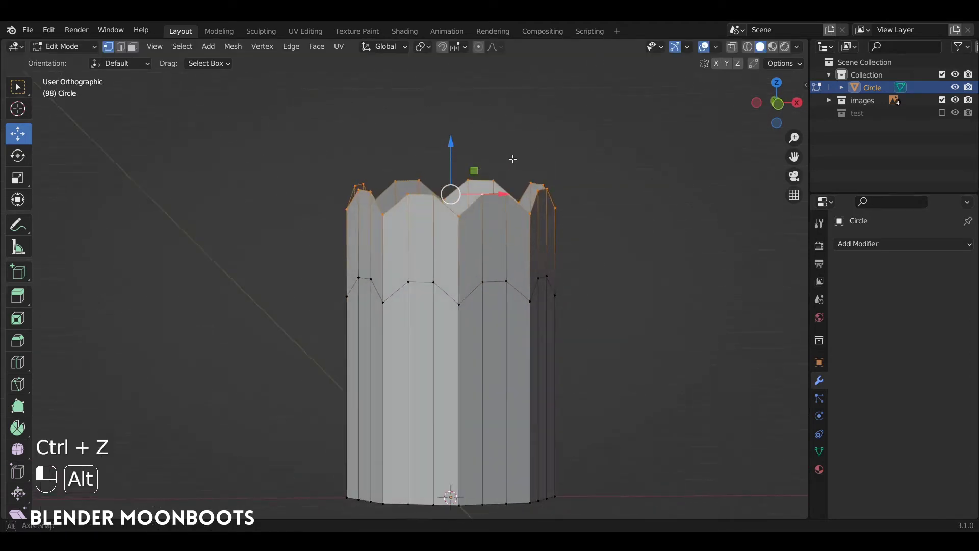
# Turn the extruded top loop into a flat, regular circle with the LoopTools Circle operation.
pyautogui.rightClick(521, 165)
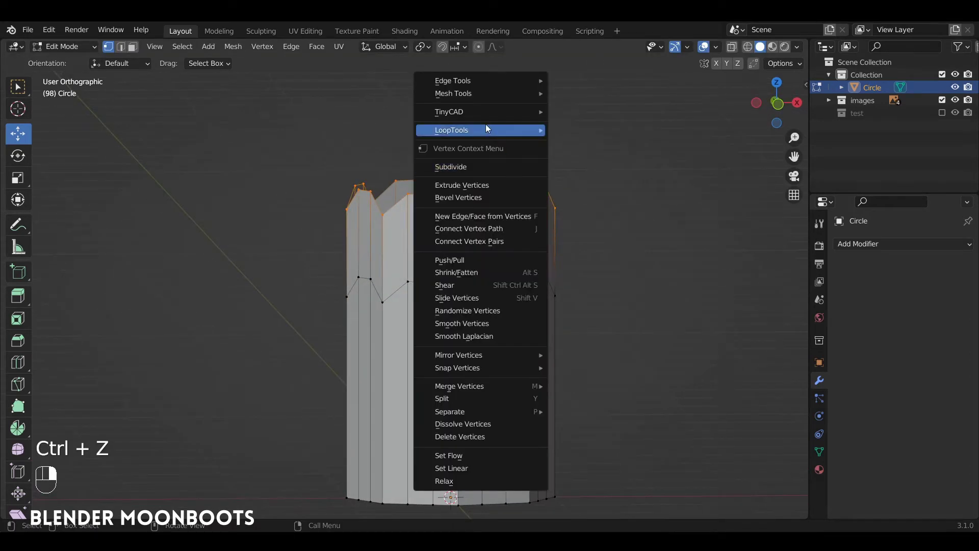
pyautogui.moveTo(476, 129)
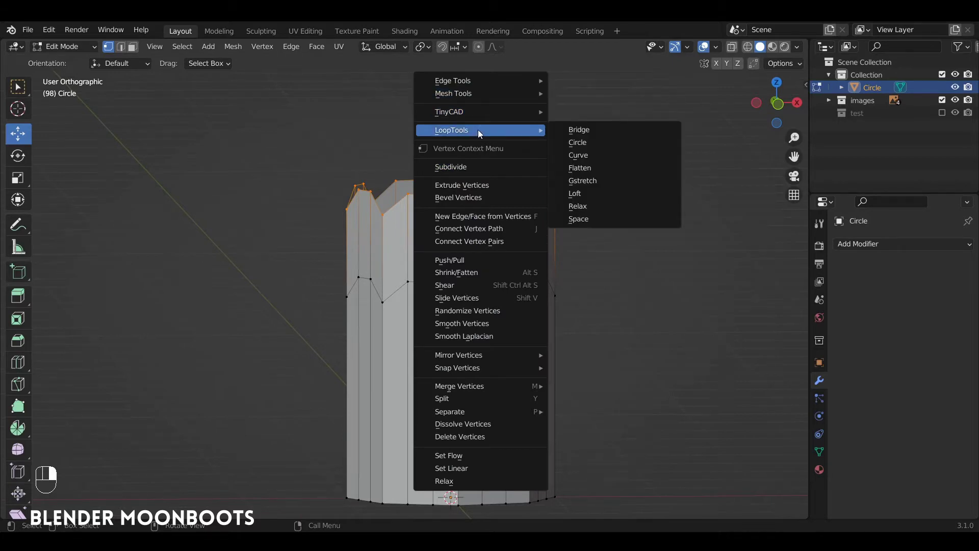
pyautogui.click(581, 142)
pyautogui.keyDown('alt'); pyautogui.moveTo(552, 166); pyautogui.dragTo(539, 177); pyautogui.keyUp('alt')
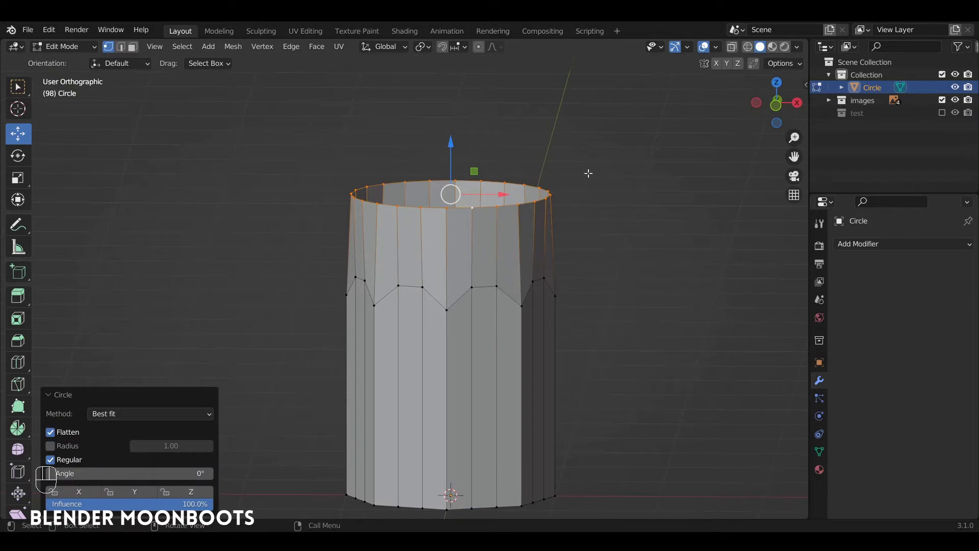
# Scale the circular top loop down to taper the body and move it up about 0.25 m.
pyautogui.press('s')
pyautogui.click(512, 184)
pyautogui.moveTo(451, 143); pyautogui.dragTo(452, 110)
pyautogui.moveTo(491, 149)
pyautogui.keyDown('alt'); pyautogui.mouseDown()
pyautogui.moveTo(510, 129)
pyautogui.moveTo(508, 146)
pyautogui.mouseUp(); pyautogui.keyUp('alt')
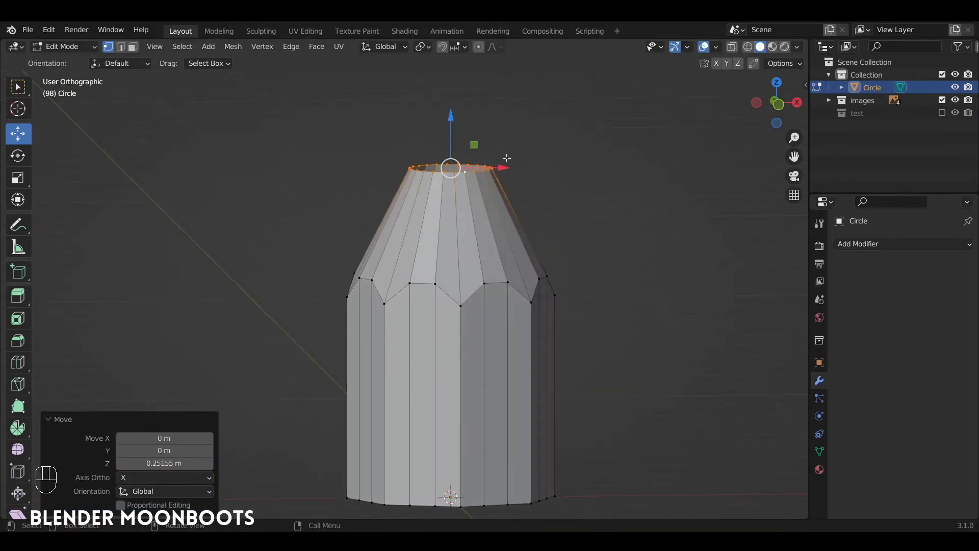
# Extrude the top loop slightly upward along Z and scale it to about 0.56.
pyautogui.press('e')
pyautogui.press('z')
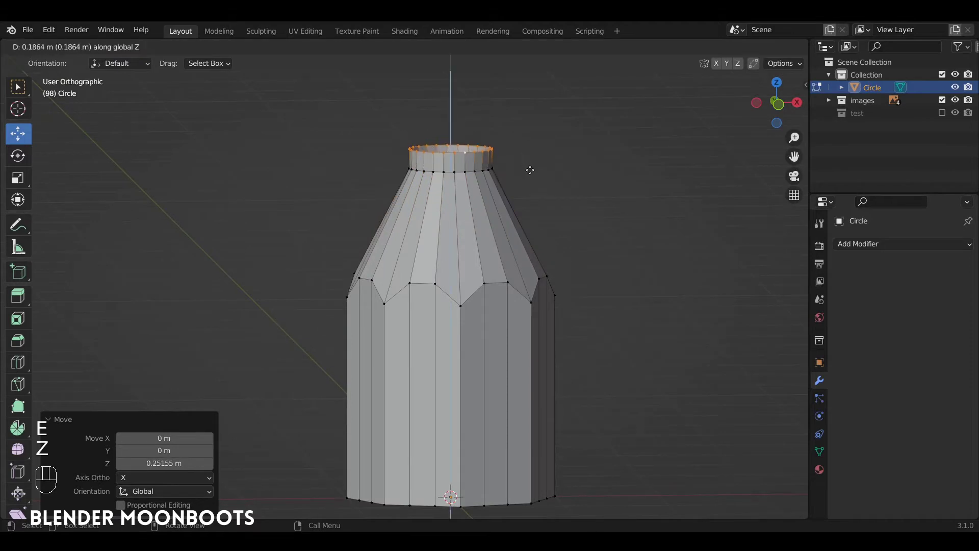
pyautogui.click(523, 156)
pyautogui.press('s')
pyautogui.click(503, 159)
# Extrude the top loop another 0.05 m or so along Z and scale it to about 0.49.
pyautogui.press('e')
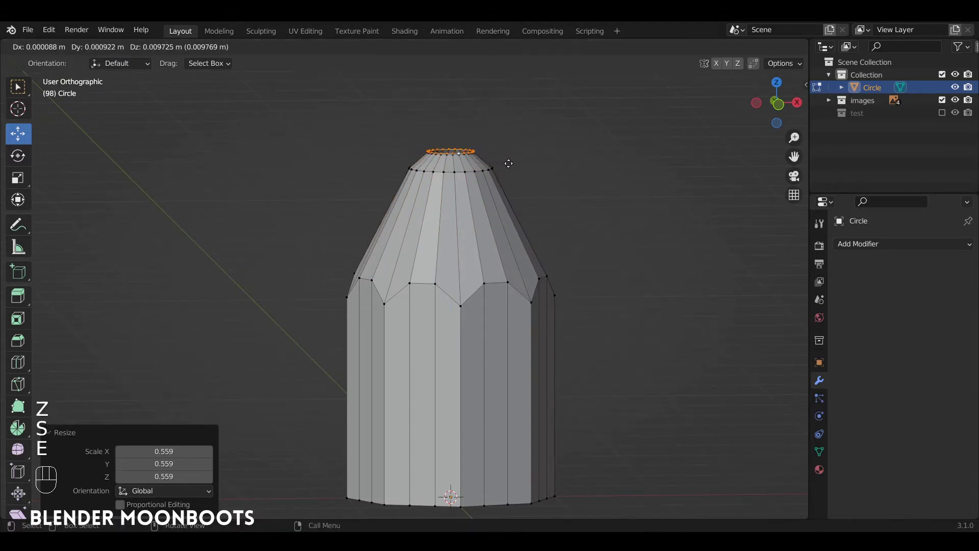
pyautogui.press('z')
pyautogui.click(509, 158)
pyautogui.press('s')
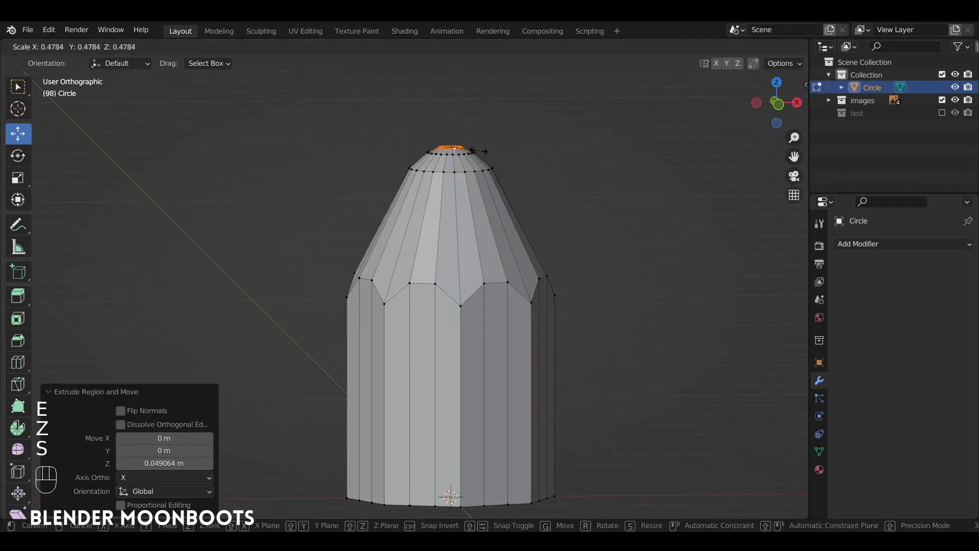
pyautogui.click(480, 151)
pyautogui.keyDown('alt'); pyautogui.moveTo(478, 152); pyautogui.dragTo(468, 168); pyautogui.keyUp('alt')
pyautogui.keyDown('ctrl'); pyautogui.keyDown('alt'); pyautogui.moveTo(468, 168); pyautogui.dragTo(452, 306); pyautogui.keyUp('alt'); pyautogui.keyUp('ctrl')
pyautogui.keyDown('ctrl'); pyautogui.keyDown('alt'); pyautogui.moveTo(451, 305); pyautogui.dragTo(454, 271); pyautogui.keyUp('alt'); pyautogui.keyUp('ctrl')
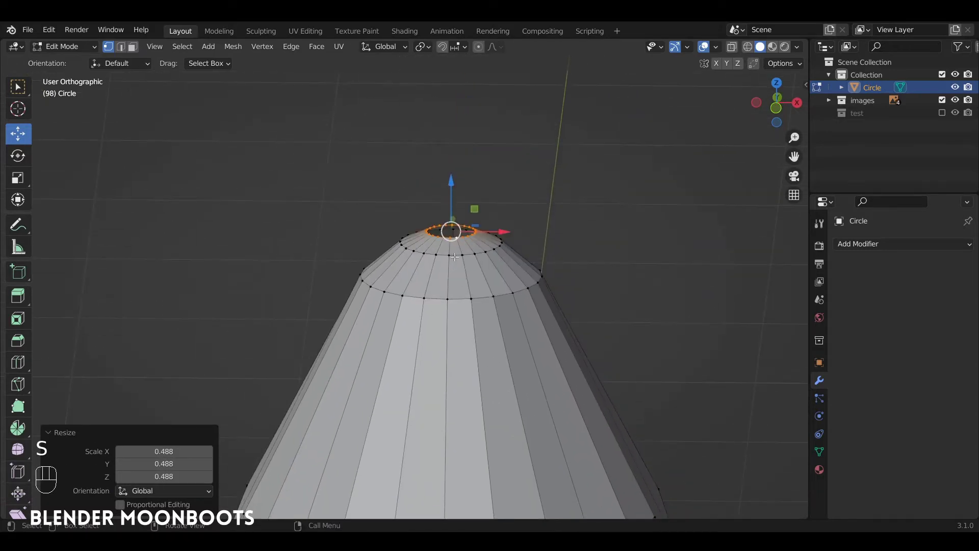
# Extrude the tip loop in place, scale it to about 0.57 and move it up about 0.009 m.
pyautogui.press('e')
pyautogui.press('Return')
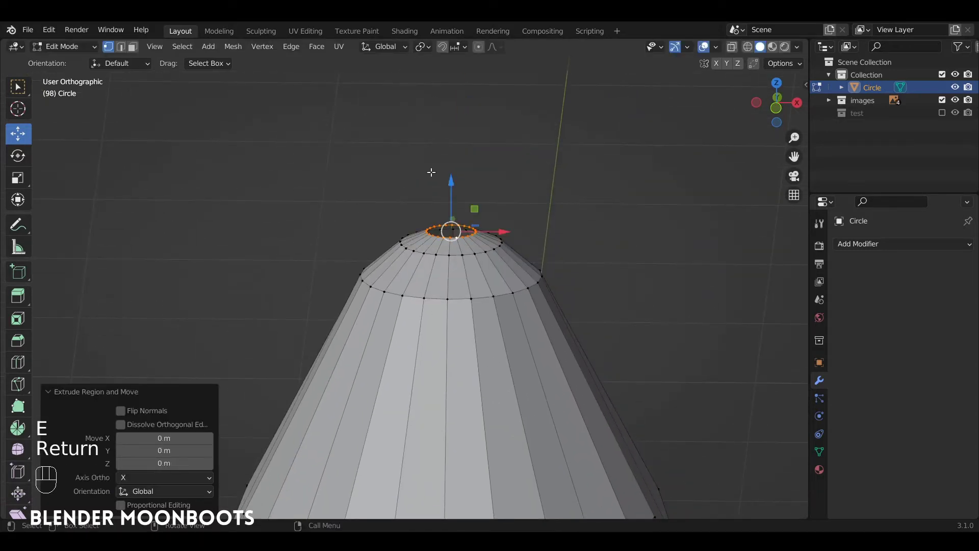
pyautogui.press('s')
pyautogui.click(489, 222)
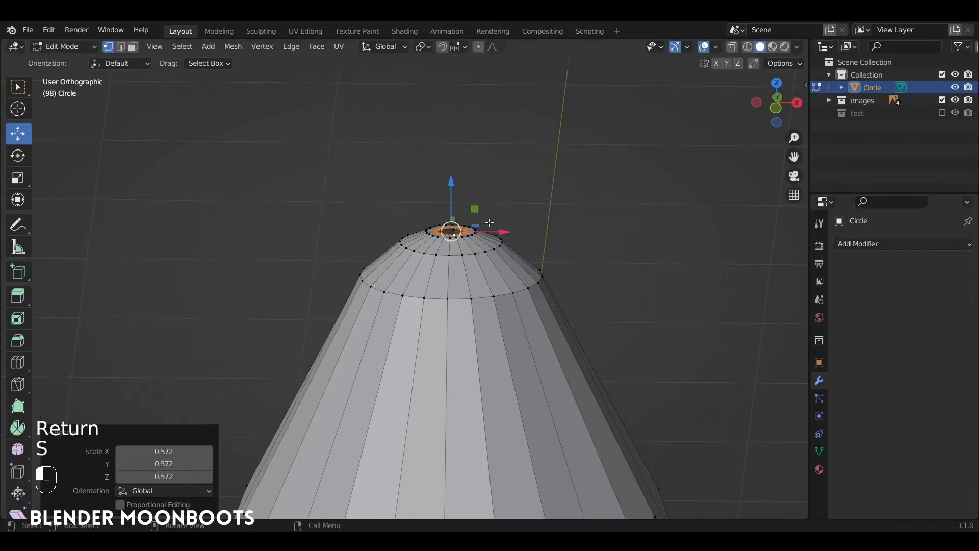
pyautogui.moveTo(450, 180); pyautogui.dragTo(451, 171)
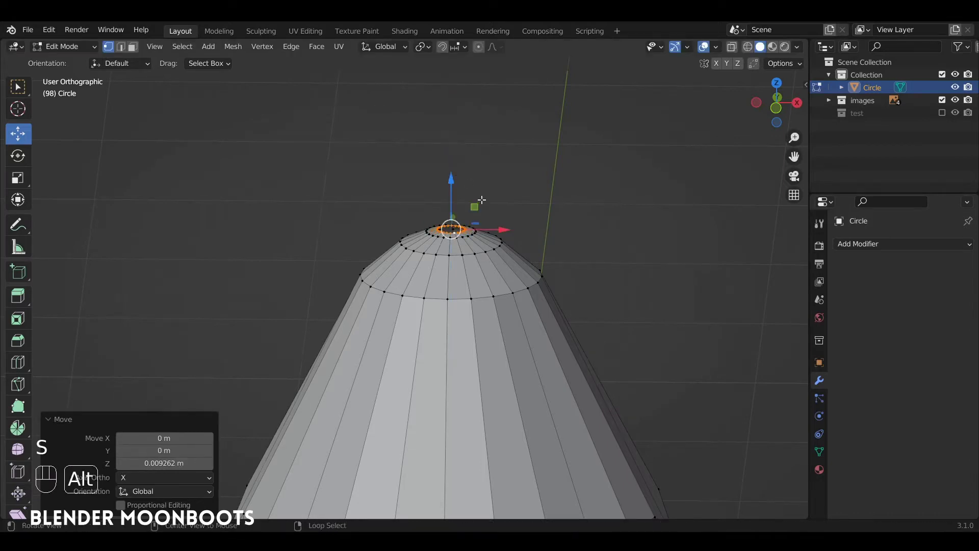
# Merge the innermost loop at its center to close the tip.
pyautogui.moveTo(476, 204)
pyautogui.keyDown('alt'); pyautogui.mouseDown()
pyautogui.moveTo(476, 185)
pyautogui.moveTo(486, 197)
pyautogui.mouseUp(); pyautogui.keyUp('alt')
pyautogui.press('m')
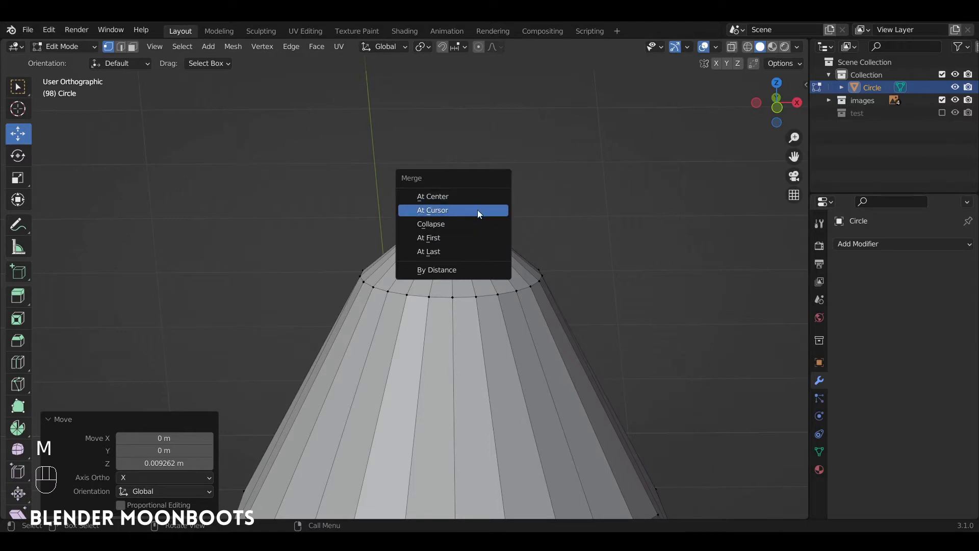
pyautogui.click(477, 196)
pyautogui.moveTo(477, 196)
pyautogui.keyDown('alt'); pyautogui.keyDown('shift'); pyautogui.mouseDown()
pyautogui.moveTo(457, 158)
pyautogui.moveTo(483, 201)
pyautogui.moveTo(456, 227)
pyautogui.moveTo(437, 211)
pyautogui.mouseUp(); pyautogui.keyUp('shift'); pyautogui.keyUp('alt')
pyautogui.scroll(-2, 481, 206)
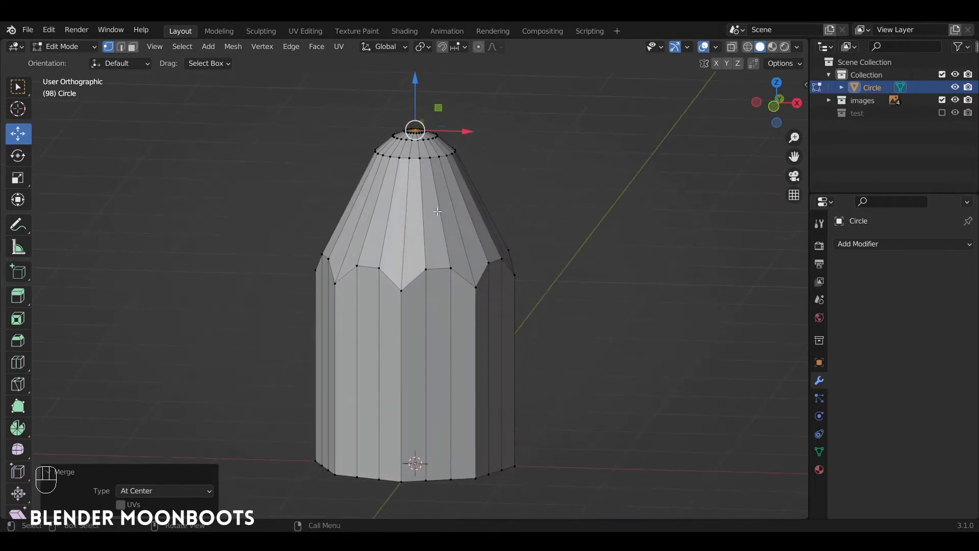
# Select the scalloped edge loop below the taper together with the vertical corner edges of the octagonal body.
pyautogui.keyDown('alt'); pyautogui.click(441, 268); pyautogui.keyUp('alt')
pyautogui.moveTo(446, 267)
pyautogui.keyDown('alt'); pyautogui.mouseDown()
pyautogui.moveTo(394, 262)
pyautogui.moveTo(333, 206)
pyautogui.mouseUp(); pyautogui.keyUp('alt')
pyautogui.press('2')
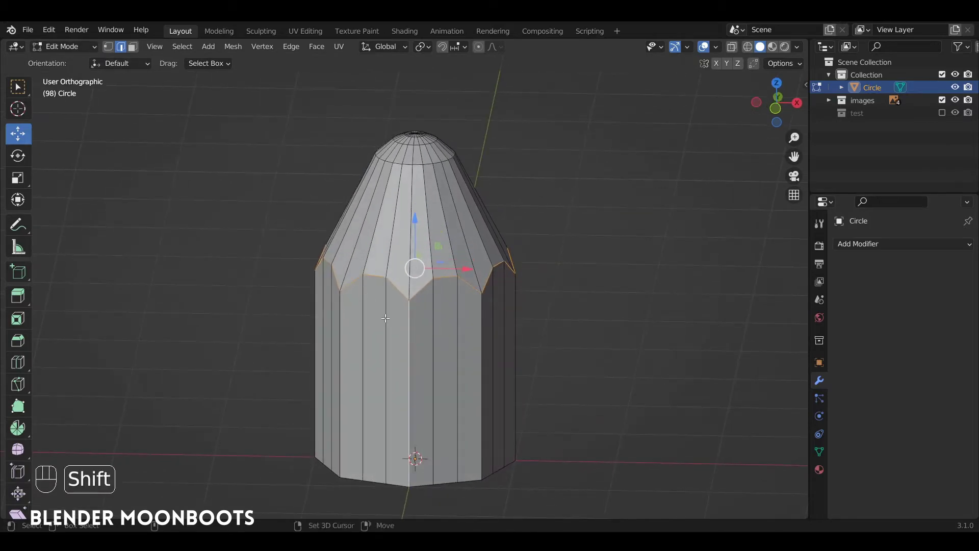
pyautogui.keyDown('shift'); pyautogui.click(341, 324); pyautogui.keyUp('shift')
pyautogui.keyDown('alt'); pyautogui.moveTo(341, 325); pyautogui.dragTo(445, 332); pyautogui.keyUp('alt')
pyautogui.keyDown('shift'); pyautogui.click(389, 340); pyautogui.keyUp('shift')
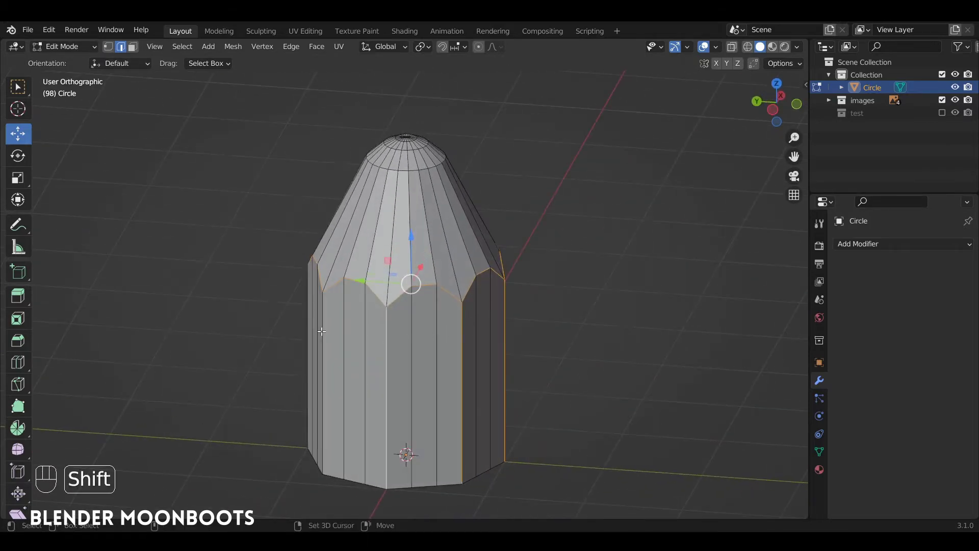
pyautogui.keyDown('shift'); pyautogui.click(324, 331); pyautogui.keyUp('shift')
pyautogui.keyDown('alt'); pyautogui.moveTo(332, 324); pyautogui.dragTo(397, 334); pyautogui.keyUp('alt')
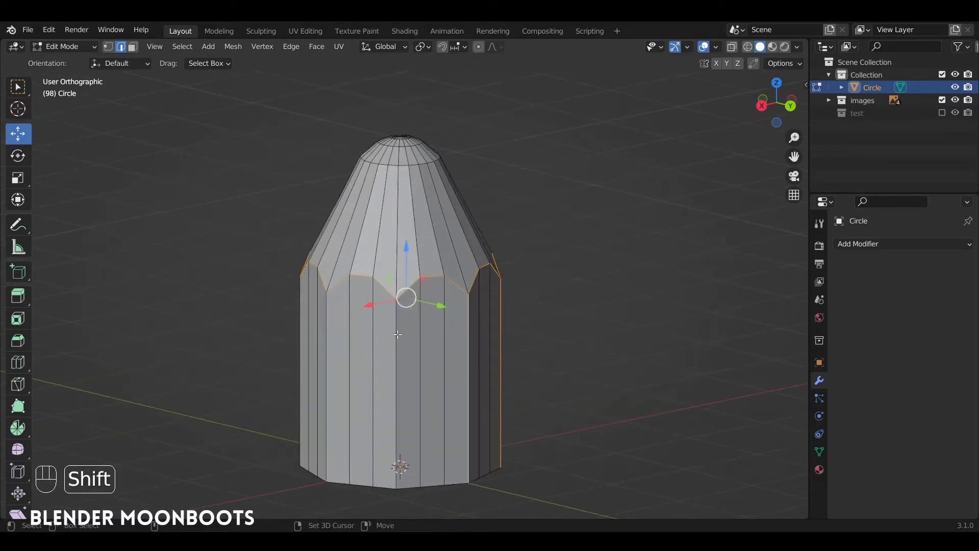
pyautogui.keyDown('alt'); pyautogui.moveTo(326, 331); pyautogui.dragTo(384, 255); pyautogui.keyUp('alt')
# Add the octagonal body's bottom perimeter edge loop to the selected scalloped and vertical edges.
pyautogui.keyDown('alt'); pyautogui.keyDown('shift'); pyautogui.click(407, 329); pyautogui.keyUp('shift'); pyautogui.keyUp('alt')
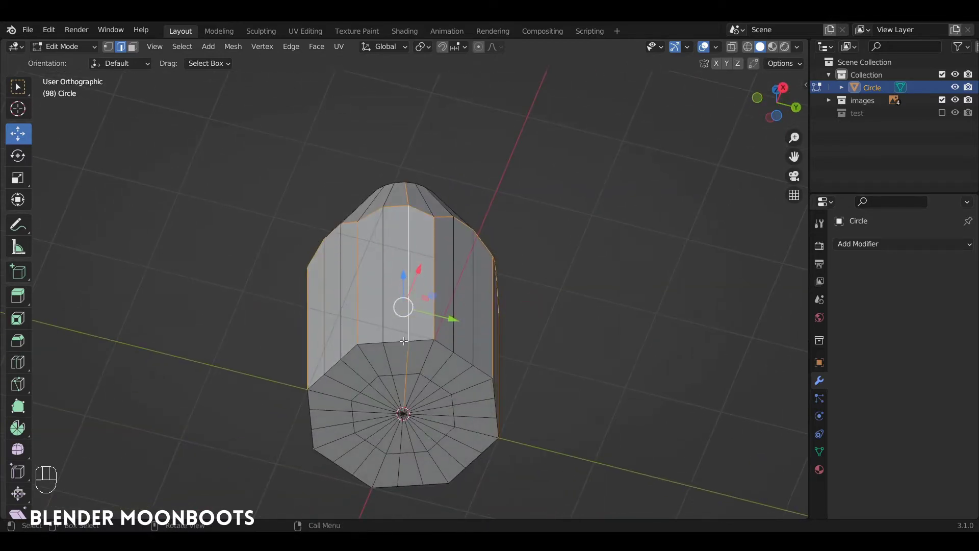
pyautogui.hotkey('ctrl', 'z')
pyautogui.keyDown('alt'); pyautogui.keyDown('shift'); pyautogui.click(406, 342); pyautogui.keyUp('shift'); pyautogui.keyUp('alt')
pyautogui.keyDown('alt'); pyautogui.moveTo(405, 343); pyautogui.dragTo(368, 354); pyautogui.keyUp('alt')
# Bevel the selected scalloped, vertical and base edges with 3 segments and a width of about 0.014 m.
pyautogui.hotkey('ctrl', 'b')
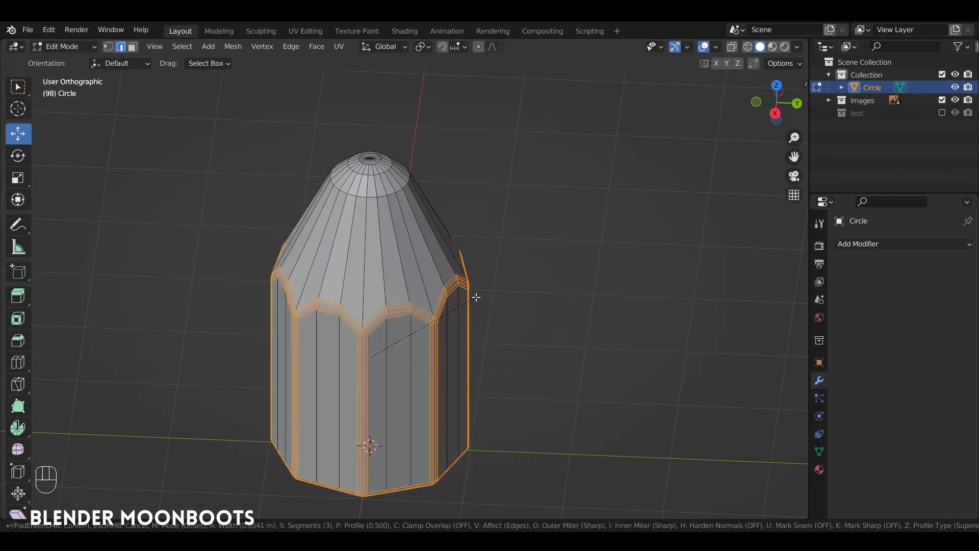
pyautogui.press('KP_Add')
pyautogui.press('KP_Add')
pyautogui.press('KP_Add')
pyautogui.press('KP_Add')
pyautogui.press('KP_Add')
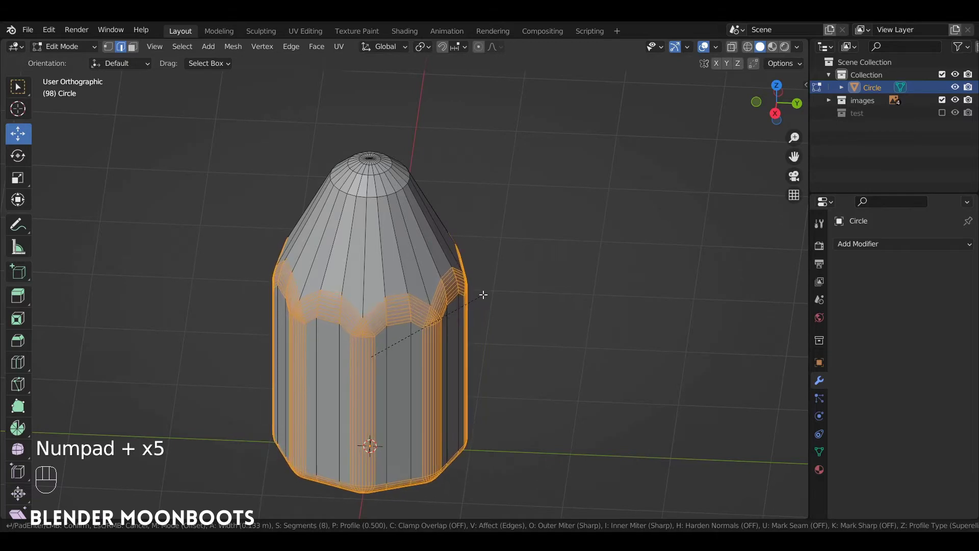
pyautogui.press('KP_Subtract')
pyautogui.press('KP_Subtract')
pyautogui.press('KP_Subtract')
pyautogui.press('KP_Subtract')
pyautogui.press('KP_Subtract')
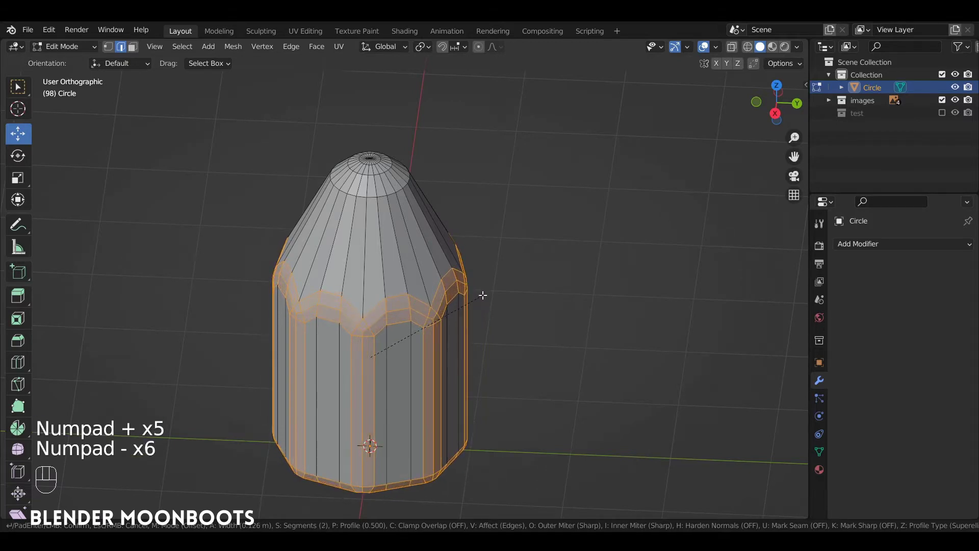
pyautogui.press('KP_Add')
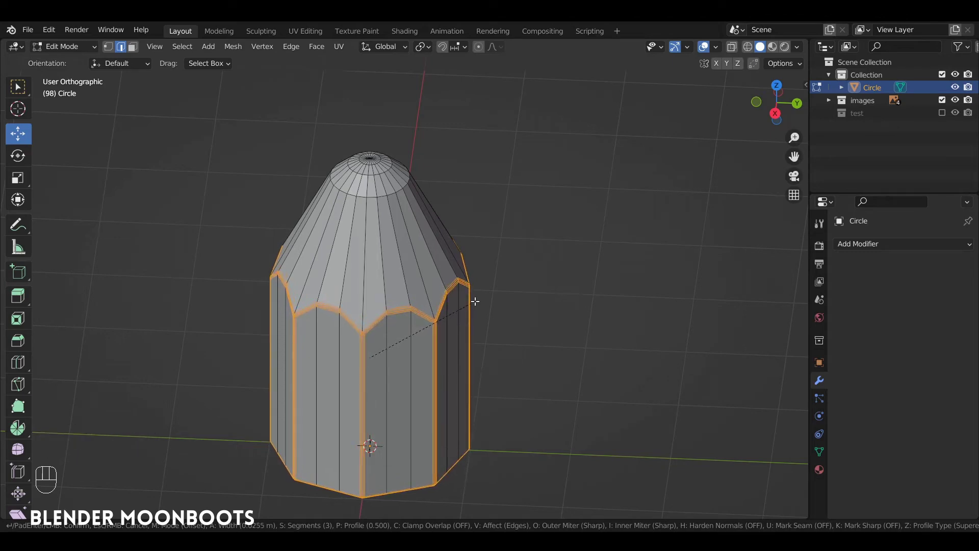
pyautogui.click(475, 302)
# Return to Object Mode and shade the pencil shape smooth.
pyautogui.keyDown('ctrl'); pyautogui.keyDown('alt'); pyautogui.moveTo(433, 348); pyautogui.dragTo(479, 292); pyautogui.keyUp('alt'); pyautogui.keyUp('ctrl')
pyautogui.moveTo(479, 291)
pyautogui.keyDown('alt'); pyautogui.keyDown('shift'); pyautogui.mouseDown()
pyautogui.moveTo(480, 187)
pyautogui.moveTo(479, 255)
pyautogui.mouseUp(); pyautogui.keyUp('shift'); pyautogui.keyUp('alt')
pyautogui.moveTo(478, 255)
pyautogui.keyDown('alt'); pyautogui.mouseDown()
pyautogui.moveTo(465, 162)
pyautogui.moveTo(475, 219)
pyautogui.mouseUp(); pyautogui.keyUp('alt')
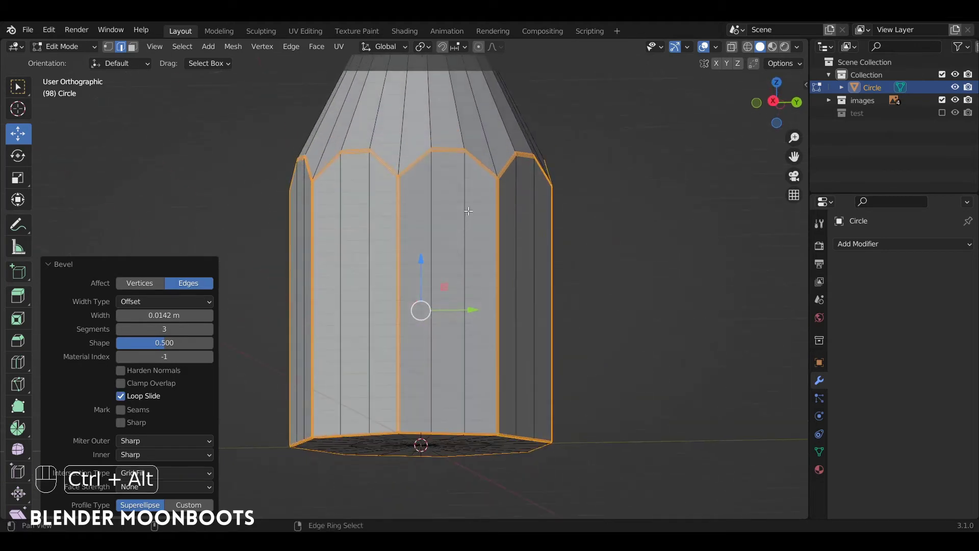
pyautogui.keyDown('alt'); pyautogui.keyDown('shift'); pyautogui.moveTo(476, 158); pyautogui.dragTo(477, 268); pyautogui.keyUp('shift'); pyautogui.keyUp('alt')
pyautogui.keyDown('alt'); pyautogui.moveTo(477, 267); pyautogui.dragTo(478, 285); pyautogui.keyUp('alt')
pyautogui.press('Tab')
pyautogui.moveTo(465, 251)
pyautogui.keyDown('ctrl'); pyautogui.keyDown('alt'); pyautogui.mouseDown()
pyautogui.moveTo(454, 227)
pyautogui.moveTo(469, 207)
pyautogui.moveTo(461, 208)
pyautogui.mouseUp(); pyautogui.keyUp('alt'); pyautogui.keyUp('ctrl')
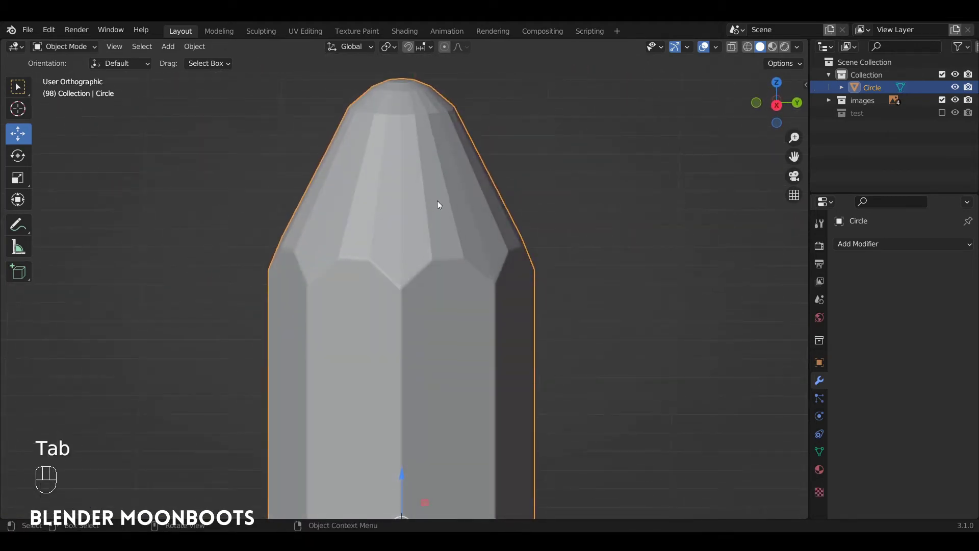
pyautogui.rightClick(436, 201)
pyautogui.click(436, 201)
pyautogui.moveTo(436, 201)
pyautogui.keyDown('alt'); pyautogui.mouseDown()
pyautogui.moveTo(415, 203)
pyautogui.moveTo(472, 240)
pyautogui.moveTo(461, 253)
pyautogui.moveTo(469, 241)
pyautogui.mouseUp(); pyautogui.keyUp('alt')
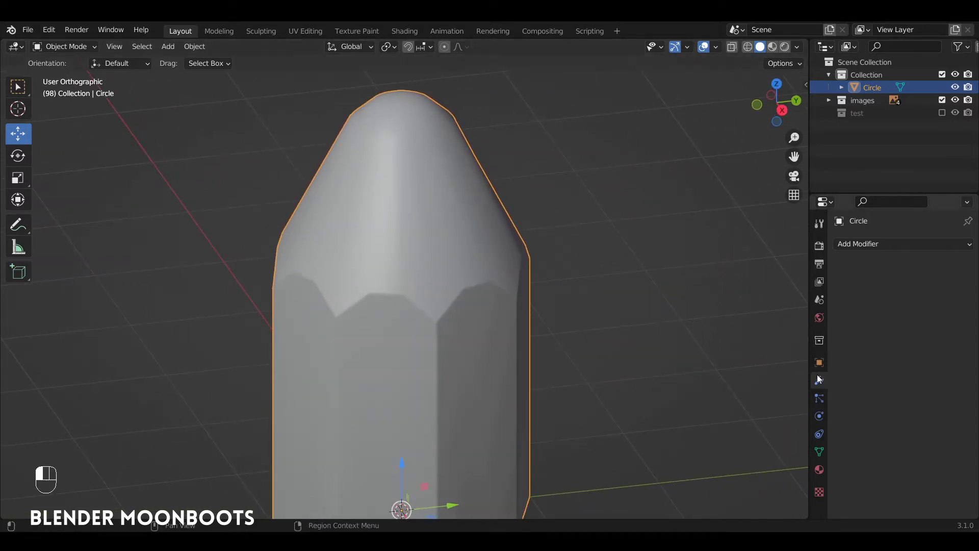
# Add a Subdivision Surface modifier to the pencil shape and set its viewport levels to 2.
pyautogui.click(861, 245)
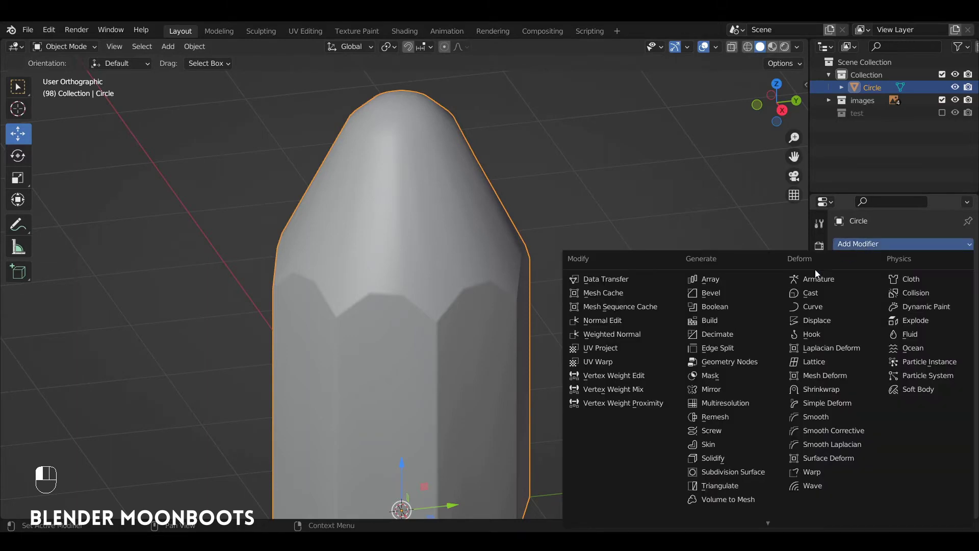
pyautogui.click(752, 471)
pyautogui.moveTo(570, 352)
pyautogui.keyDown('alt'); pyautogui.mouseDown()
pyautogui.moveTo(503, 306)
pyautogui.moveTo(523, 331)
pyautogui.mouseUp(); pyautogui.keyUp('alt')
pyautogui.scroll(3, 523, 331)
pyautogui.moveTo(516, 255)
pyautogui.keyDown('alt'); pyautogui.mouseDown()
pyautogui.moveTo(518, 234)
pyautogui.moveTo(520, 253)
pyautogui.moveTo(544, 225)
pyautogui.moveTo(568, 232)
pyautogui.mouseUp(); pyautogui.keyUp('alt')
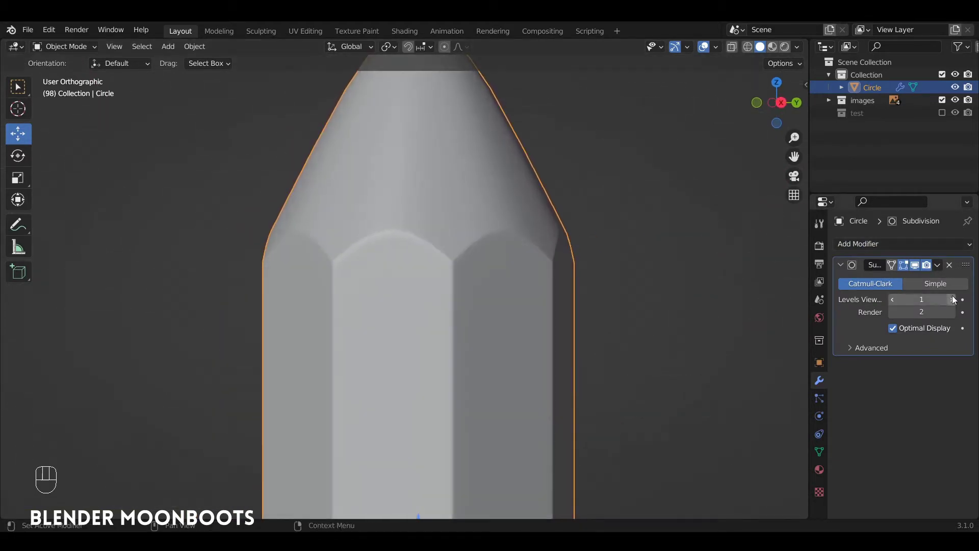
pyautogui.moveTo(608, 269)
pyautogui.keyDown('alt'); pyautogui.mouseDown()
pyautogui.moveTo(564, 277)
pyautogui.moveTo(474, 221)
pyautogui.moveTo(475, 249)
pyautogui.moveTo(453, 243)
pyautogui.moveTo(460, 210)
pyautogui.mouseUp(); pyautogui.keyUp('alt')
# Insert one edge loop around the taper above the scallops at a slide factor of about 0.6, and flatten it with Z scale 0.
pyautogui.press('Tab')
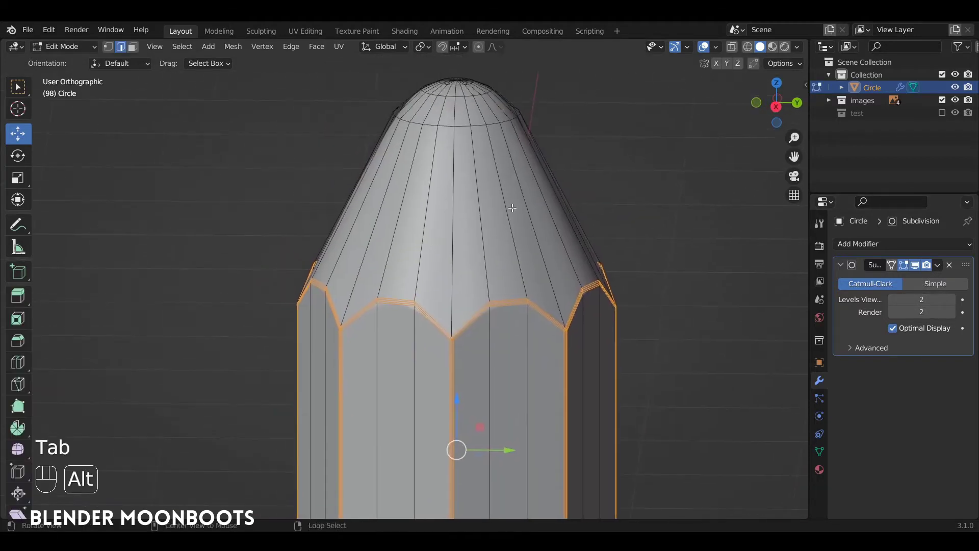
pyautogui.hotkey('ctrl', 'r')
pyautogui.click(456, 225)
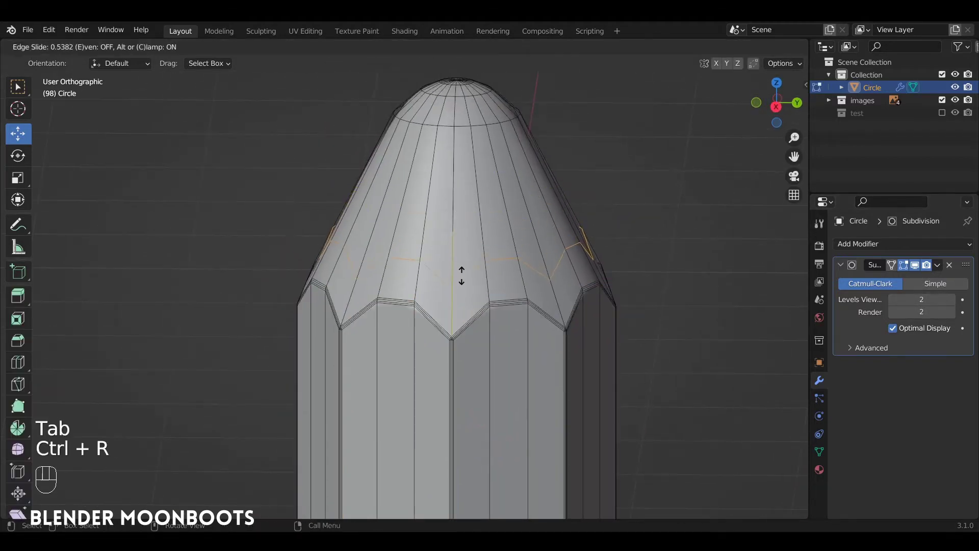
pyautogui.click(468, 281)
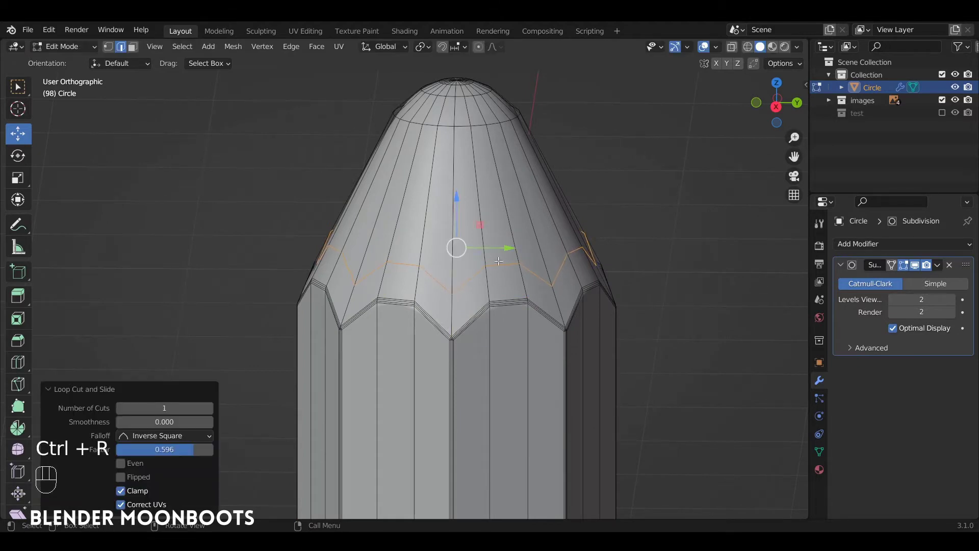
pyautogui.press('s')
pyautogui.press('z')
pyautogui.press('KP_0')
pyautogui.press('Return')
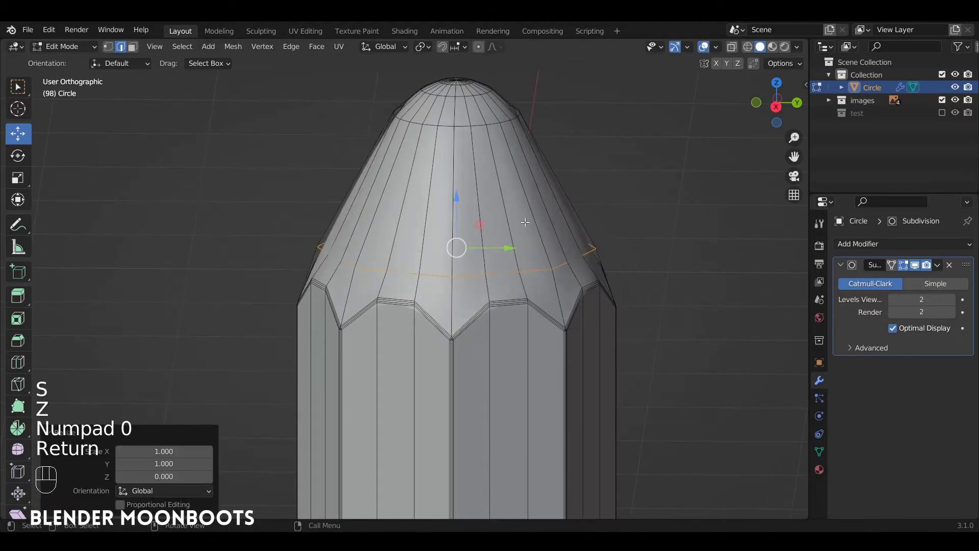
# Make the flattened edge loop circular with LoopTools and return to Object Mode.
pyautogui.moveTo(525, 222)
pyautogui.keyDown('alt'); pyautogui.mouseDown()
pyautogui.moveTo(490, 241)
pyautogui.moveTo(554, 263)
pyautogui.mouseUp(); pyautogui.keyUp('alt')
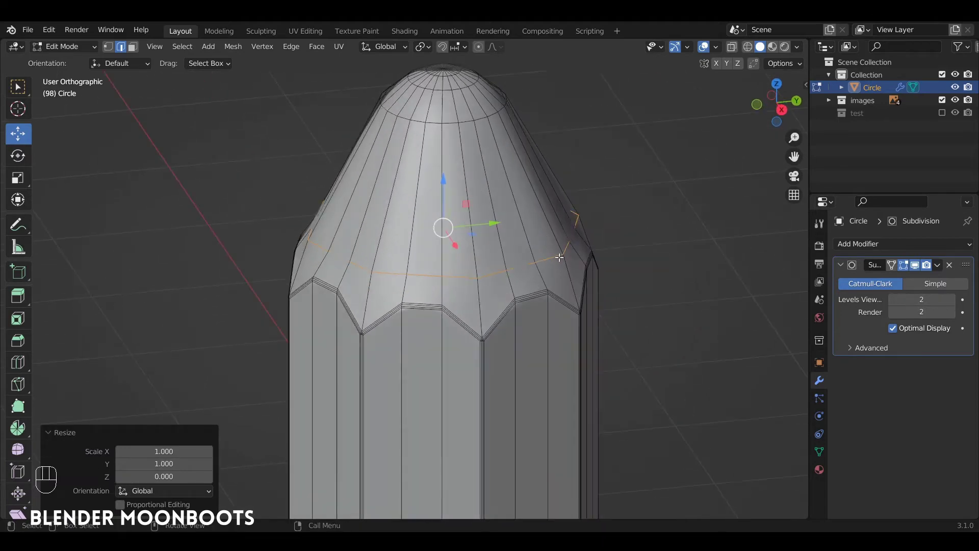
pyautogui.rightClick(559, 257)
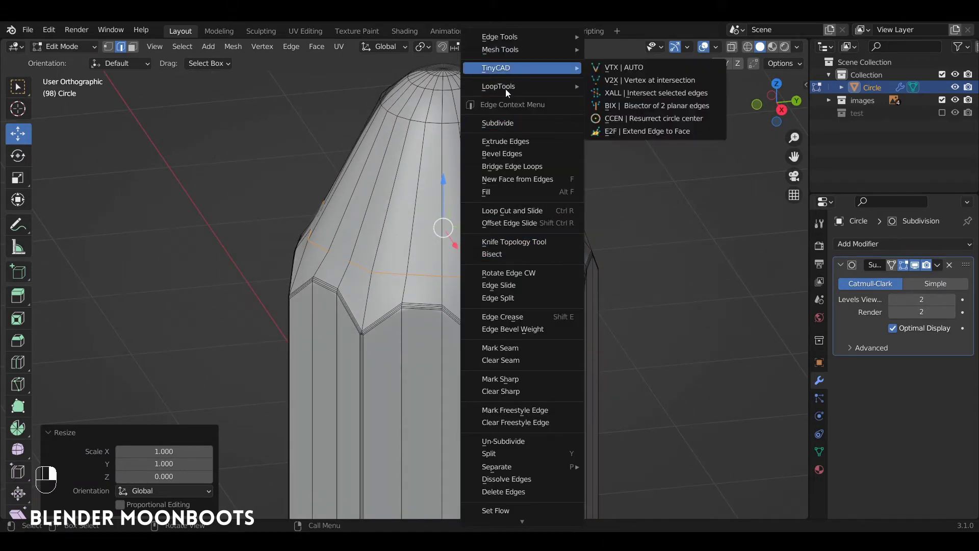
pyautogui.moveTo(513, 87)
pyautogui.click(627, 95)
pyautogui.moveTo(627, 95)
pyautogui.keyDown('alt'); pyautogui.mouseDown()
pyautogui.moveTo(526, 175)
pyautogui.moveTo(539, 195)
pyautogui.moveTo(602, 225)
pyautogui.moveTo(662, 184)
pyautogui.moveTo(579, 257)
pyautogui.moveTo(491, 234)
pyautogui.moveTo(511, 315)
pyautogui.moveTo(493, 294)
pyautogui.mouseUp(); pyautogui.keyUp('alt')
pyautogui.press('Tab')
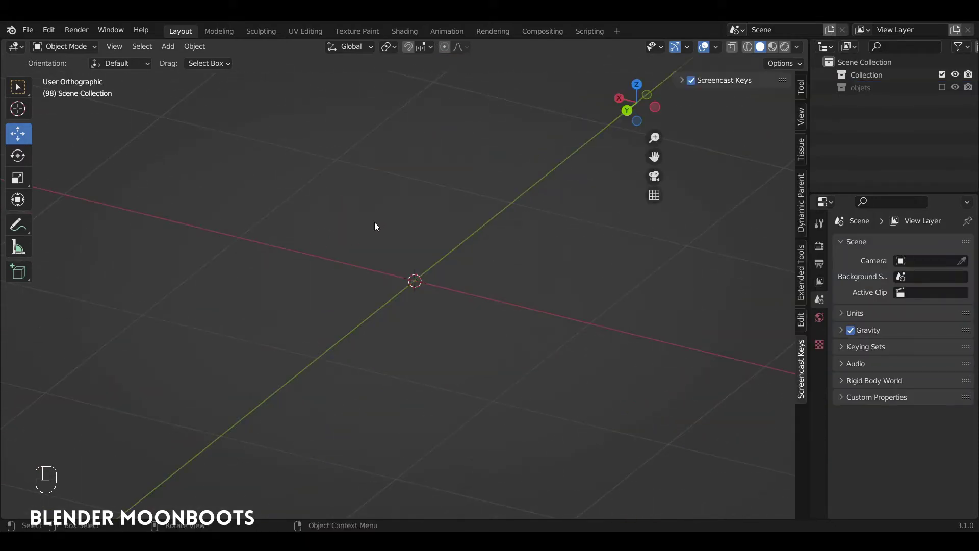
# Add a mesh cylinder with 32 vertices, a 1 m radius and a 2 m depth to the empty scene.
pyautogui.hotkey('shift', 'a')
pyautogui.moveTo(373, 222)
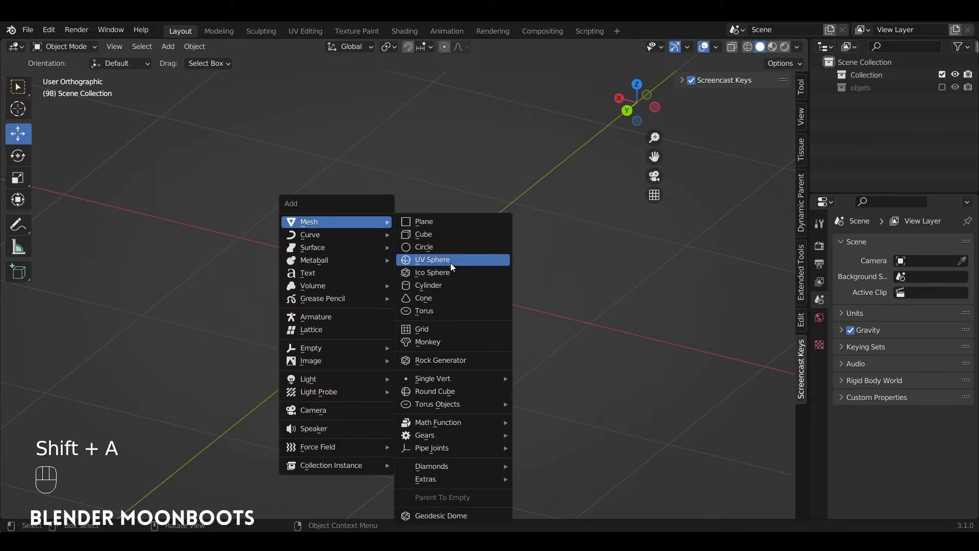
pyautogui.click(451, 285)
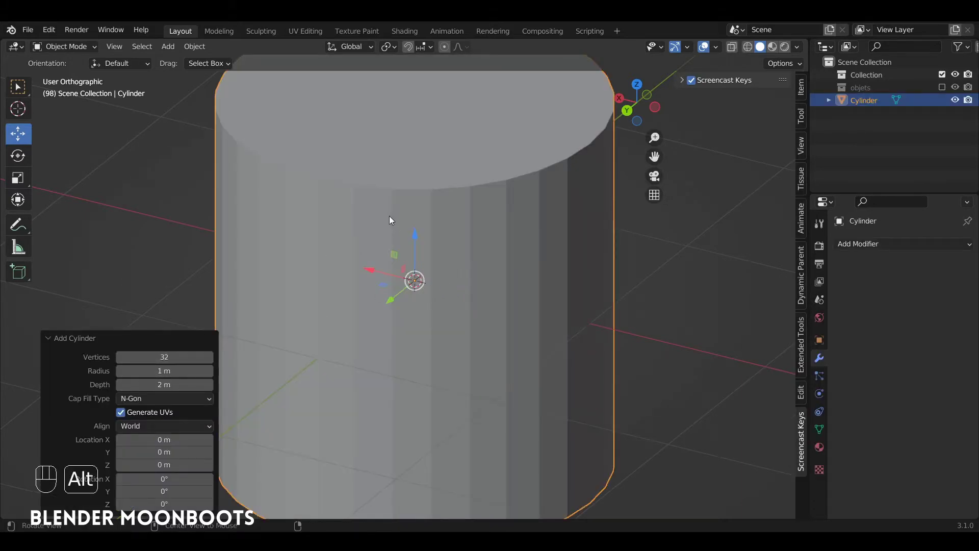
pyautogui.keyDown('ctrl'); pyautogui.keyDown('alt'); pyautogui.moveTo(390, 215); pyautogui.dragTo(392, 238); pyautogui.keyUp('alt'); pyautogui.keyUp('ctrl')
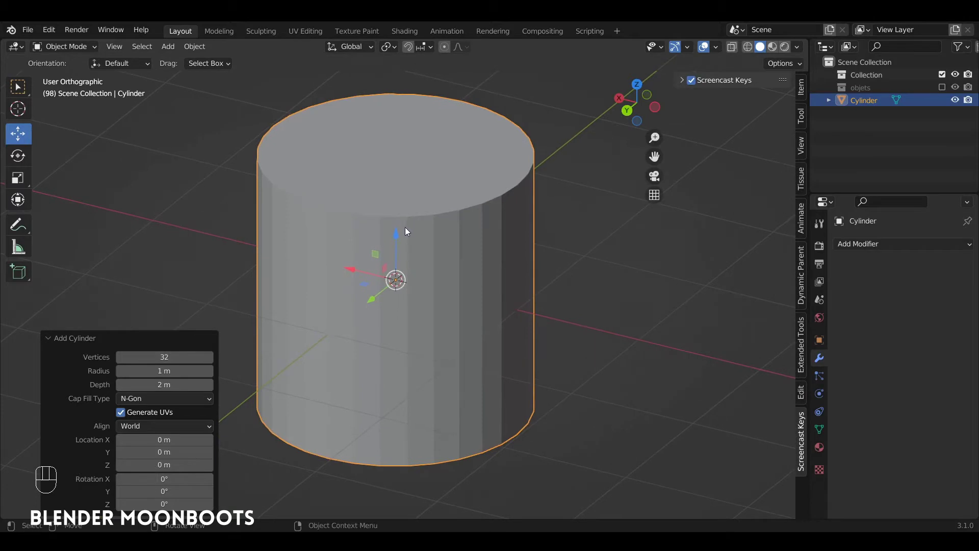
# Enter Edit Mode with edge selection, clear the selection and select the ring of all vertical side edges on the cylinder.
pyautogui.press('Tab')
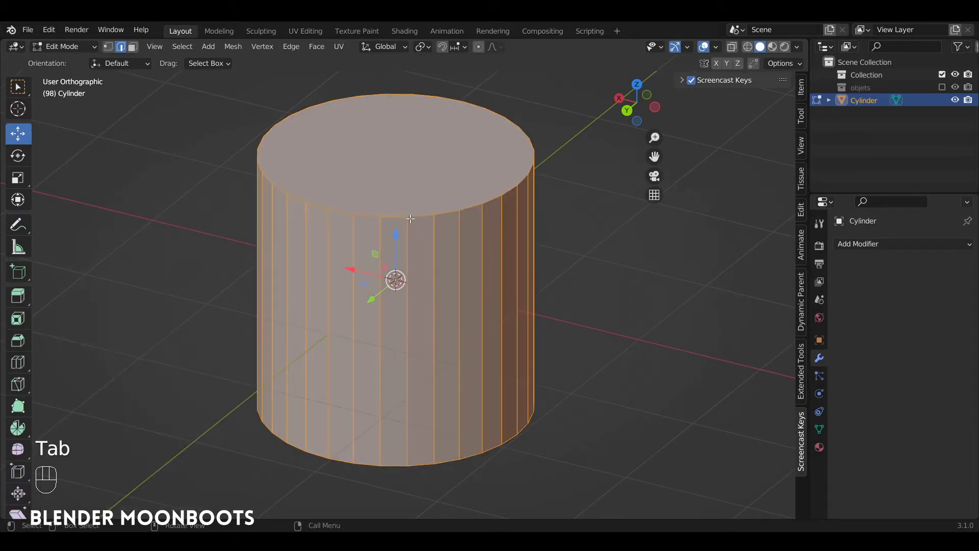
pyautogui.click(121, 51)
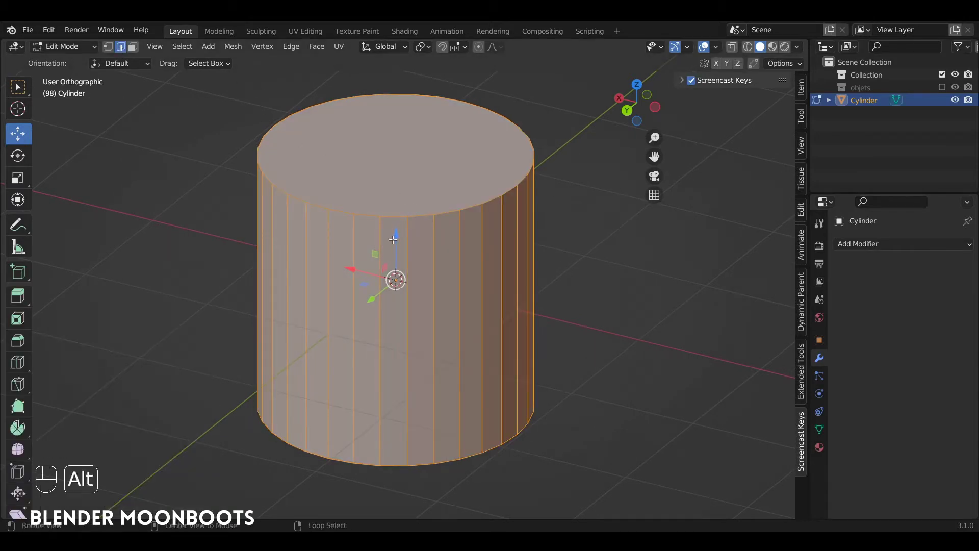
pyautogui.hotkey('alt', 'a')
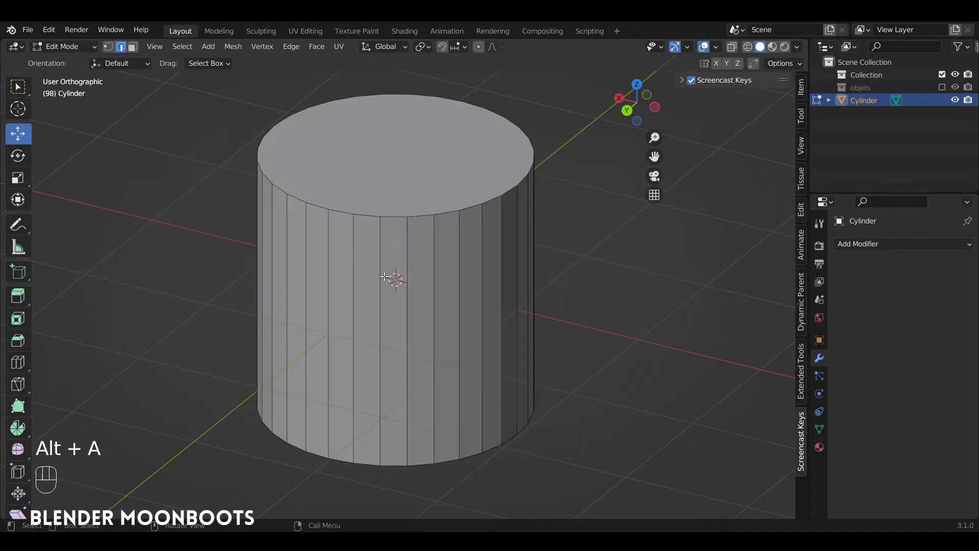
pyautogui.keyDown('alt'); pyautogui.moveTo(293, 258); pyautogui.dragTo(314, 246); pyautogui.keyUp('alt')
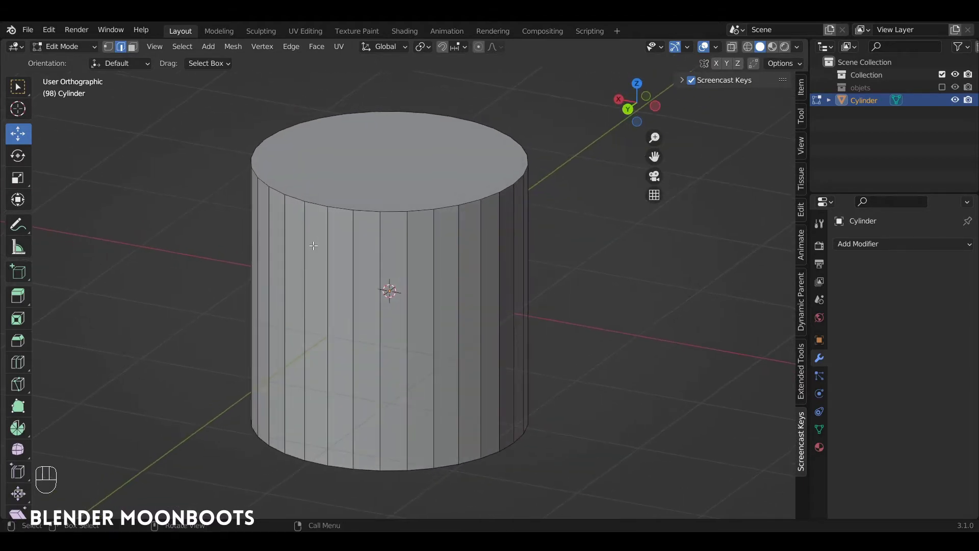
pyautogui.keyDown('ctrl'); pyautogui.keyDown('alt'); pyautogui.click(305, 283); pyautogui.keyUp('alt'); pyautogui.keyUp('ctrl')
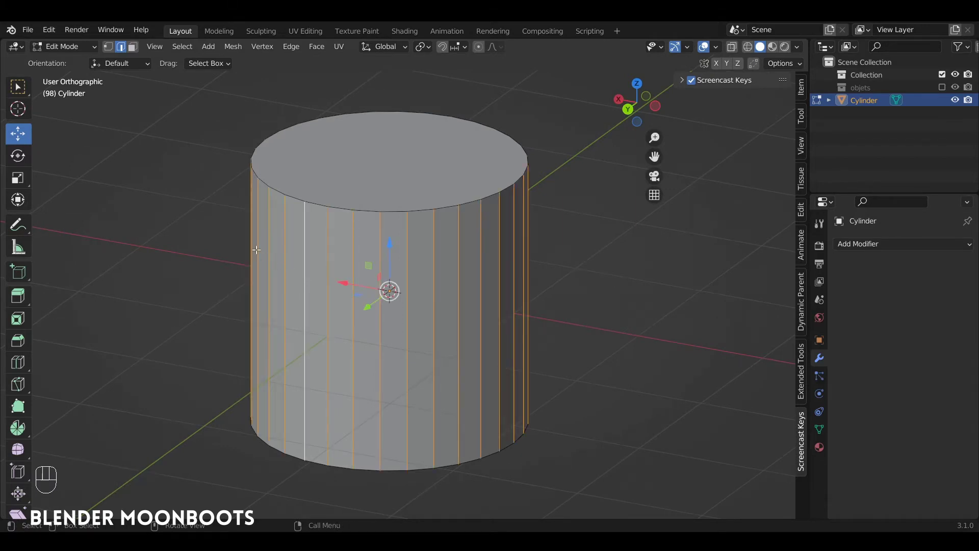
pyautogui.keyDown('alt'); pyautogui.moveTo(540, 259); pyautogui.dragTo(467, 252); pyautogui.keyUp('alt')
pyautogui.keyDown('ctrl'); pyautogui.keyDown('alt'); pyautogui.scroll(2, 377, 241); pyautogui.keyUp('alt'); pyautogui.keyUp('ctrl')
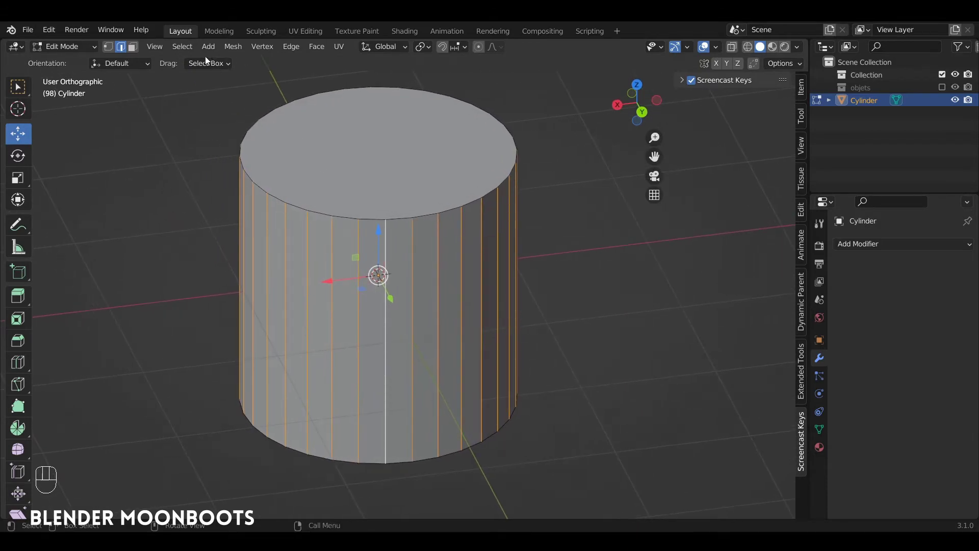
# Deselect every other vertical side edge with Checker Deselect.
pyautogui.click(187, 49)
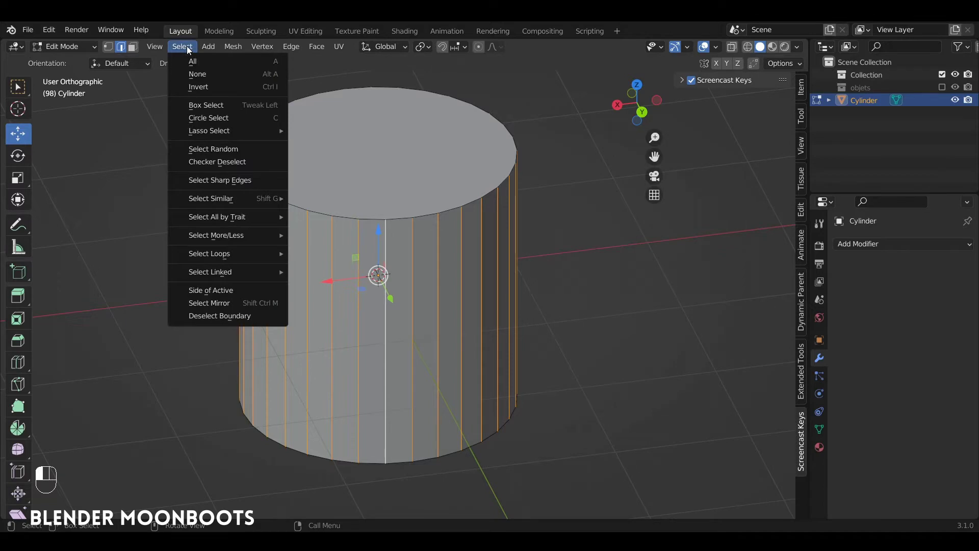
pyautogui.click(216, 162)
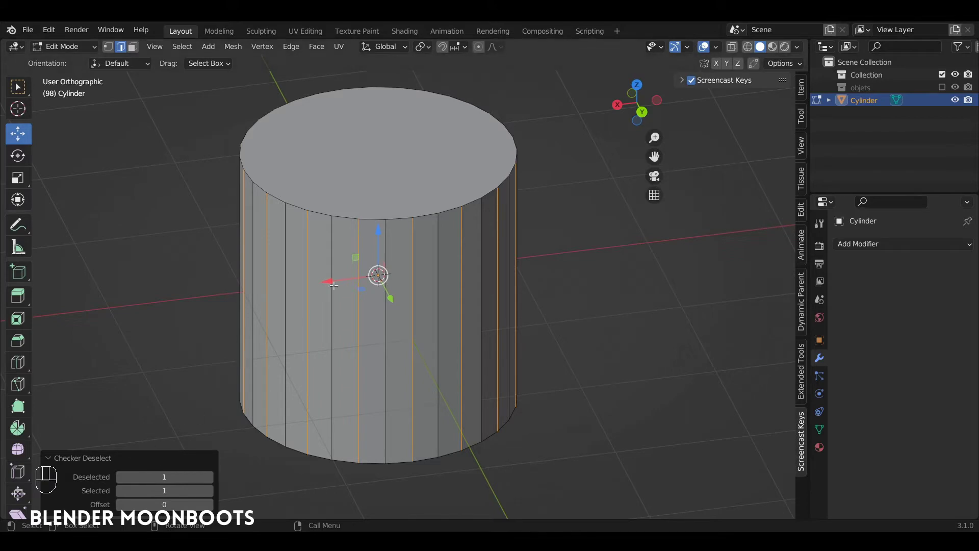
pyautogui.keyDown('alt'); pyautogui.moveTo(333, 285); pyautogui.dragTo(438, 237, button='middle'); pyautogui.keyUp('alt')
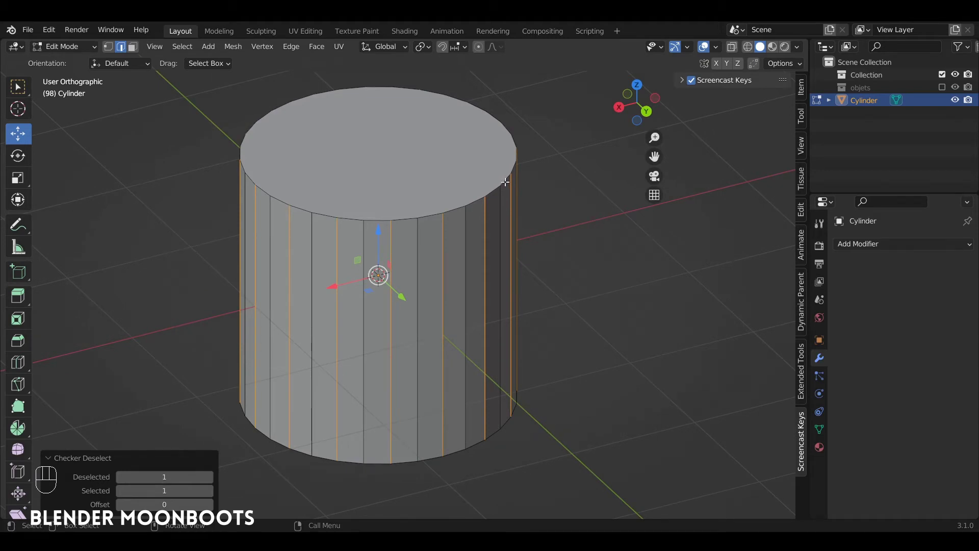
# Scale the alternate vertical edges outward in X and Y by about 1.35, locking Z.
pyautogui.press('s')
pyautogui.hotkey('shift', 'z')
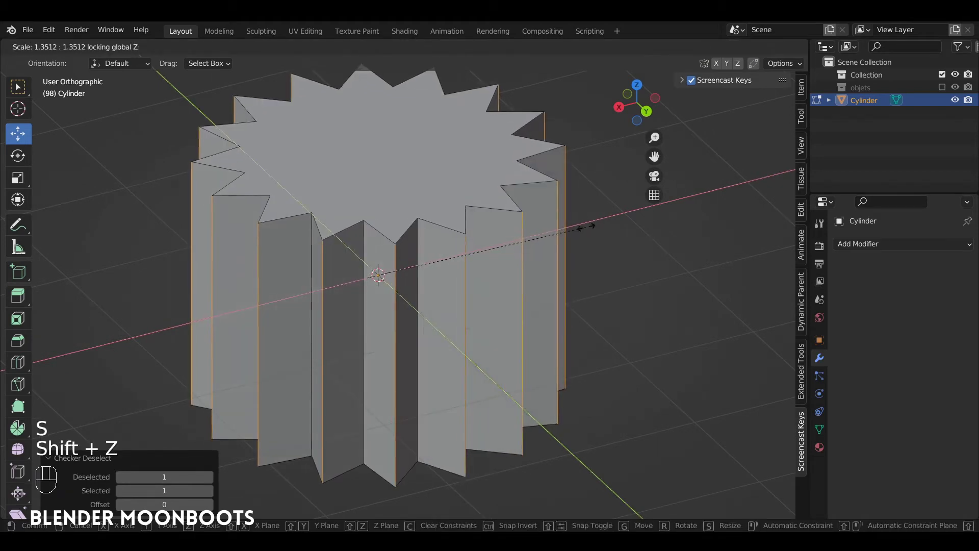
pyautogui.click(586, 226)
# Bevel the outer vertical edges of the star-shaped cylinder with a width of about 0.32 m and 4 segments.
pyautogui.keyDown('alt'); pyautogui.moveTo(586, 227); pyautogui.dragTo(388, 248, button='middle'); pyautogui.keyUp('alt')
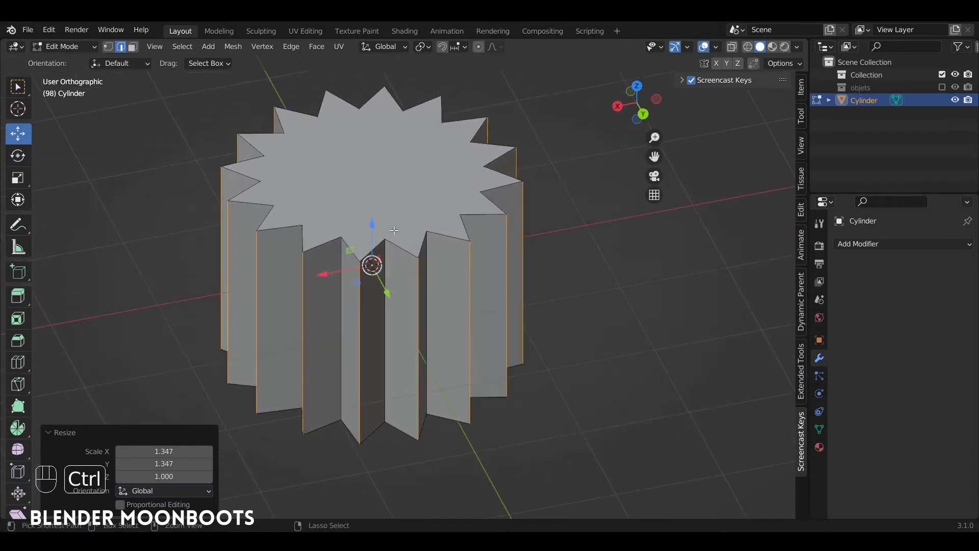
pyautogui.hotkey('ctrl', 'b')
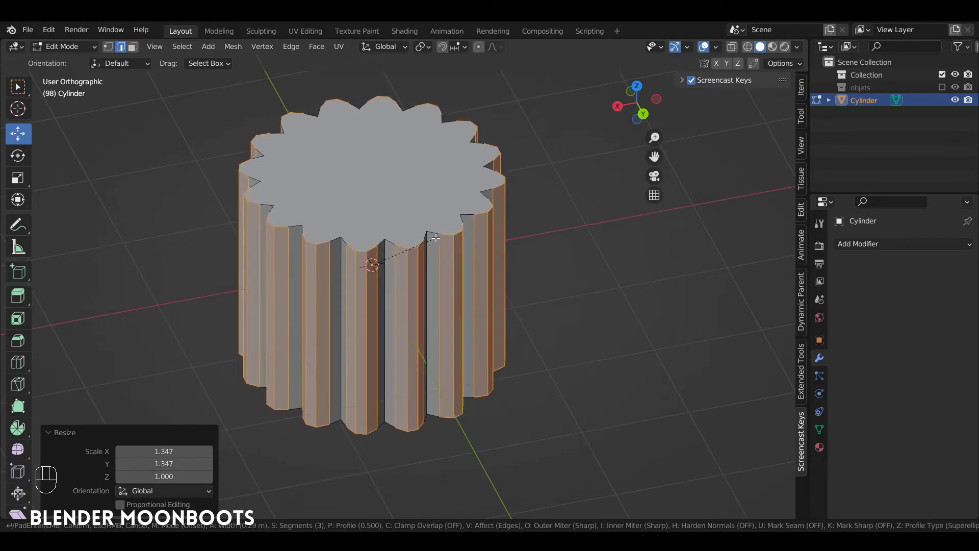
pyautogui.press('KP_Add')
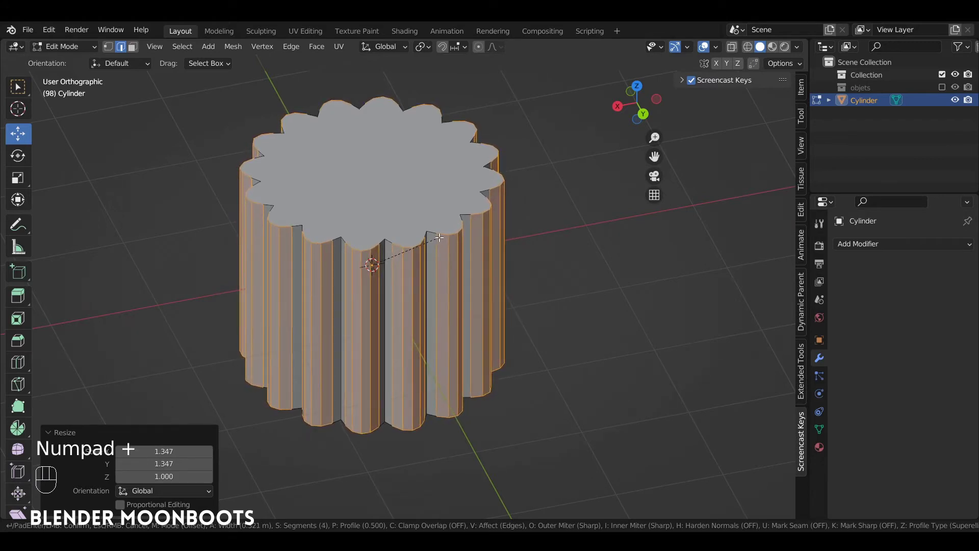
pyautogui.click(438, 238)
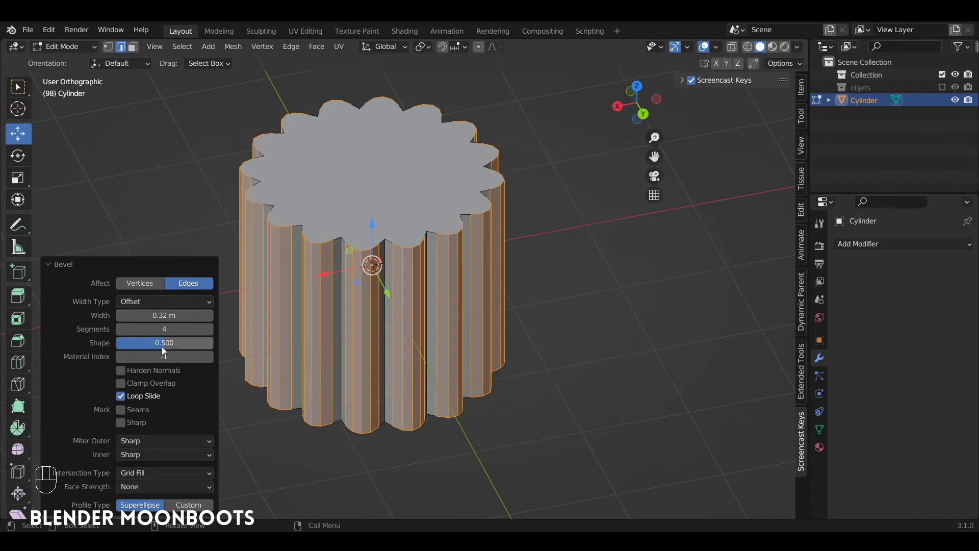
pyautogui.keyDown('alt'); pyautogui.moveTo(329, 286); pyautogui.dragTo(322, 337); pyautogui.keyUp('alt')
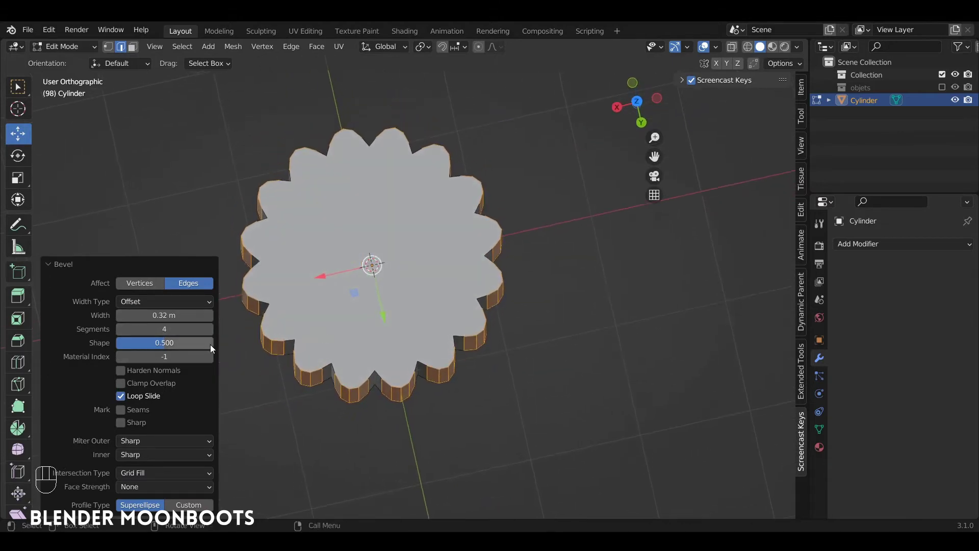
# Set the shape of the outer edge bevel to about 0.406.
pyautogui.moveTo(210, 344)
pyautogui.mouseDown()
pyautogui.moveTo(236, 343)
pyautogui.moveTo(211, 348)
pyautogui.mouseUp()
pyautogui.keyDown('alt'); pyautogui.moveTo(386, 357); pyautogui.dragTo(433, 216); pyautogui.keyUp('alt')
pyautogui.keyDown('ctrl'); pyautogui.keyDown('alt'); pyautogui.moveTo(433, 216); pyautogui.dragTo(413, 241); pyautogui.keyUp('alt'); pyautogui.keyUp('ctrl')
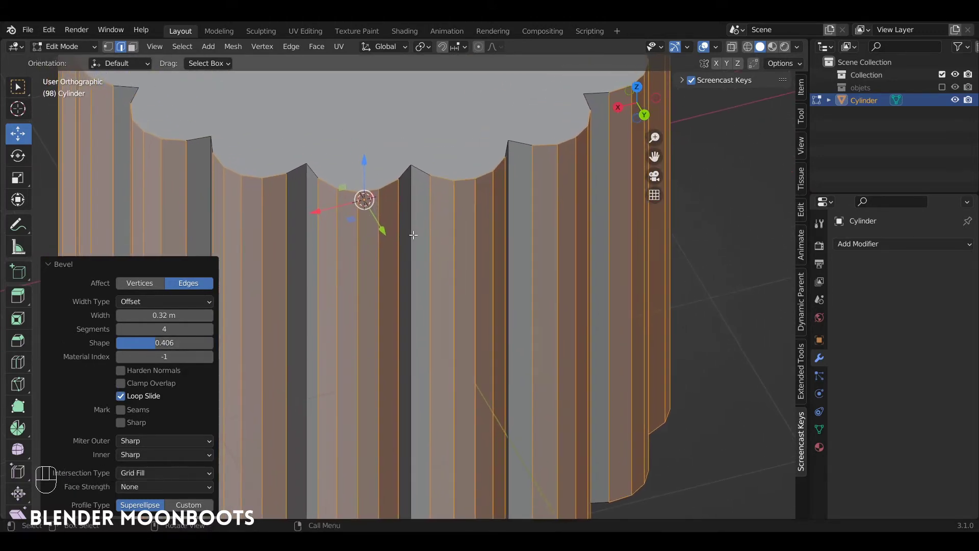
# Select the two groove edges on either side of one flute.
pyautogui.keyDown('alt'); pyautogui.click(413, 234); pyautogui.keyUp('alt')
pyautogui.keyDown('shift'); pyautogui.click(307, 229); pyautogui.keyUp('shift')
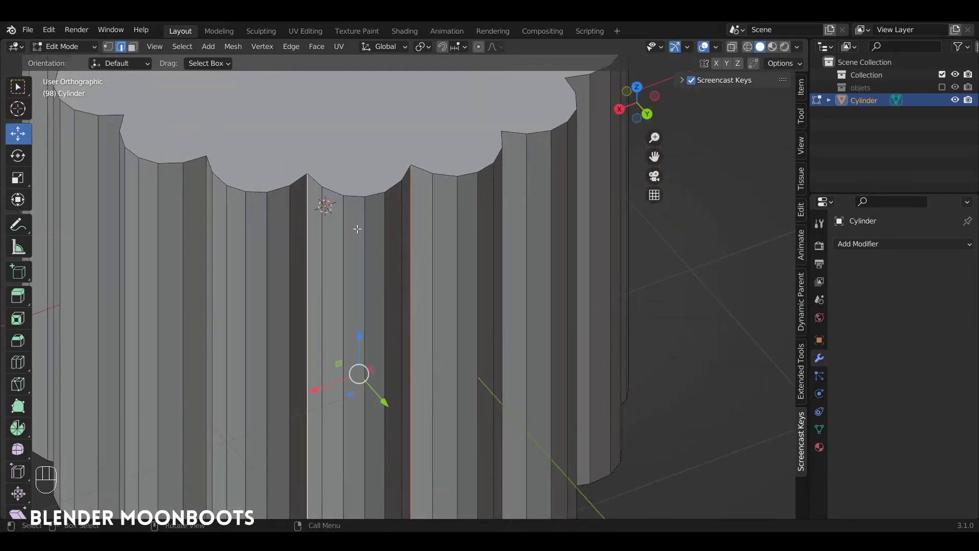
pyautogui.keyDown('alt'); pyautogui.moveTo(357, 228); pyautogui.dragTo(392, 153); pyautogui.keyUp('alt')
pyautogui.keyDown('ctrl'); pyautogui.keyDown('alt'); pyautogui.moveTo(391, 153); pyautogui.dragTo(383, 216); pyautogui.keyUp('alt'); pyautogui.keyUp('ctrl')
pyautogui.keyDown('alt'); pyautogui.keyDown('shift'); pyautogui.moveTo(383, 216); pyautogui.dragTo(403, 240); pyautogui.keyUp('shift'); pyautogui.keyUp('alt')
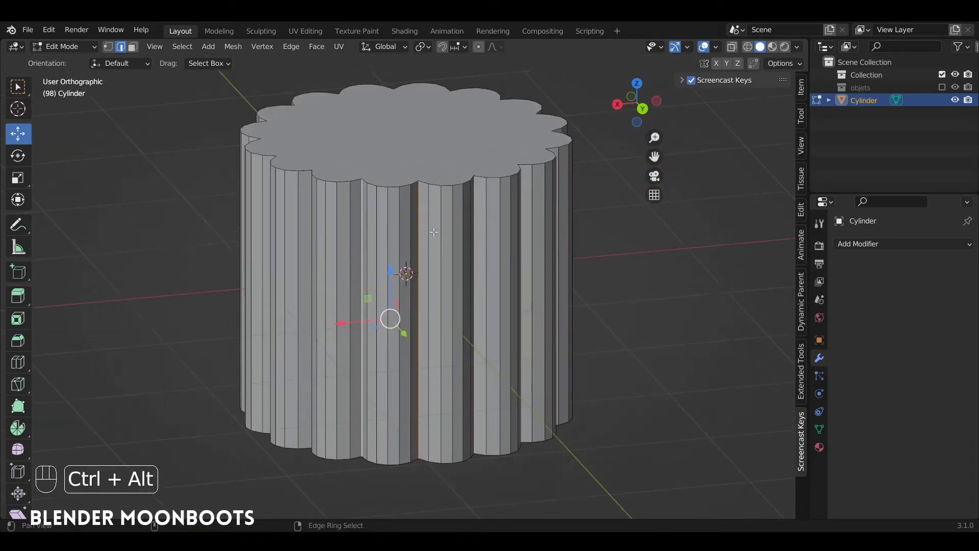
# Select the ring of all vertical side edges of the fluted cylinder and apply Checker Deselect to it.
pyautogui.keyDown('ctrl'); pyautogui.keyDown('alt'); pyautogui.click(379, 262); pyautogui.keyUp('alt'); pyautogui.keyUp('ctrl')
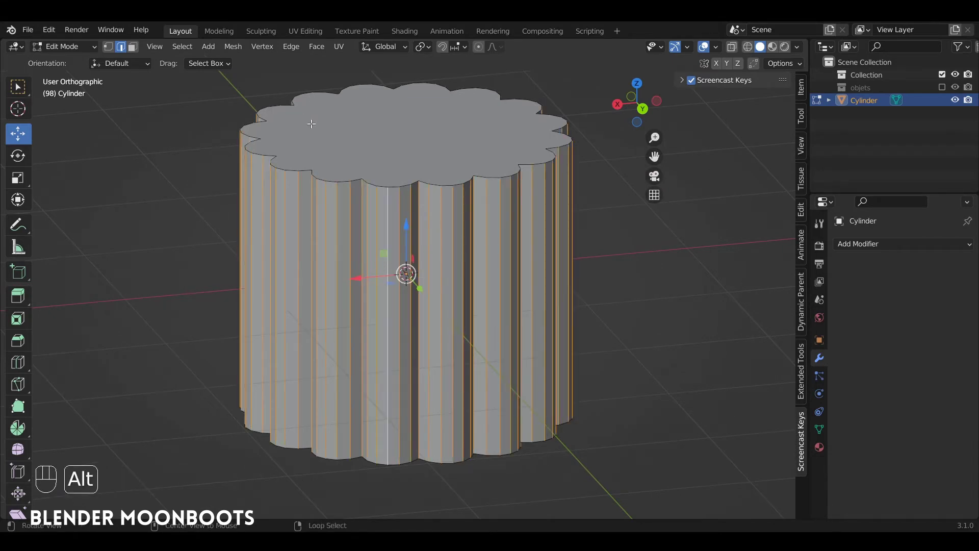
pyautogui.keyDown('alt'); pyautogui.moveTo(311, 124); pyautogui.dragTo(340, 140); pyautogui.keyUp('alt')
pyautogui.click(187, 49)
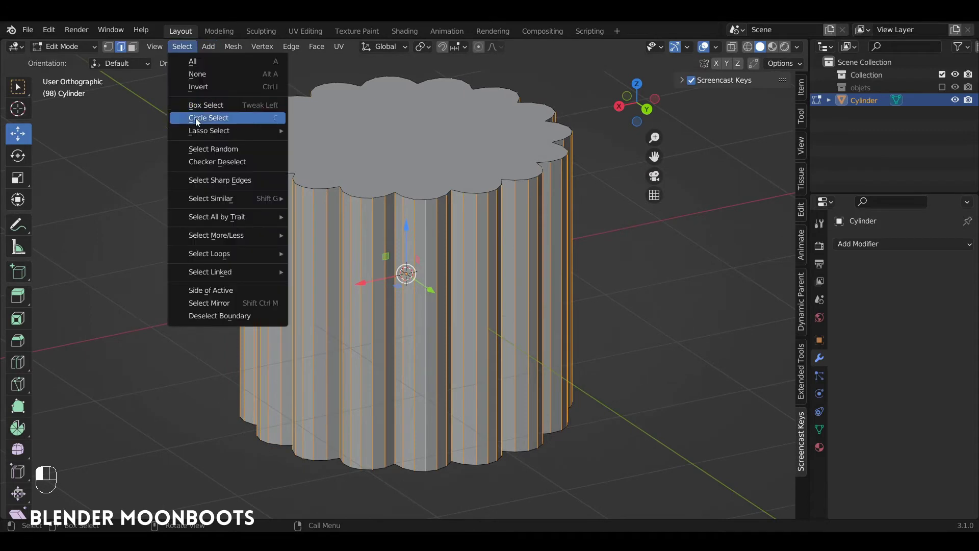
pyautogui.click(204, 160)
pyautogui.keyDown('shift'); pyautogui.moveTo(363, 221); pyautogui.dragTo(269, 326, button='middle'); pyautogui.keyUp('shift')
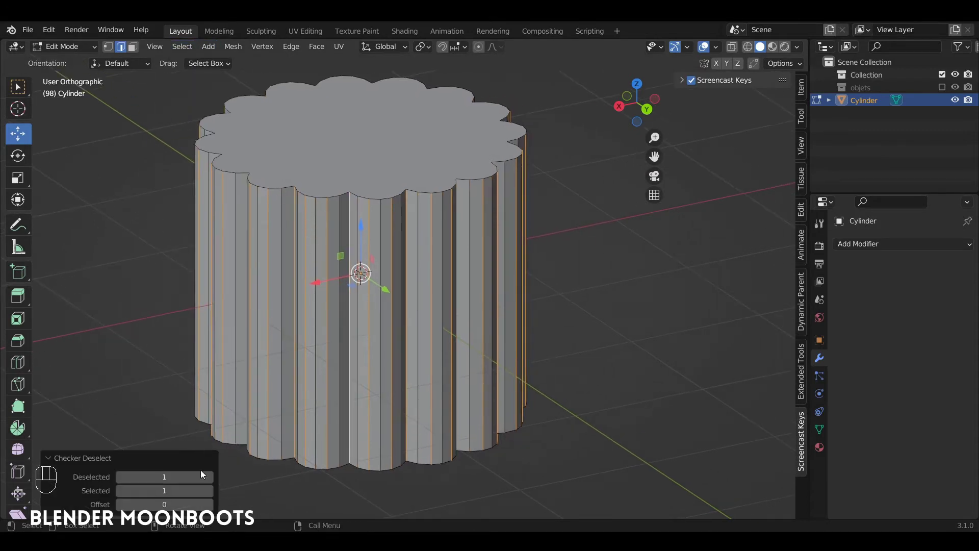
# Set Checker Deselect to 5 deselected, 1 selected and offset 2 so only the inner groove edges stay selected.
pyautogui.click(209, 476)
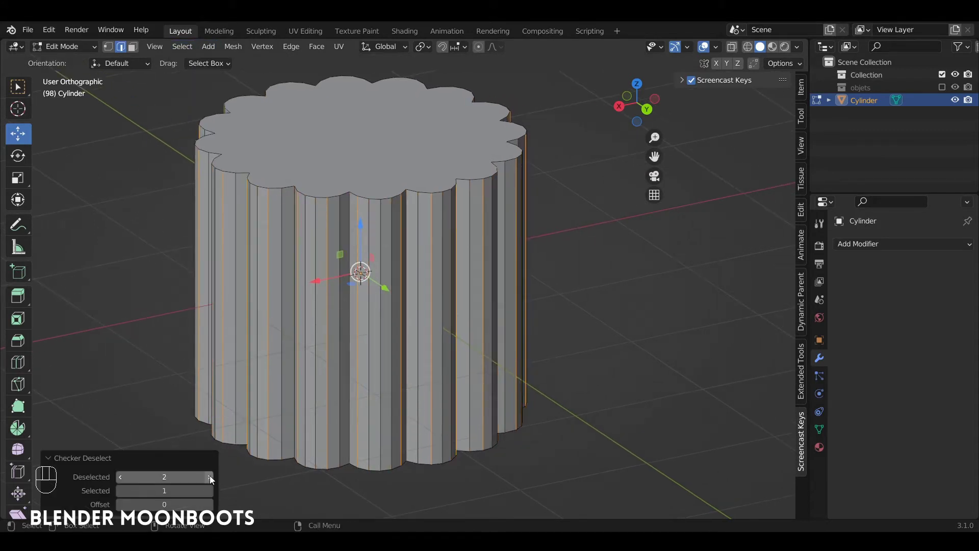
pyautogui.click(210, 476)
pyautogui.keyDown('alt'); pyautogui.moveTo(249, 412); pyautogui.dragTo(258, 413); pyautogui.keyUp('alt')
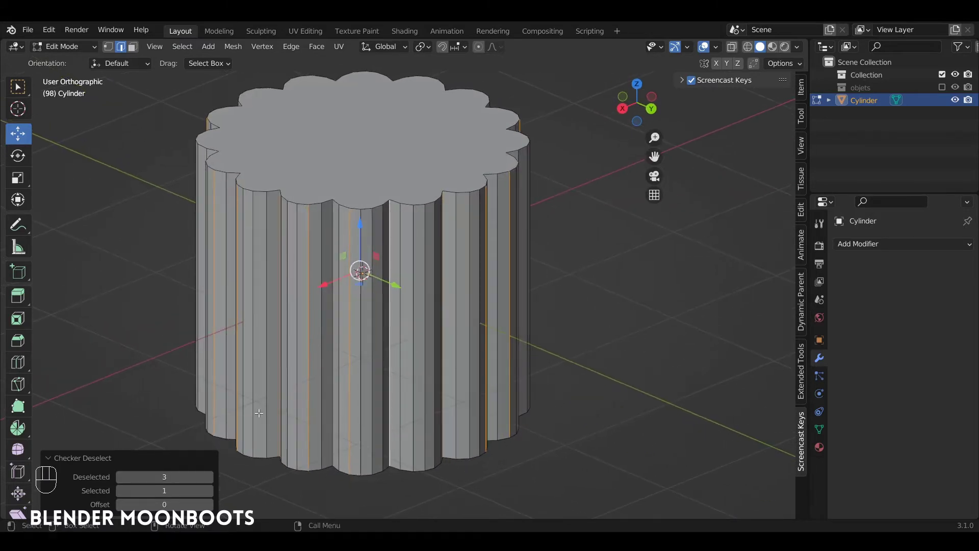
pyautogui.click(209, 475)
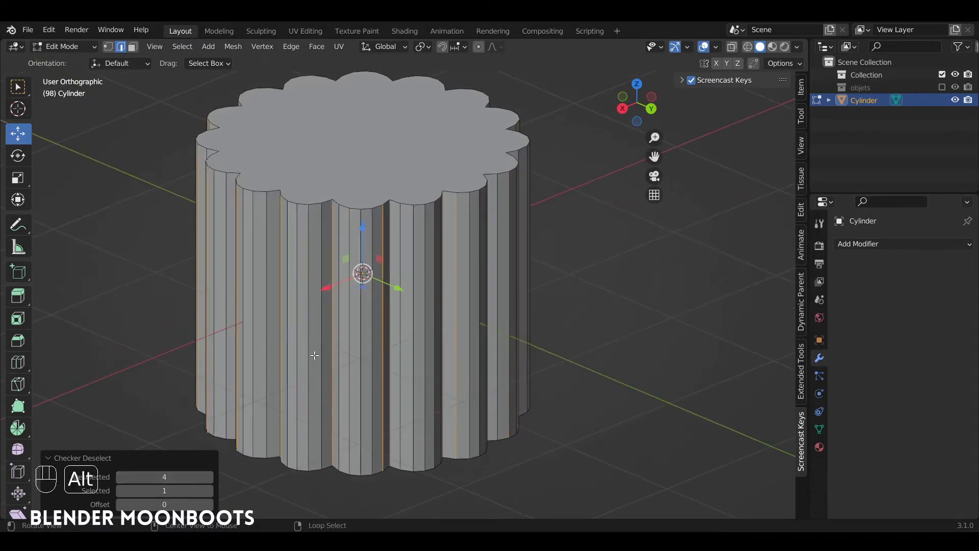
pyautogui.keyDown('alt'); pyautogui.moveTo(285, 356); pyautogui.dragTo(236, 444); pyautogui.keyUp('alt')
pyautogui.click(209, 477)
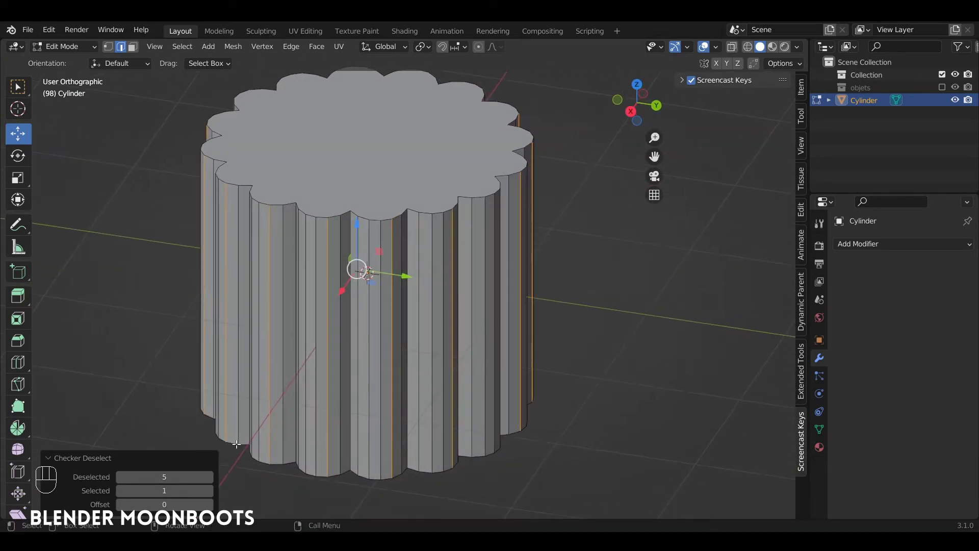
pyautogui.click(209, 505)
pyautogui.click(208, 505)
# Bevel the inner groove edges with a width of about 0.017 m and 2 segments, then check the body in Object Mode.
pyautogui.keyDown('alt'); pyautogui.moveTo(306, 352); pyautogui.dragTo(351, 255); pyautogui.keyUp('alt')
pyautogui.scroll(8, 357, 229)
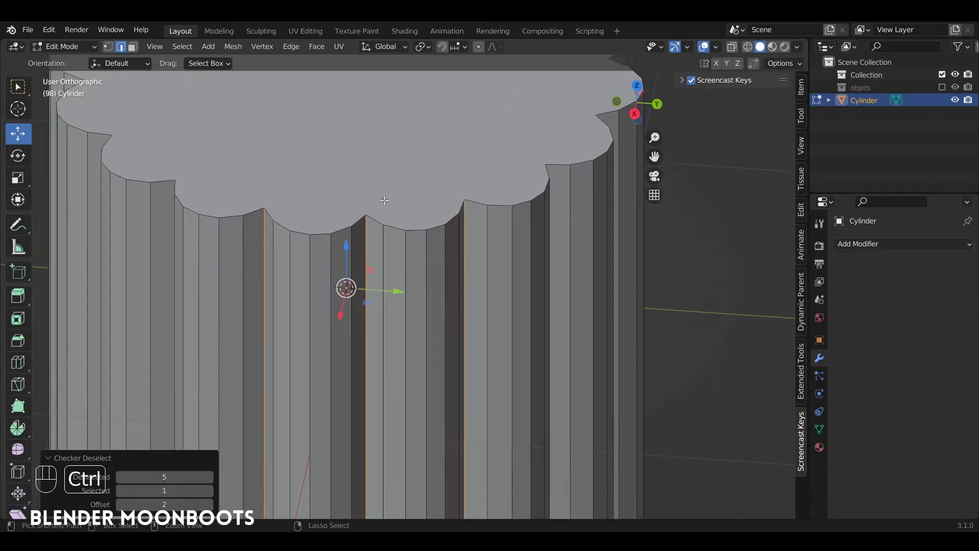
pyautogui.hotkey('ctrl', 'b')
pyautogui.press('KP_Subtract')
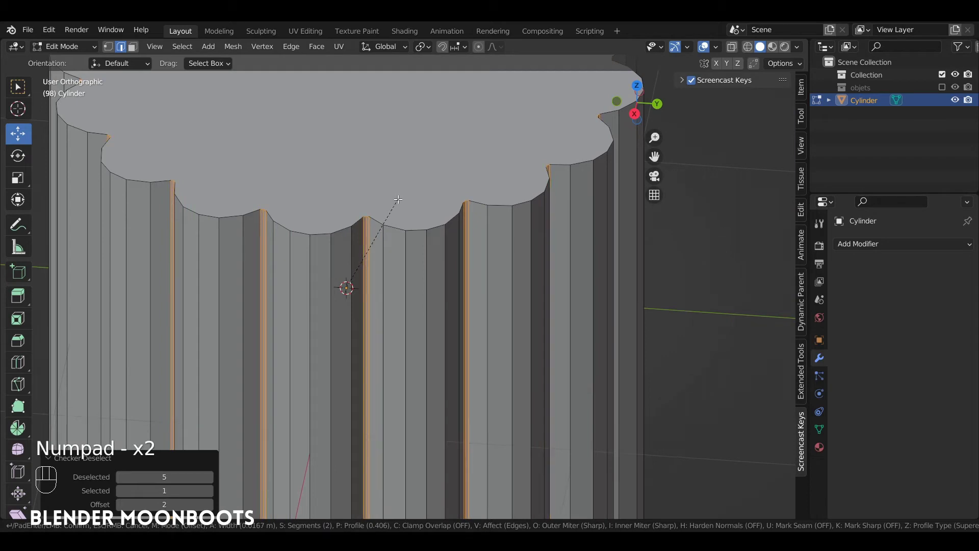
pyautogui.click(398, 199)
pyautogui.scroll(-10, 403, 214)
pyautogui.press('Tab')
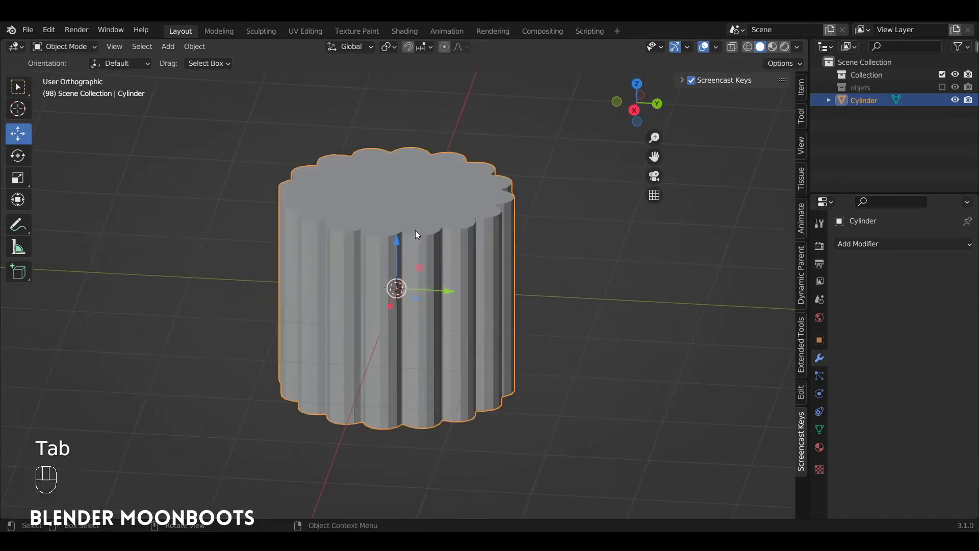
pyautogui.press('Tab')
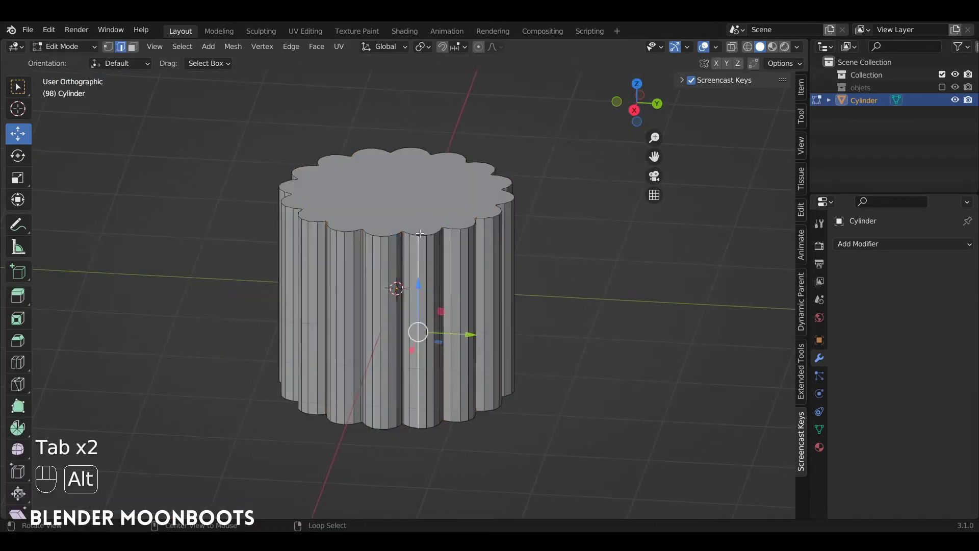
# Taper the fluted body by scaling its top rim loop inward and adjusting the rim's height, with a final scale of about 0.968.
pyautogui.keyDown('alt'); pyautogui.click(421, 234); pyautogui.keyUp('alt')
pyautogui.press('s')
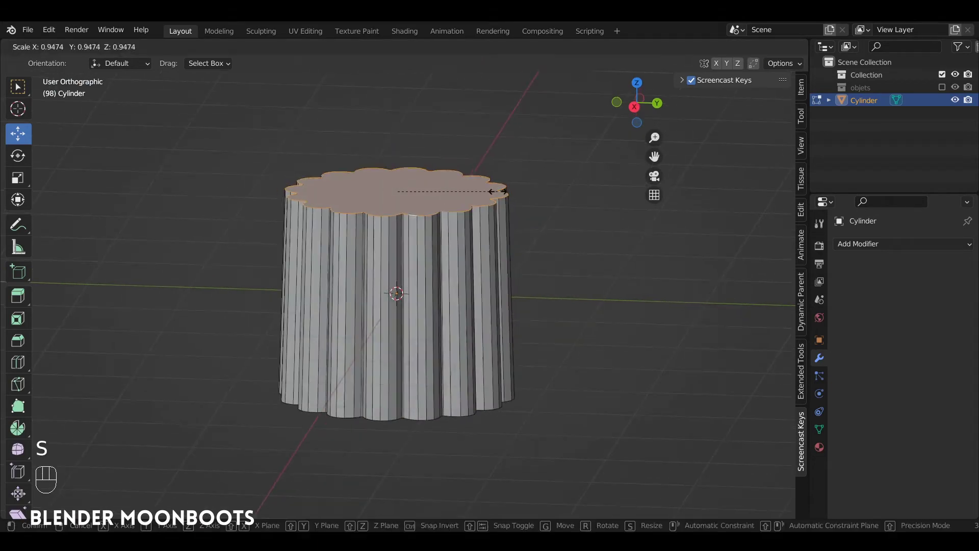
pyautogui.click(452, 192)
pyautogui.moveTo(397, 143); pyautogui.dragTo(396, 173)
pyautogui.press('s')
pyautogui.click(459, 225)
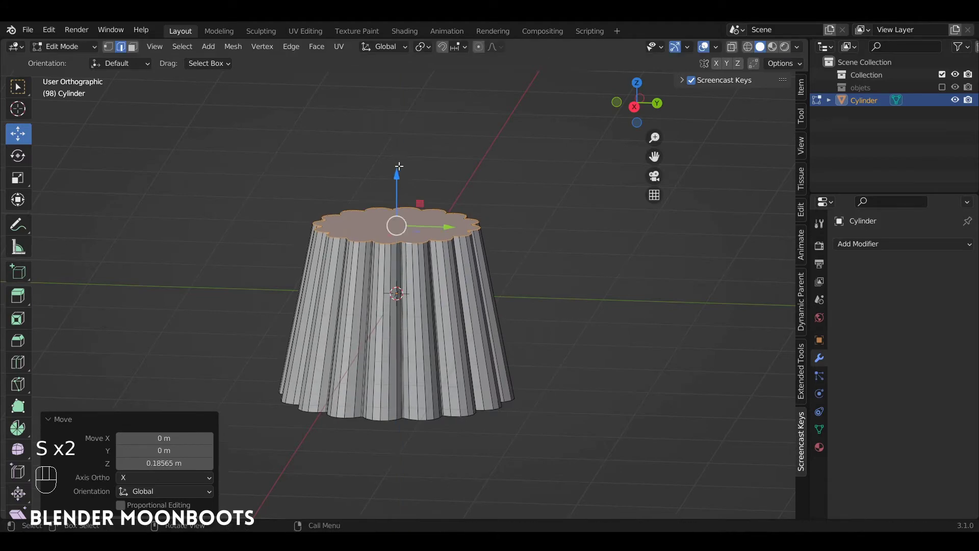
pyautogui.keyDown('alt'); pyautogui.moveTo(396, 174); pyautogui.dragTo(414, 186, button='middle'); pyautogui.keyUp('alt')
pyautogui.press('s')
pyautogui.click(476, 214)
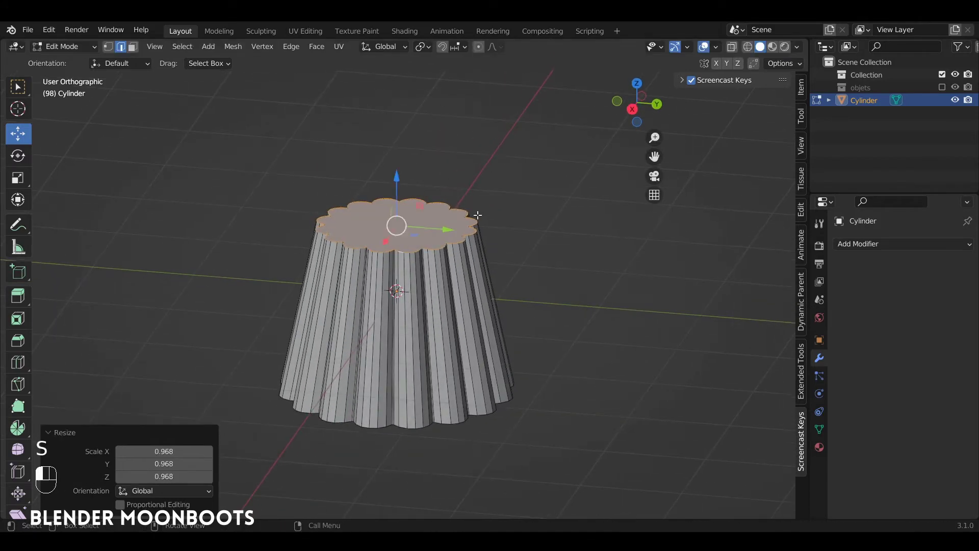
# Add the bottom rim loop to the selection and bevel both rims with a width of about 0.12 m and 2 segments.
pyautogui.moveTo(476, 215); pyautogui.dragTo(482, 175, button='middle')
pyautogui.keyDown('alt'); pyautogui.keyDown('shift'); pyautogui.rightClick(392, 347); pyautogui.keyUp('shift'); pyautogui.keyUp('alt')
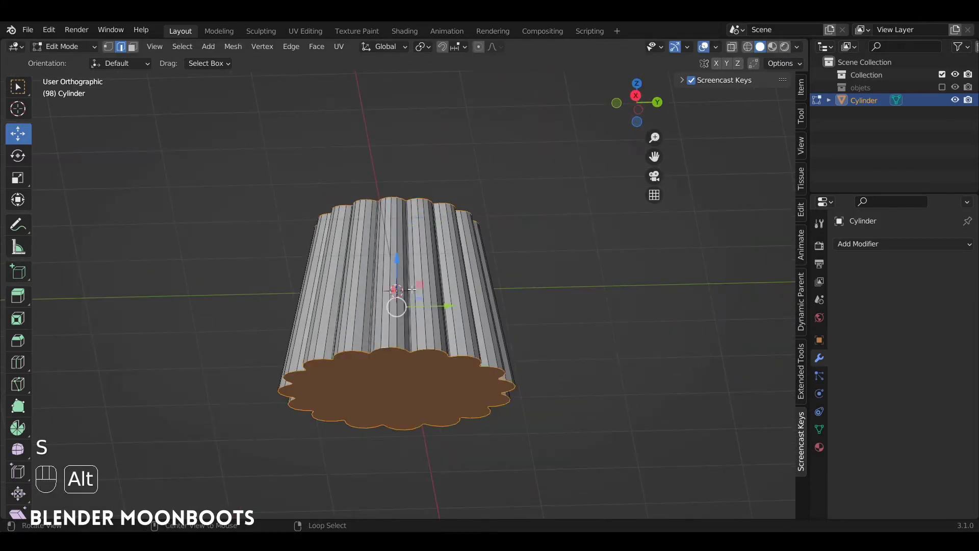
pyautogui.keyDown('alt'); pyautogui.moveTo(392, 347); pyautogui.dragTo(448, 218); pyautogui.keyUp('alt')
pyautogui.keyDown('alt'); pyautogui.moveTo(448, 218); pyautogui.dragTo(455, 234, button='middle'); pyautogui.keyUp('alt')
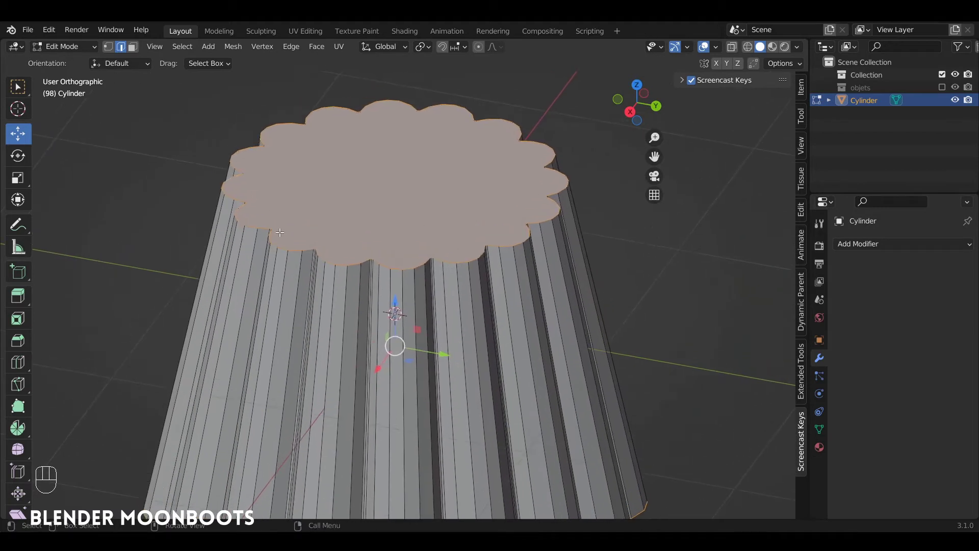
pyautogui.hotkey('ctrl', 'b')
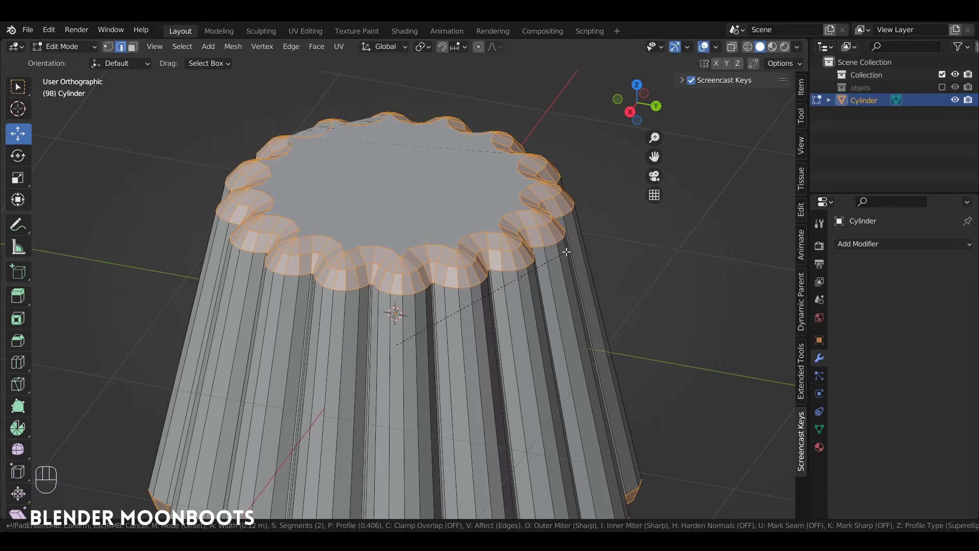
pyautogui.click(566, 251)
# Reduce the rim bevel's width to about 0.107 m to remove the overlapping geometry on the top face.
pyautogui.keyDown('alt'); pyautogui.moveTo(566, 252); pyautogui.dragTo(601, 285); pyautogui.keyUp('alt')
pyautogui.keyDown('ctrl'); pyautogui.keyDown('alt'); pyautogui.moveTo(510, 256); pyautogui.dragTo(622, 245); pyautogui.keyUp('alt'); pyautogui.keyUp('ctrl')
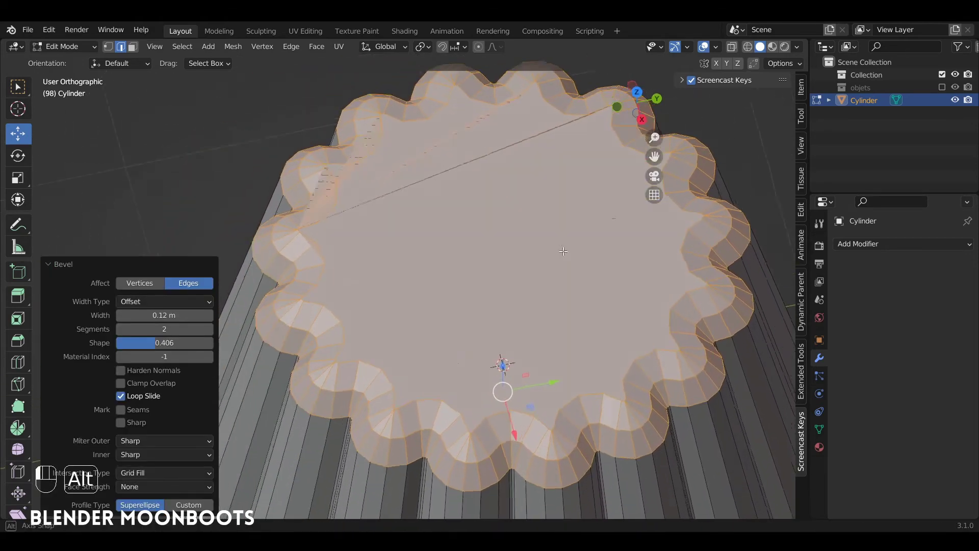
pyautogui.keyDown('alt'); pyautogui.moveTo(377, 284); pyautogui.dragTo(433, 245); pyautogui.keyUp('alt')
pyautogui.keyDown('alt'); pyautogui.keyDown('shift'); pyautogui.moveTo(270, 281); pyautogui.dragTo(328, 273); pyautogui.keyUp('shift'); pyautogui.keyUp('alt')
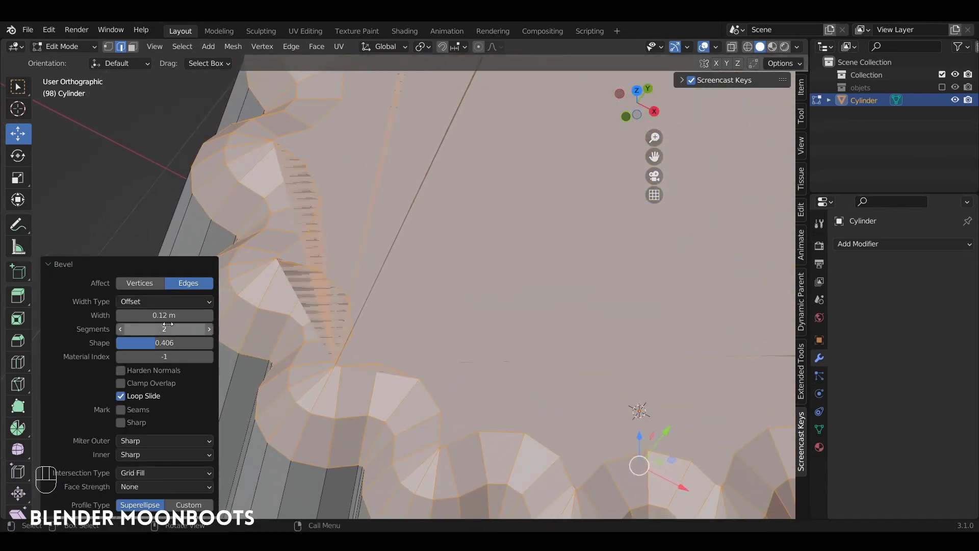
pyautogui.keyDown('alt'); pyautogui.moveTo(235, 275); pyautogui.dragTo(260, 262); pyautogui.keyUp('alt')
pyautogui.moveTo(198, 311)
pyautogui.mouseDown()
pyautogui.moveTo(179, 316)
pyautogui.moveTo(204, 317)
pyautogui.moveTo(197, 308)
pyautogui.mouseUp()
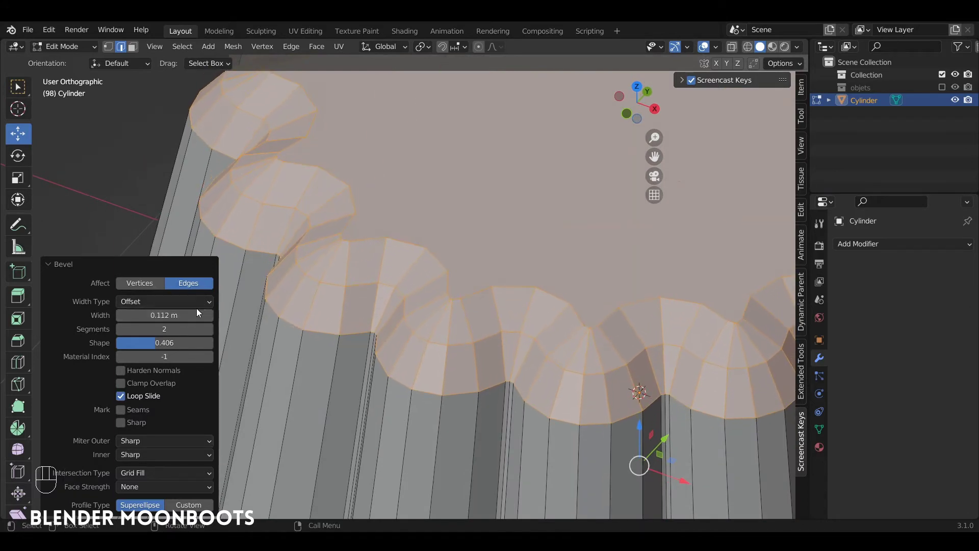
pyautogui.keyDown('alt'); pyautogui.moveTo(365, 266); pyautogui.dragTo(352, 247); pyautogui.keyUp('alt')
pyautogui.keyDown('ctrl'); pyautogui.keyDown('alt'); pyautogui.moveTo(353, 247); pyautogui.dragTo(354, 307); pyautogui.keyUp('alt'); pyautogui.keyUp('ctrl')
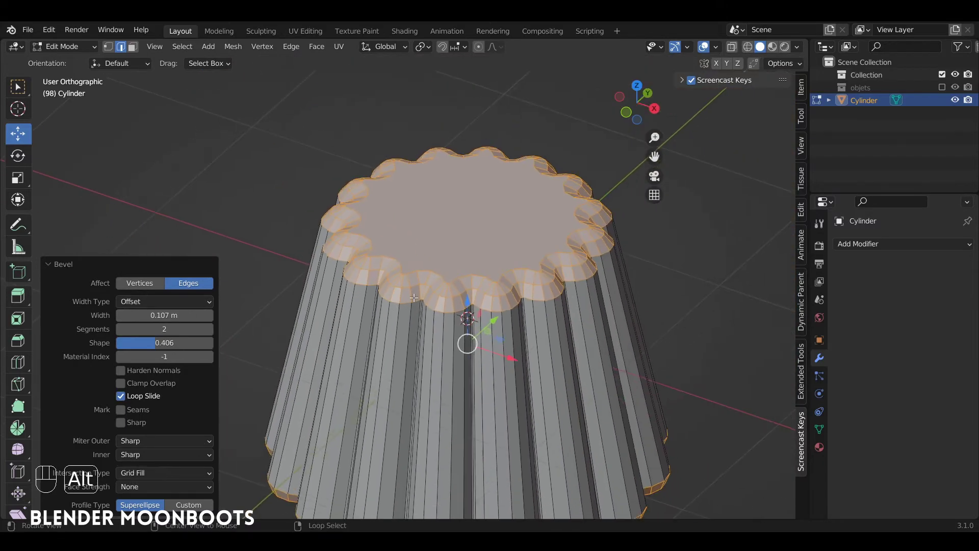
# Switch to face selection and inset the top face by about 0.14 m.
pyautogui.keyDown('alt'); pyautogui.moveTo(386, 265); pyautogui.dragTo(333, 292); pyautogui.keyUp('alt')
pyautogui.keyDown('alt'); pyautogui.moveTo(397, 237); pyautogui.dragTo(448, 244); pyautogui.keyUp('alt')
pyautogui.press('3')
pyautogui.click(397, 228)
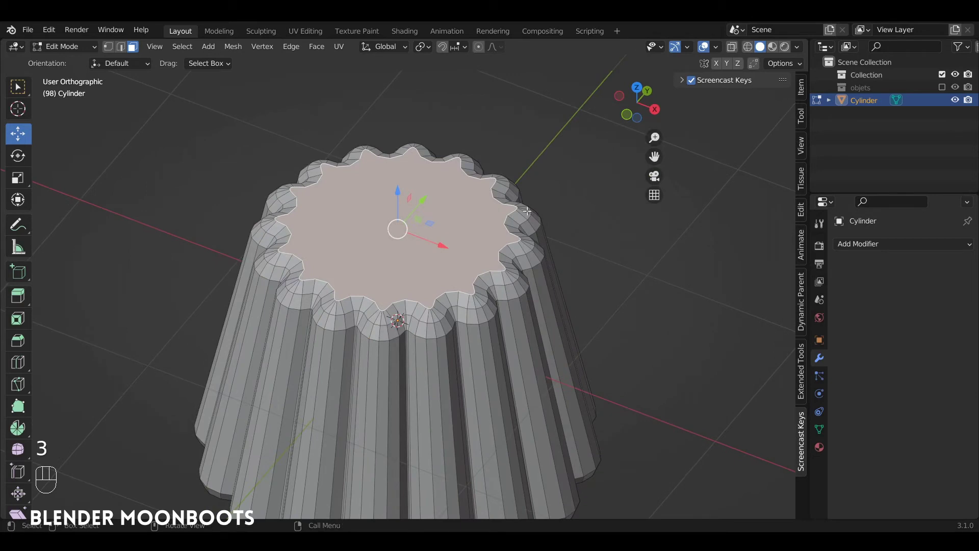
pyautogui.press('i')
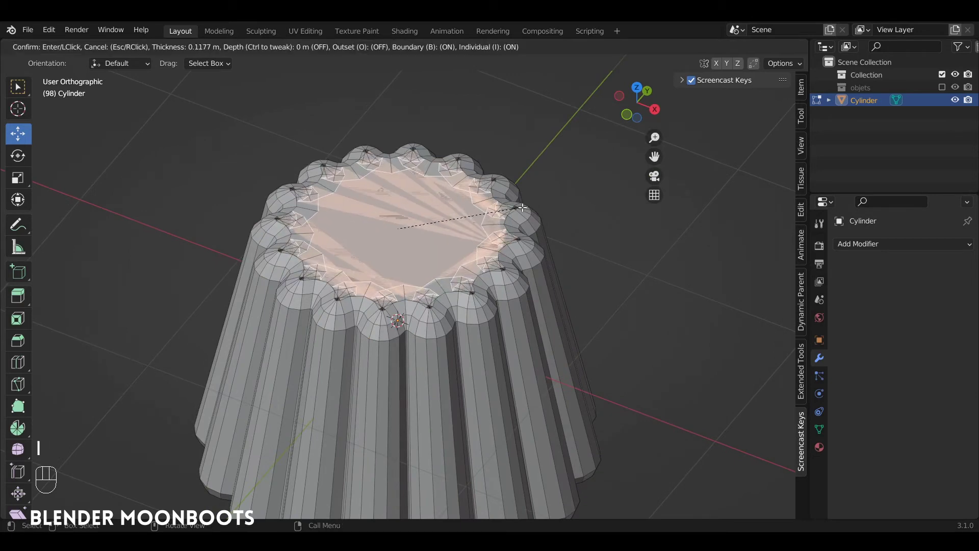
pyautogui.click(519, 208)
# Turn the inset top face into a circle with LoopTools Circle.
pyautogui.rightClick(412, 200)
pyautogui.moveTo(411, 200)
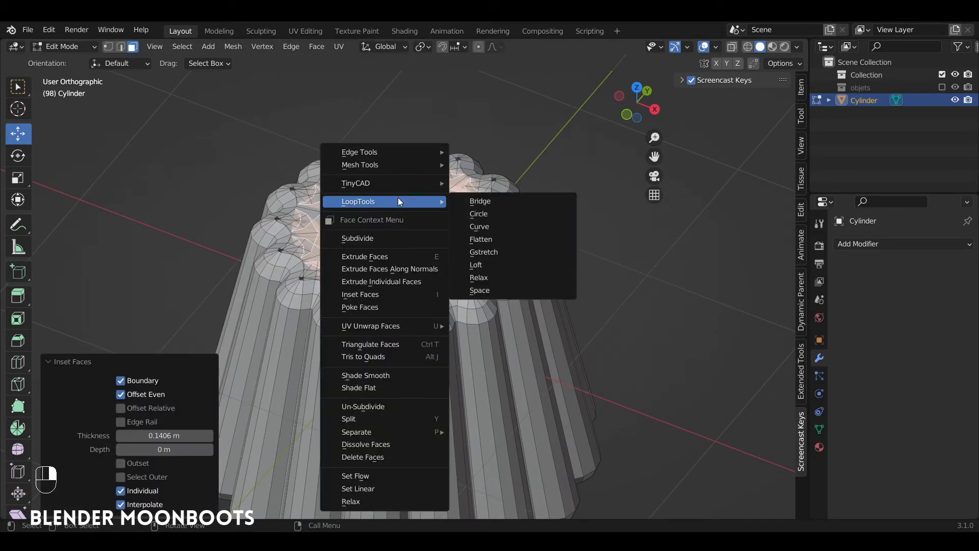
pyautogui.click(499, 215)
# Select the bottom face of the fluted body and inset it by about 0.15 m.
pyautogui.keyDown('alt'); pyautogui.moveTo(499, 215); pyautogui.dragTo(525, 161); pyautogui.keyUp('alt')
pyautogui.keyDown('ctrl'); pyautogui.keyDown('alt'); pyautogui.moveTo(460, 306); pyautogui.dragTo(465, 204); pyautogui.keyUp('alt'); pyautogui.keyUp('ctrl')
pyautogui.keyDown('alt'); pyautogui.moveTo(464, 217); pyautogui.dragTo(468, 160); pyautogui.keyUp('alt')
pyautogui.keyDown('alt'); pyautogui.rightClick(438, 230); pyautogui.keyUp('alt')
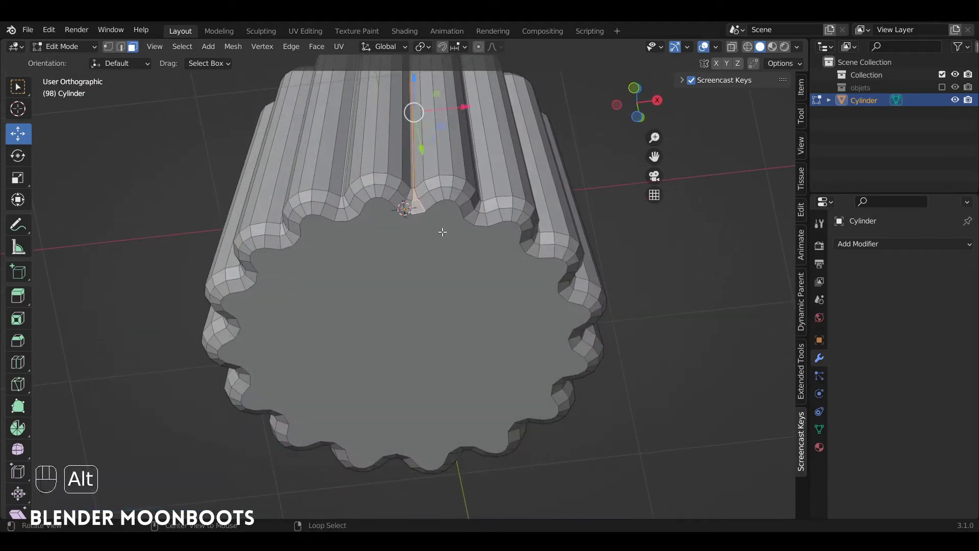
pyautogui.click(439, 241)
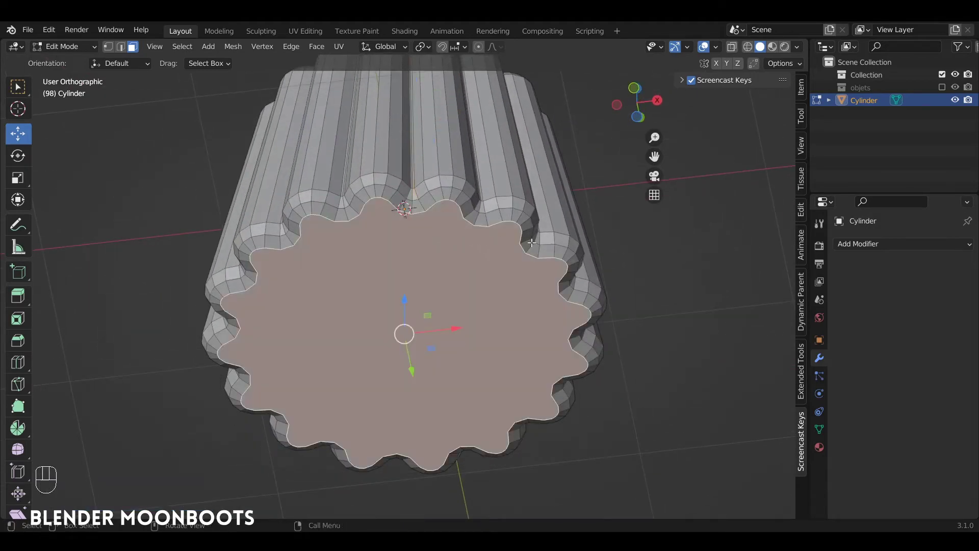
pyautogui.press('i')
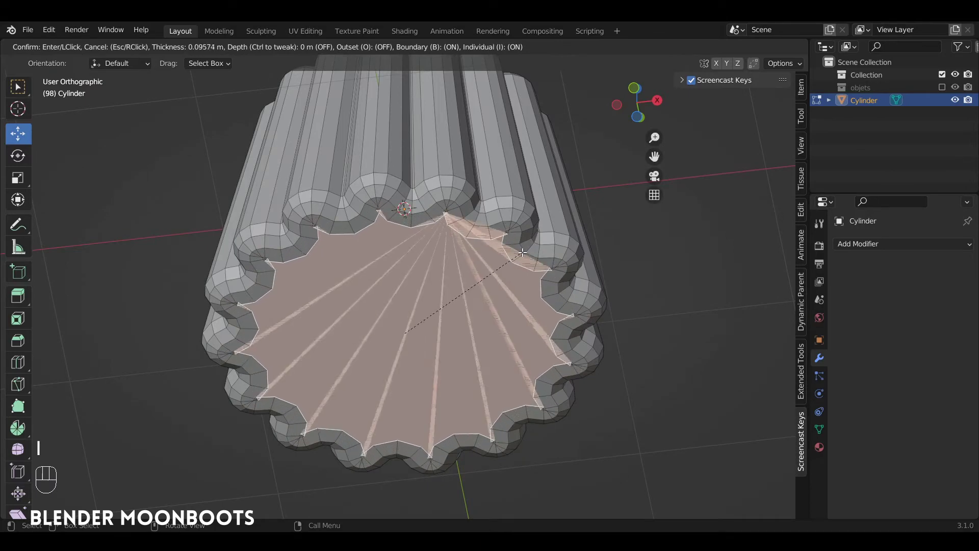
pyautogui.click(459, 257)
# Turn the inset bottom face into a circle with LoopTools Circle.
pyautogui.rightClick(459, 258)
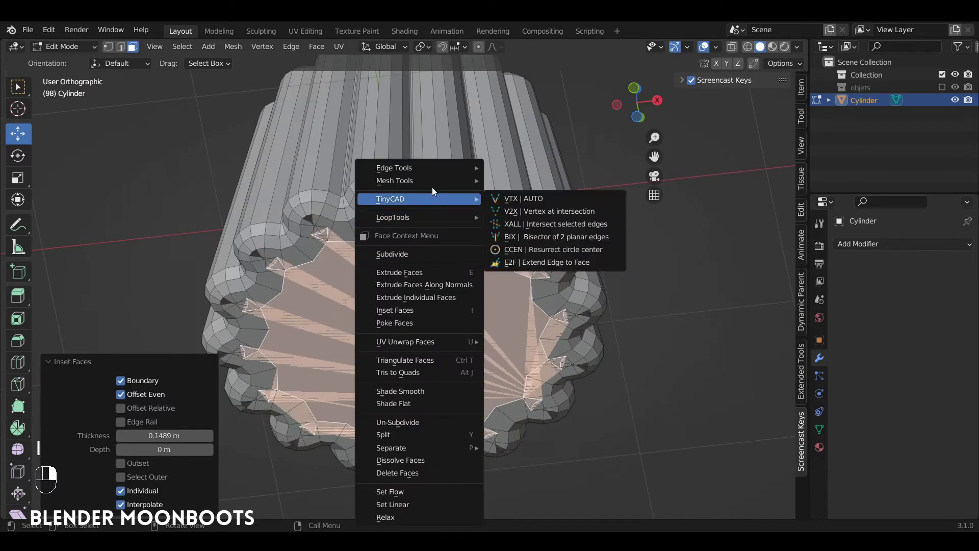
pyautogui.moveTo(418, 217)
pyautogui.click(519, 230)
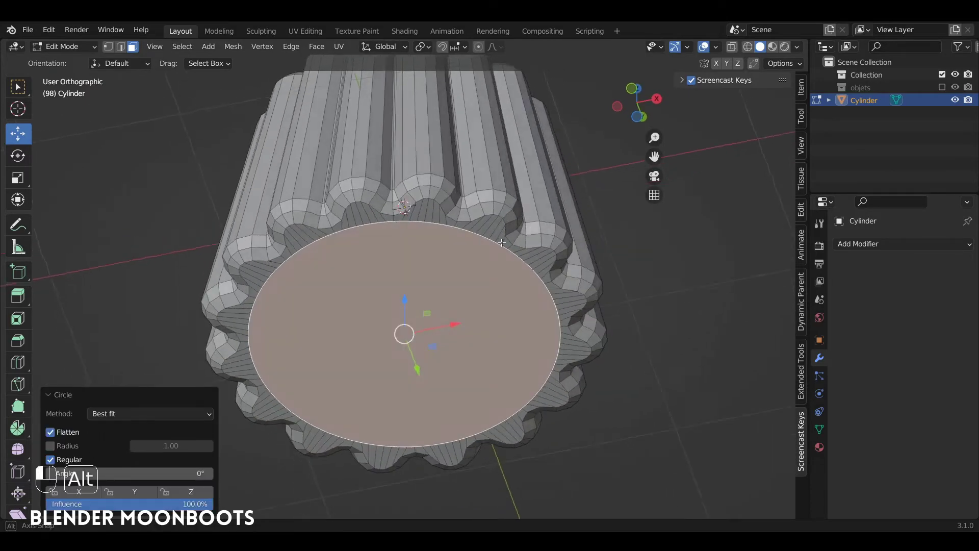
# Return to Object Mode, apply Shade Smooth to the fluted body and save the file.
pyautogui.moveTo(519, 231); pyautogui.dragTo(499, 232, button='middle')
pyautogui.press('Tab')
pyautogui.rightClick(458, 249)
pyautogui.click(450, 247)
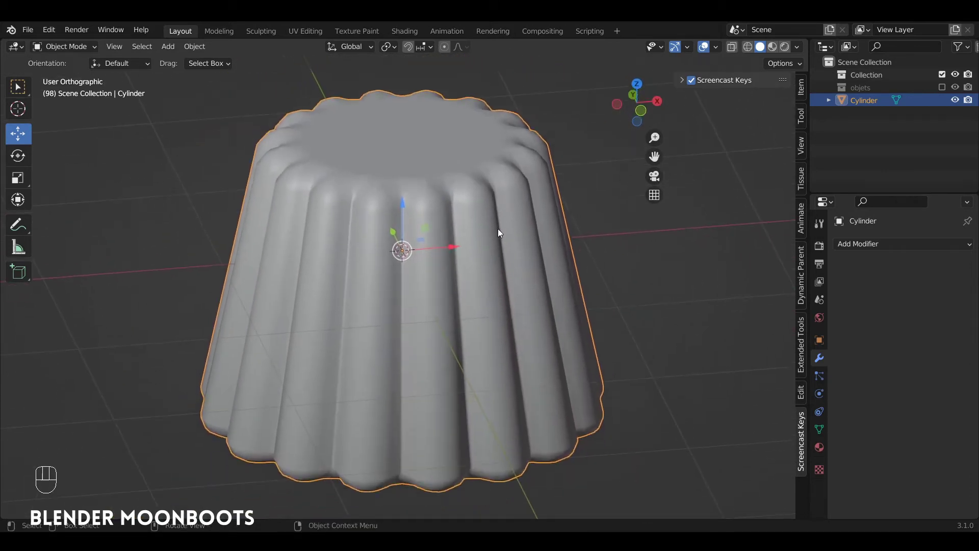
pyautogui.hotkey('ctrl', 's')
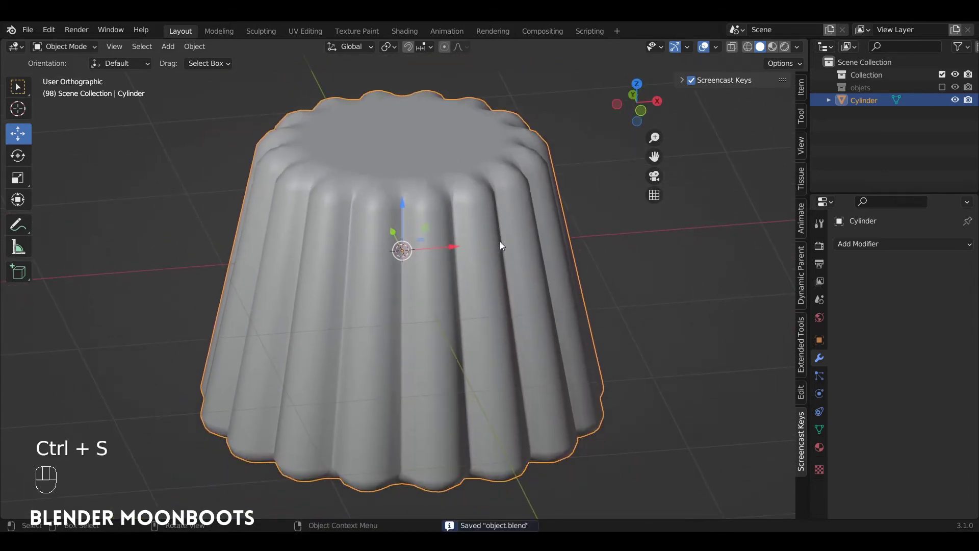
# Add a Subdivision Surface modifier to the fluted body.
pyautogui.click(858, 246)
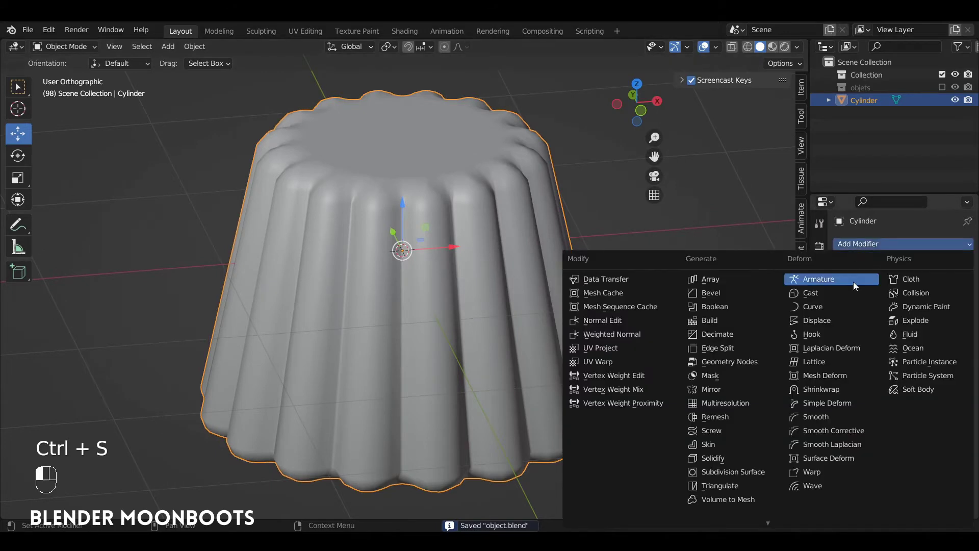
pyautogui.click(759, 472)
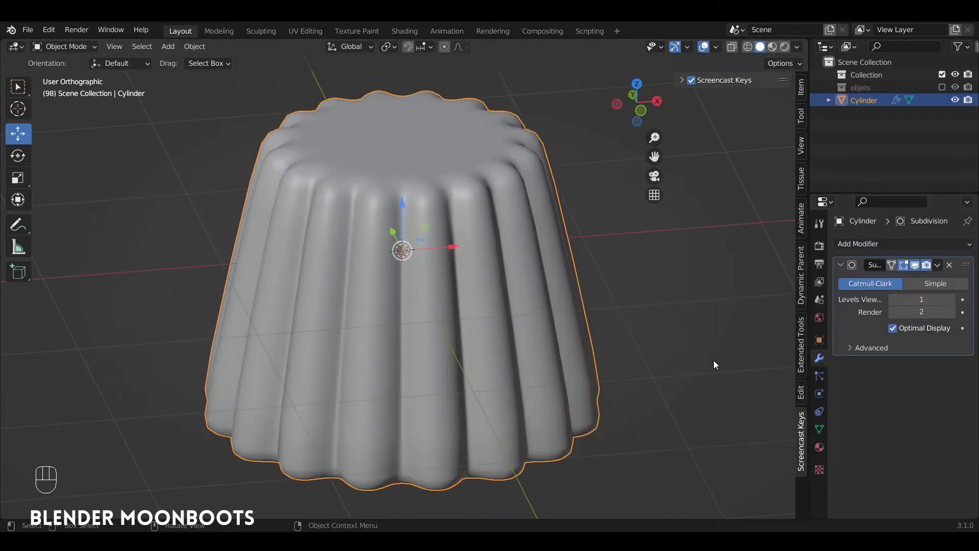
pyautogui.keyDown('alt'); pyautogui.moveTo(536, 249); pyautogui.dragTo(543, 280); pyautogui.keyUp('alt')
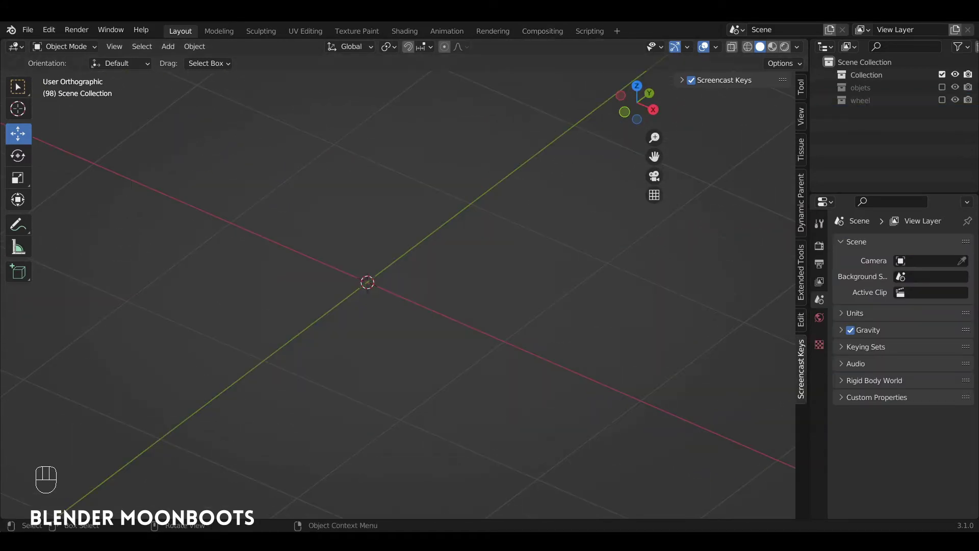
# Add a 2 m plane mesh at the world origin.
pyautogui.keyDown('ctrl'); pyautogui.keyDown('alt'); pyautogui.moveTo(370, 204); pyautogui.dragTo(381, 196); pyautogui.keyUp('alt'); pyautogui.keyUp('ctrl')
pyautogui.hotkey('shift', 'a')
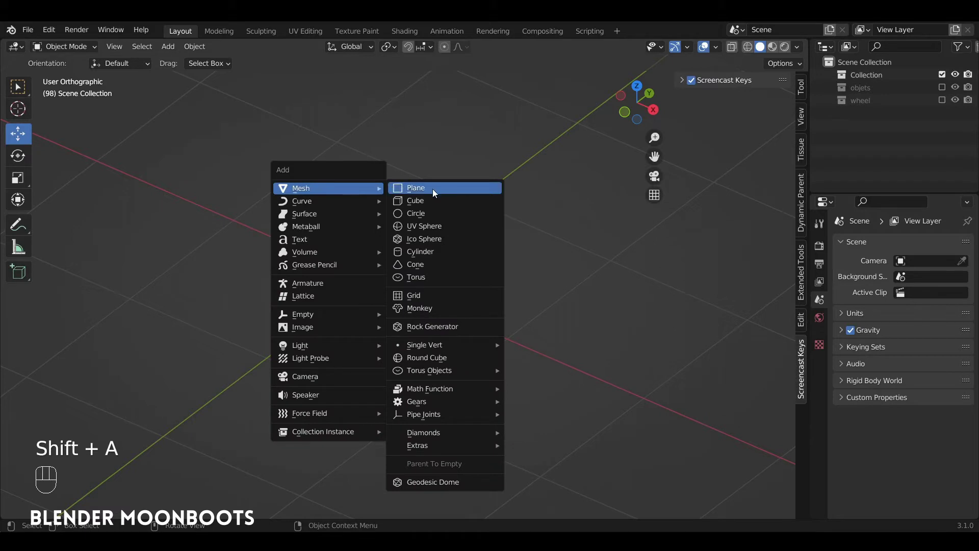
pyautogui.click(443, 190)
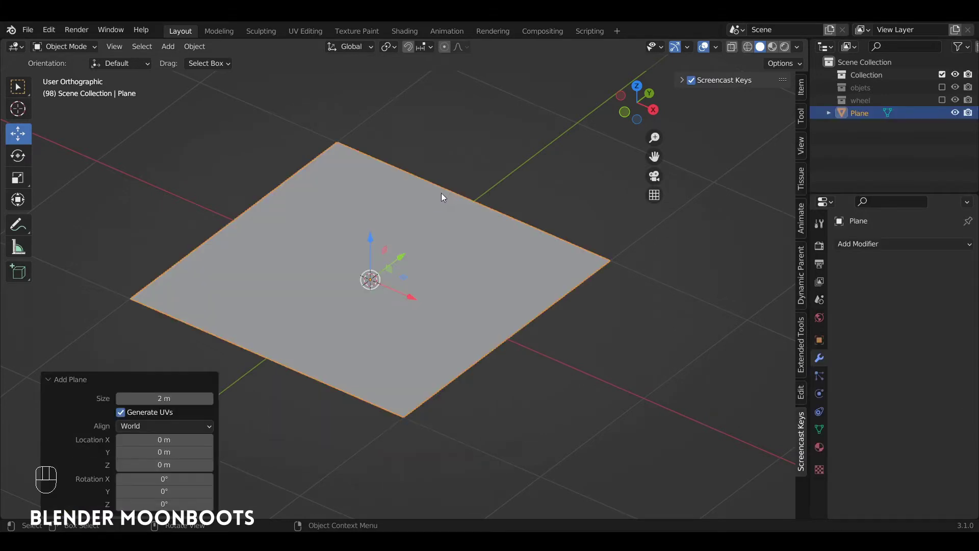
pyautogui.keyDown('alt'); pyautogui.moveTo(441, 192); pyautogui.dragTo(433, 221, button='middle'); pyautogui.keyUp('alt')
# Subdivide the plane in Edit Mode with 10 cuts and clear the selection.
pyautogui.press('Tab')
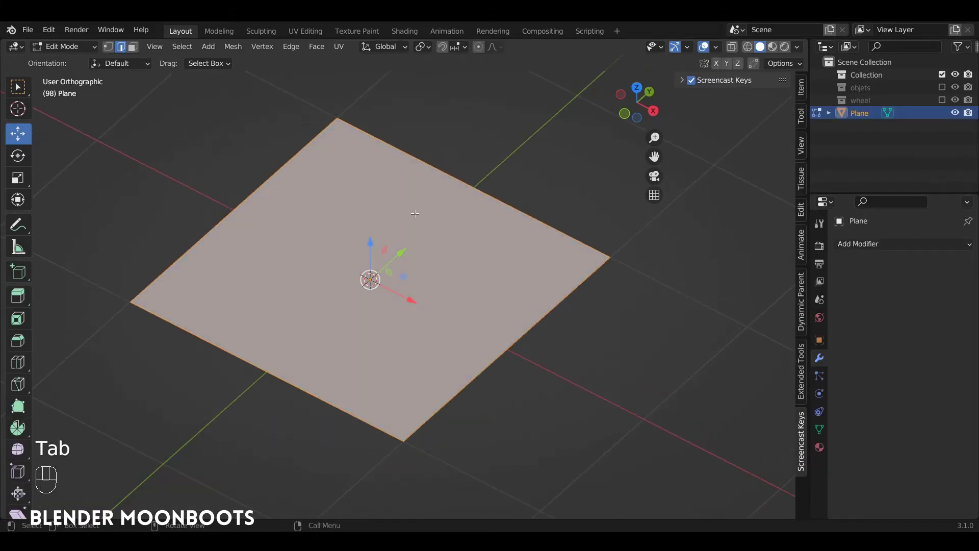
pyautogui.rightClick(415, 213)
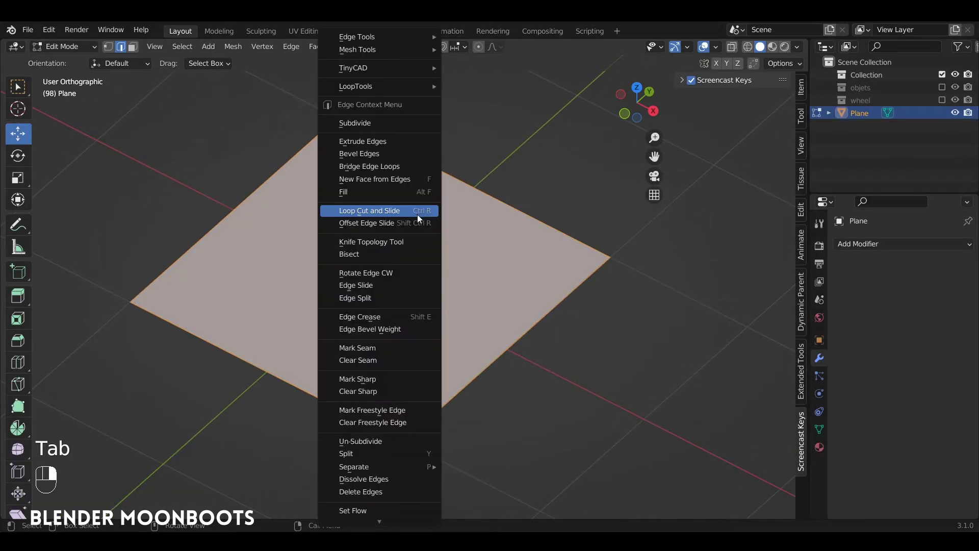
pyautogui.click(387, 124)
pyautogui.moveTo(209, 421); pyautogui.dragTo(331, 420)
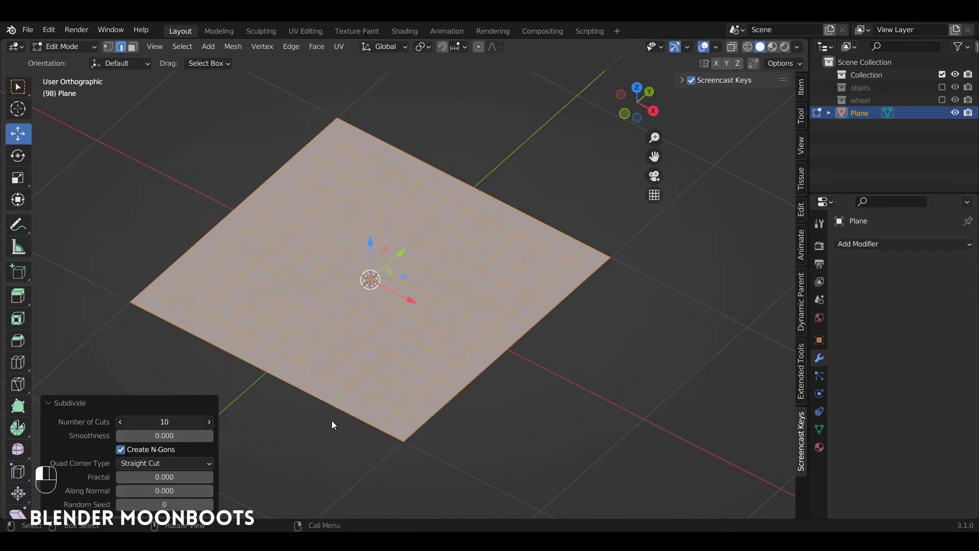
pyautogui.hotkey('alt', 'a')
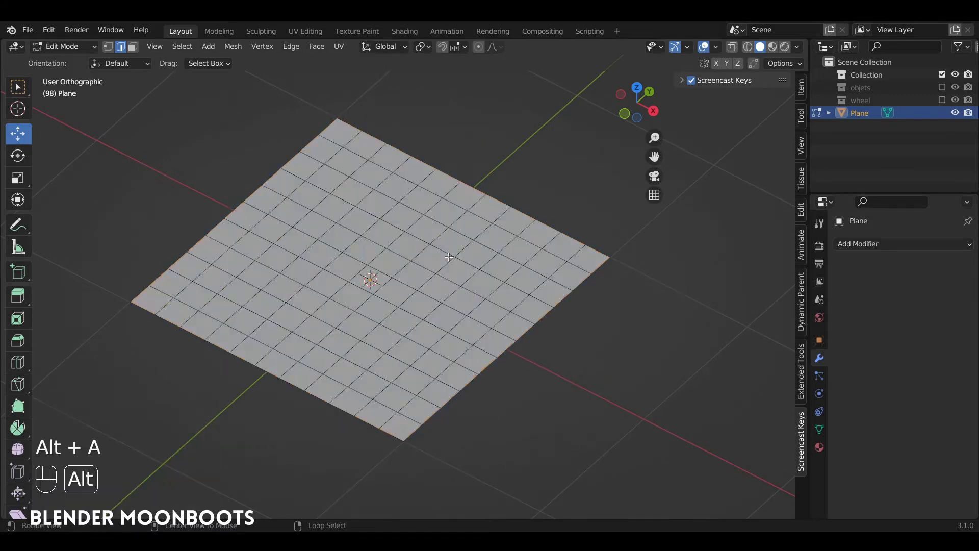
pyautogui.keyDown('alt'); pyautogui.moveTo(454, 264); pyautogui.dragTo(467, 239); pyautogui.keyUp('alt')
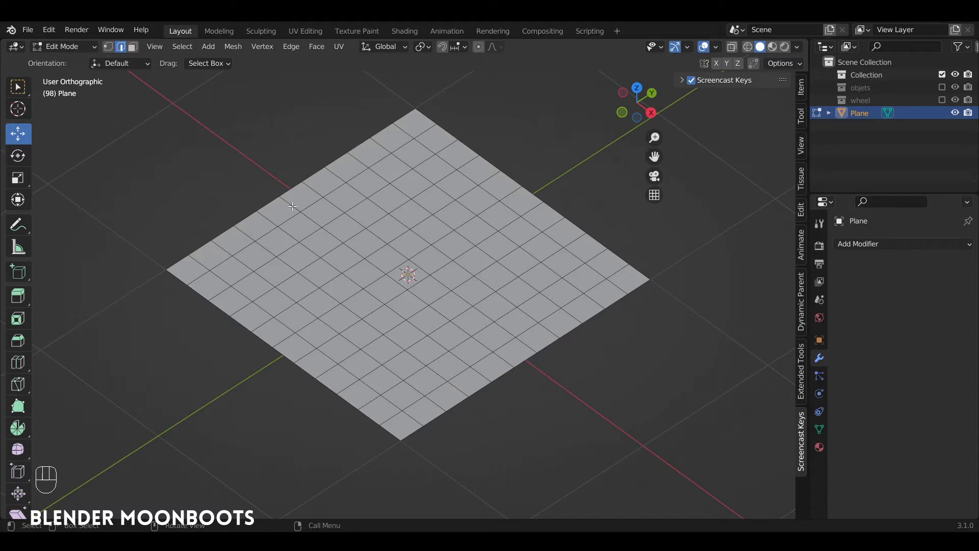
# Select one ring of edges across the plane and thin it to alternate edges with Checker Deselect.
pyautogui.keyDown('ctrl'); pyautogui.keyDown('alt'); pyautogui.click(266, 233); pyautogui.keyUp('alt'); pyautogui.keyUp('ctrl')
pyautogui.keyDown('alt'); pyautogui.moveTo(468, 382); pyautogui.dragTo(391, 205); pyautogui.keyUp('alt')
pyautogui.click(183, 48)
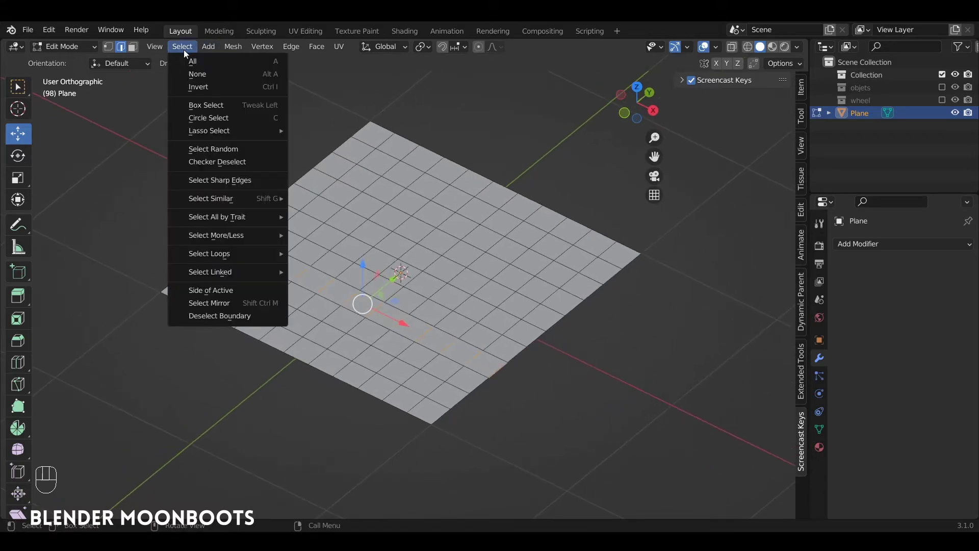
pyautogui.click(227, 161)
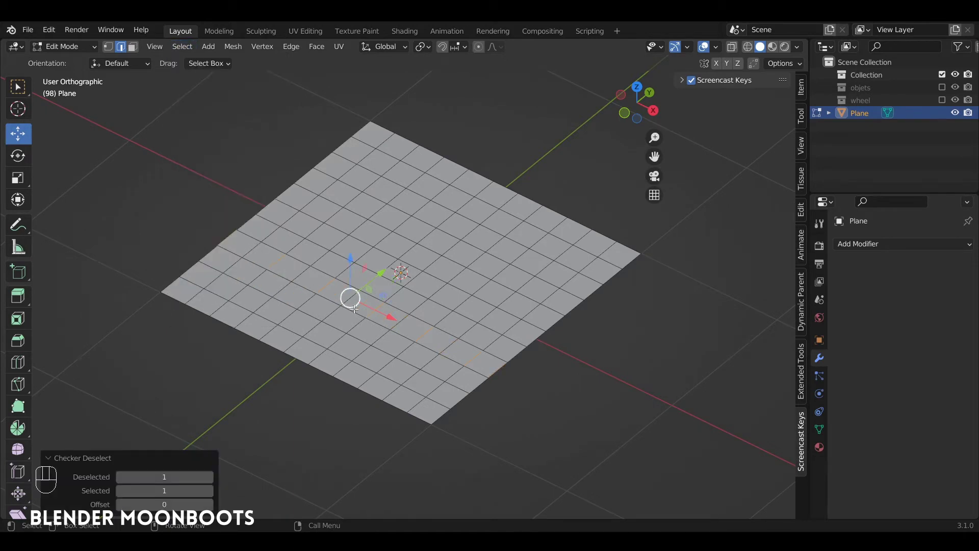
# Extend the alternate edges to full edge loops and dissolve them.
pyautogui.click(181, 47)
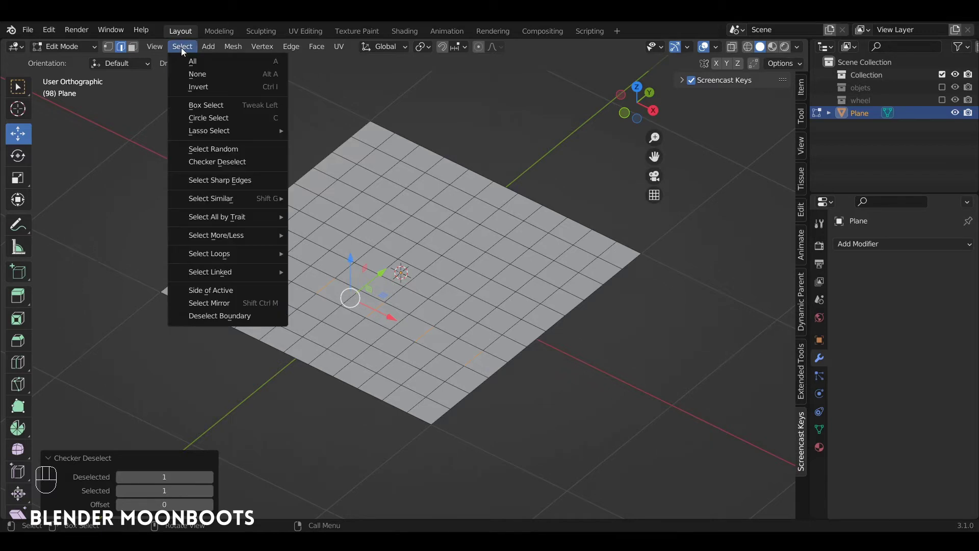
pyautogui.moveTo(230, 257)
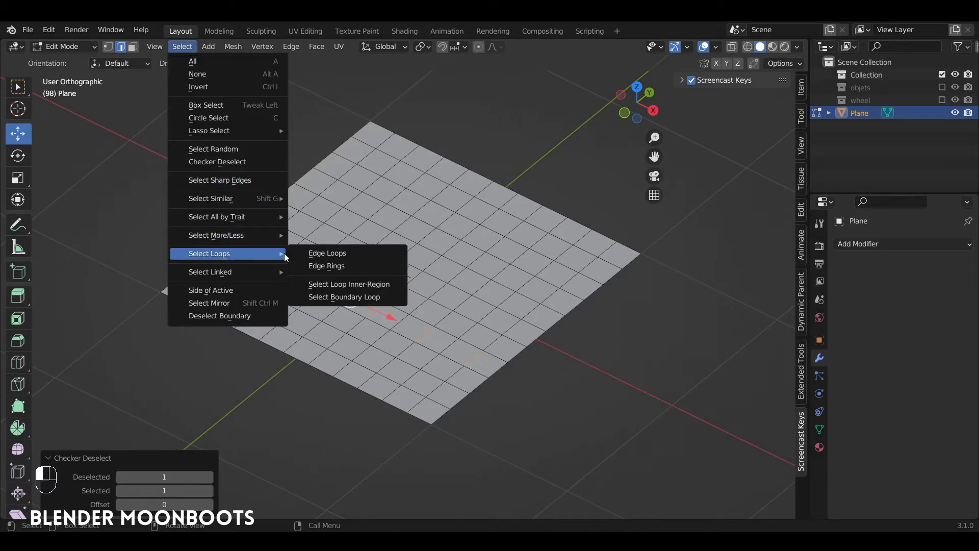
pyautogui.click(343, 254)
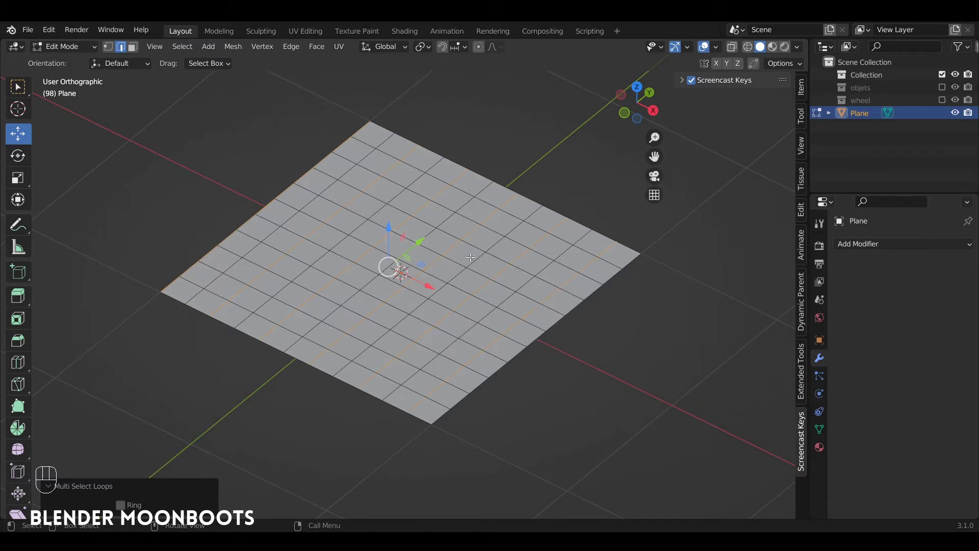
pyautogui.hotkey('ctrl', 'x')
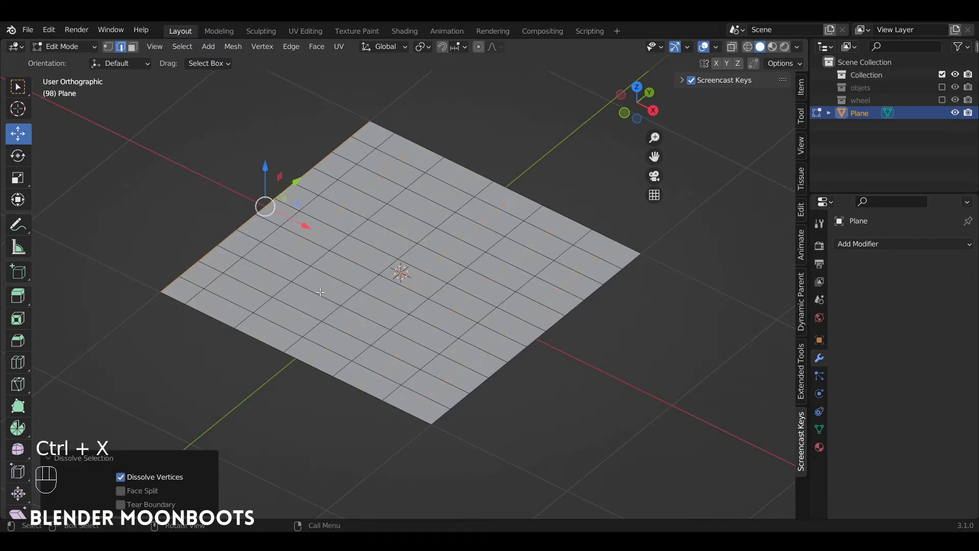
# Undo the edge loop dissolve and deselect the whole plane grid.
pyautogui.hotkey('ctrl', 'z')
pyautogui.hotkey('ctrl', 'z')
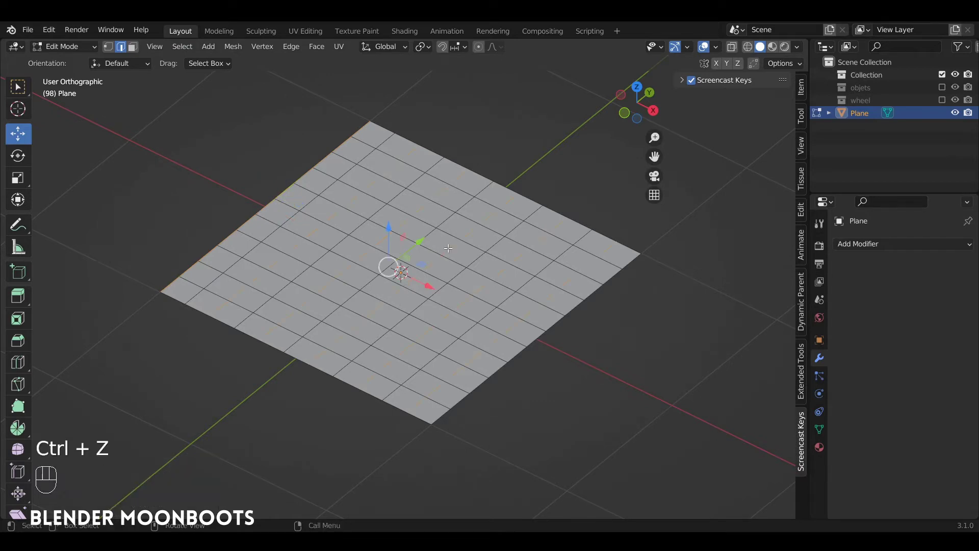
pyautogui.press('a')
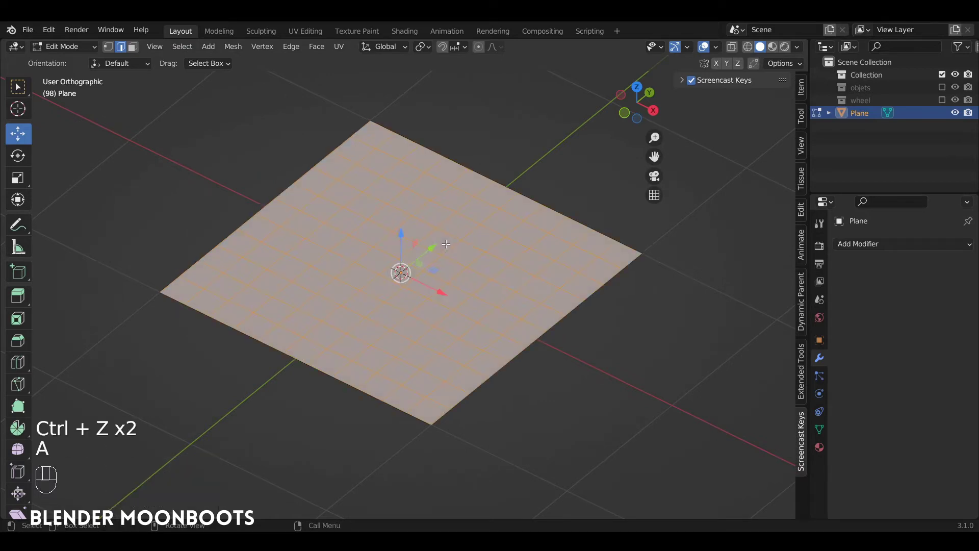
pyautogui.press('a')
pyautogui.keyDown('alt'); pyautogui.moveTo(446, 245); pyautogui.dragTo(428, 230); pyautogui.keyUp('alt')
pyautogui.scroll(-1, 442, 247)
pyautogui.moveTo(429, 229)
pyautogui.keyDown('alt'); pyautogui.keyDown('shift'); pyautogui.mouseDown()
pyautogui.moveTo(431, 250)
pyautogui.moveTo(421, 244)
pyautogui.mouseUp(); pyautogui.keyUp('shift'); pyautogui.keyUp('alt')
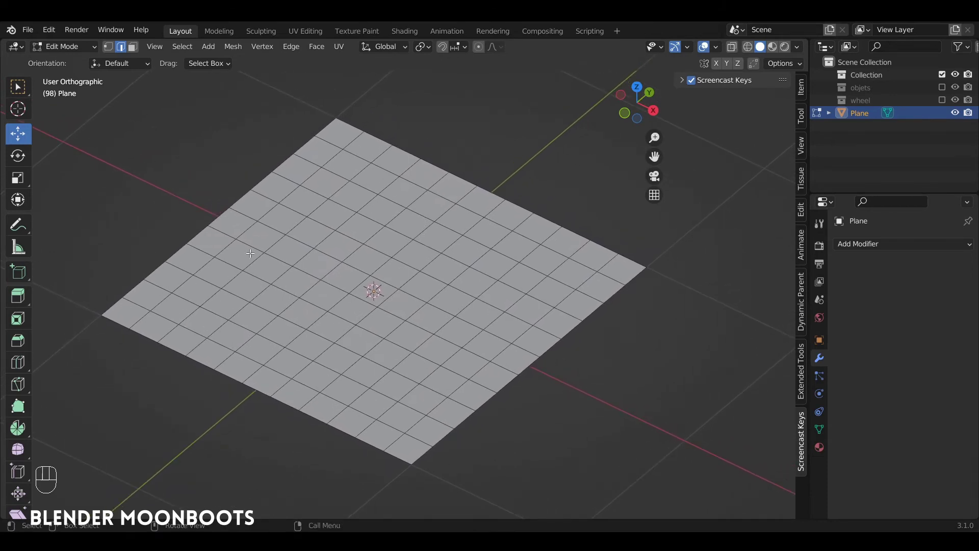
# Un-Subdivide the entire plane grid, trying 4 iterations before setting the iterations back to 2.
pyautogui.press('a')
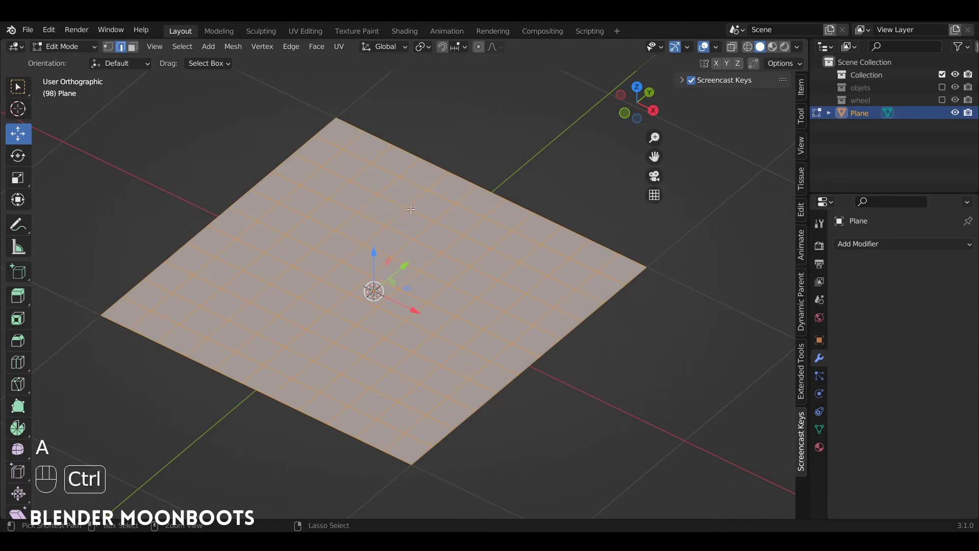
pyautogui.hotkey('ctrl', 'e')
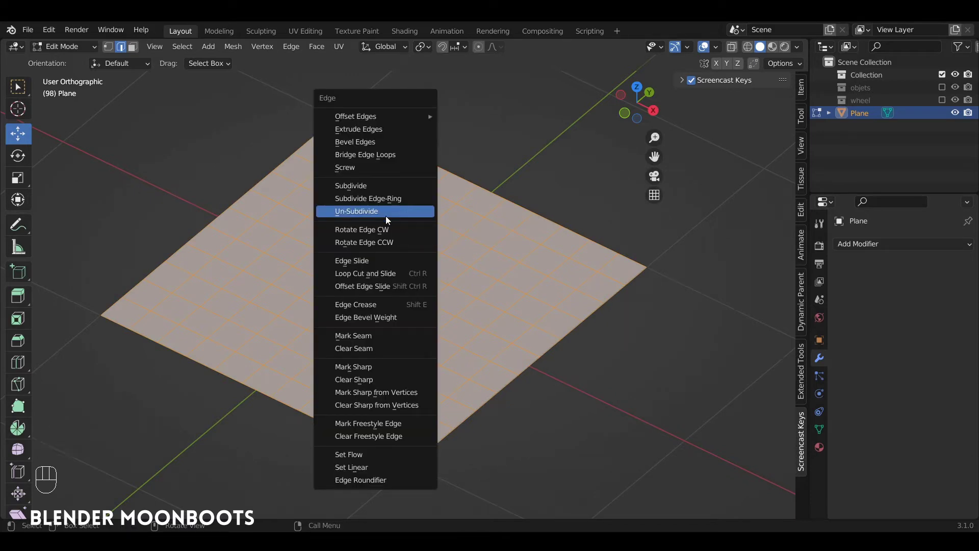
pyautogui.click(288, 48)
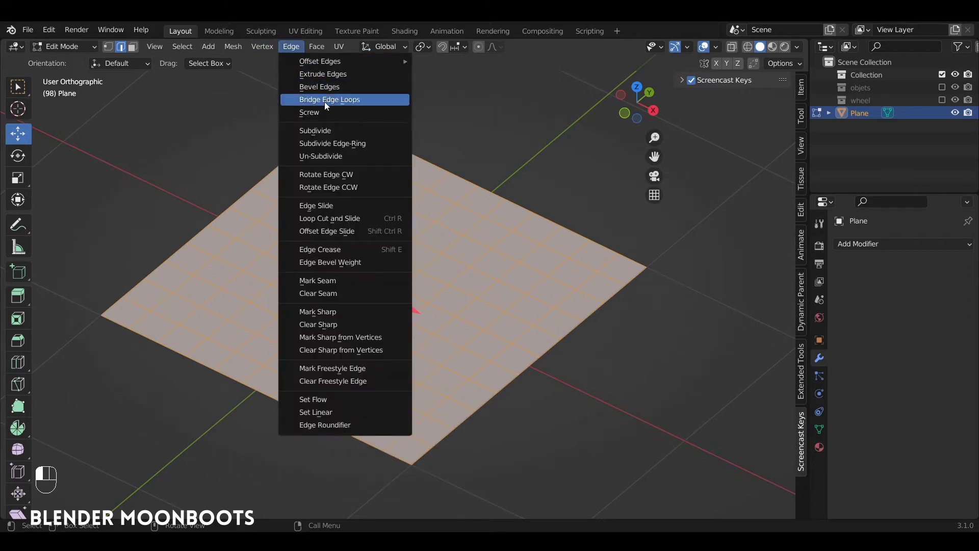
pyautogui.click(340, 156)
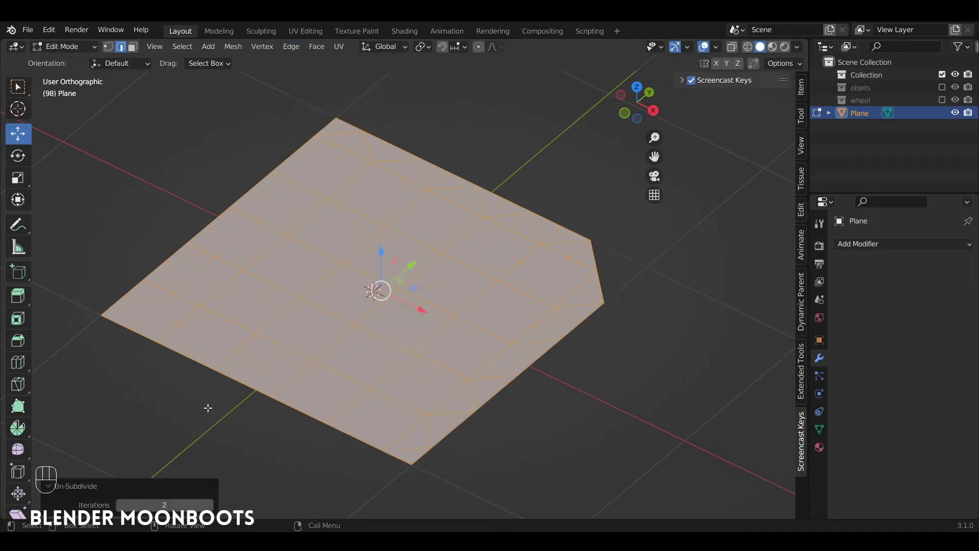
pyautogui.click(208, 505)
pyautogui.click(208, 504)
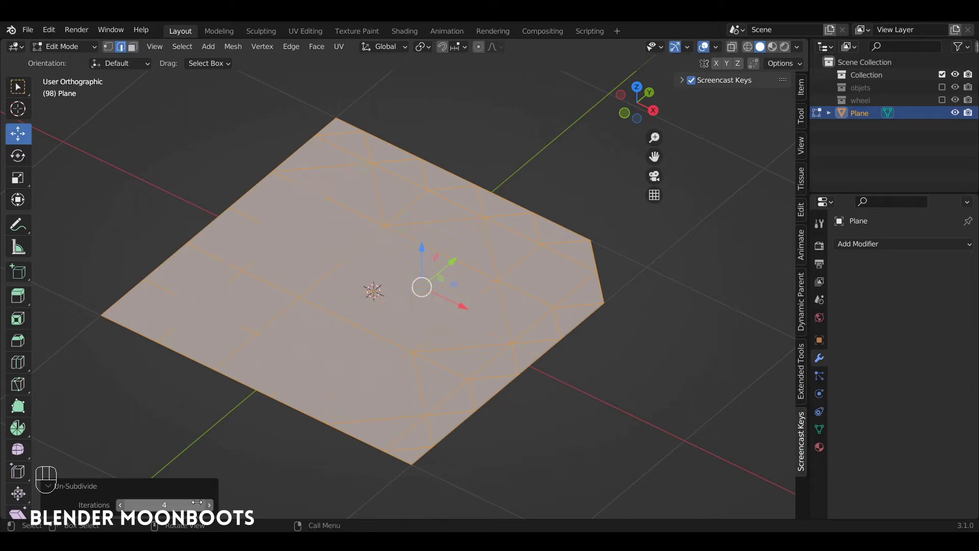
pyautogui.click(122, 504)
pyautogui.click(120, 505)
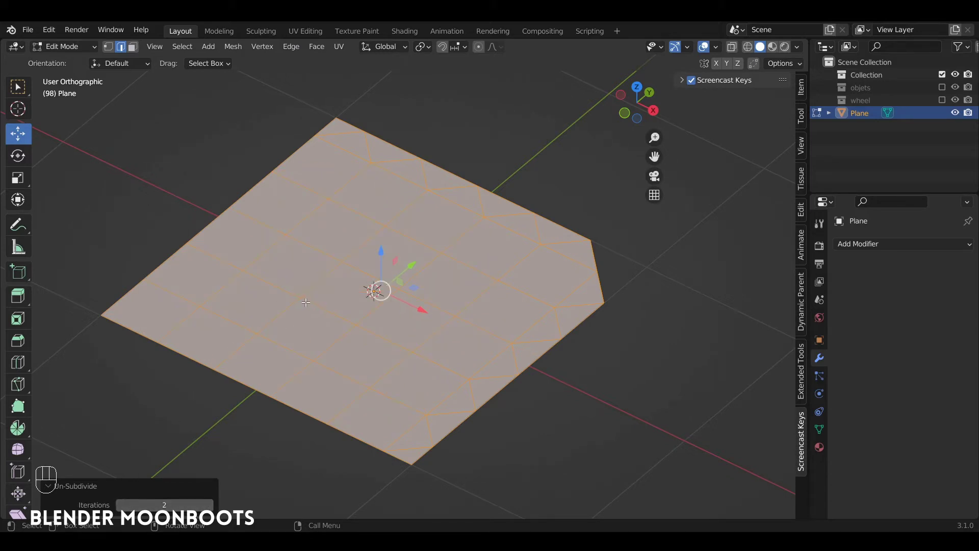
# Undo the Un-Subdivide operation on the plane.
pyautogui.hotkey('ctrl', 'a')
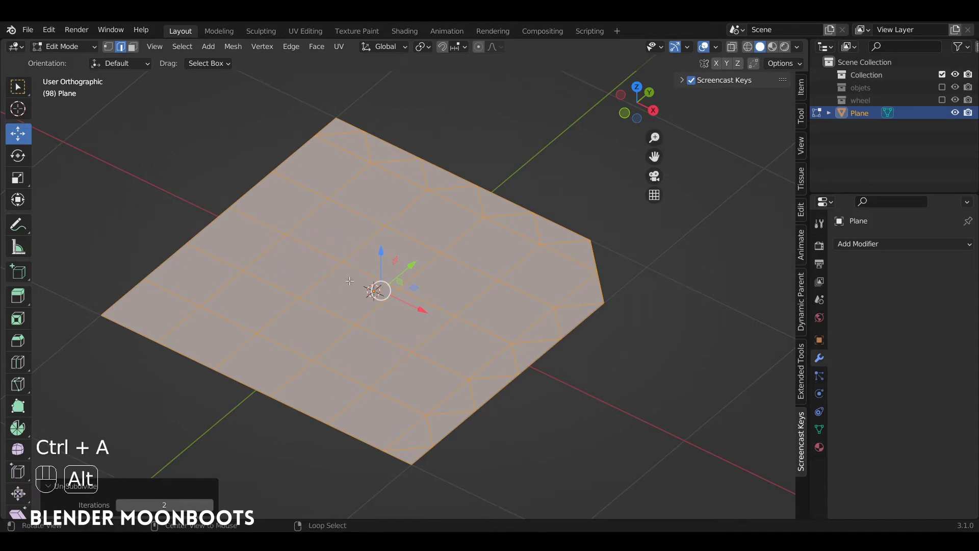
pyautogui.hotkey('alt', 'a')
pyautogui.hotkey('ctrl', 'z')
pyautogui.hotkey('ctrl', 'z')
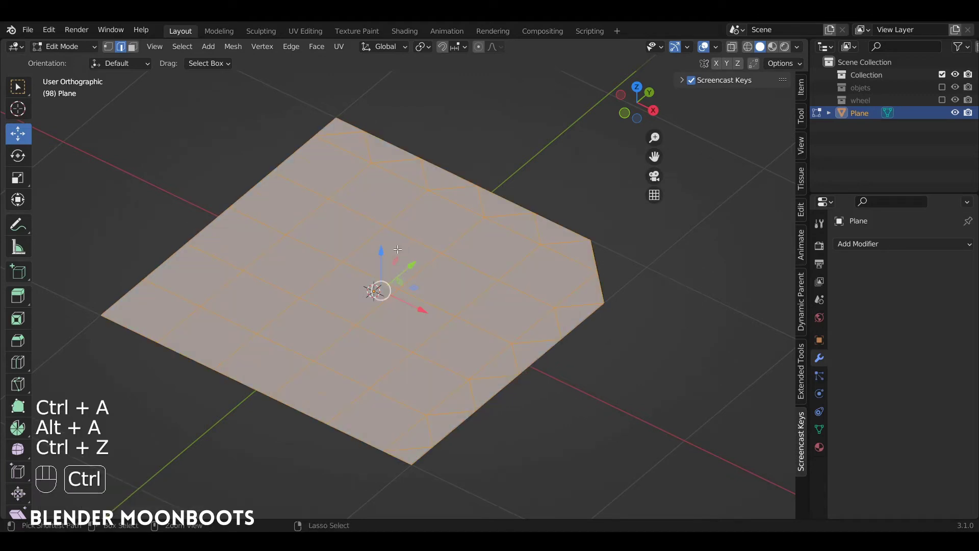
pyautogui.hotkey('ctrl', 'z')
# Apply Limited Dissolve to the whole plane grid with a Max Angle of 5.32° and clear the selection.
pyautogui.press('a')
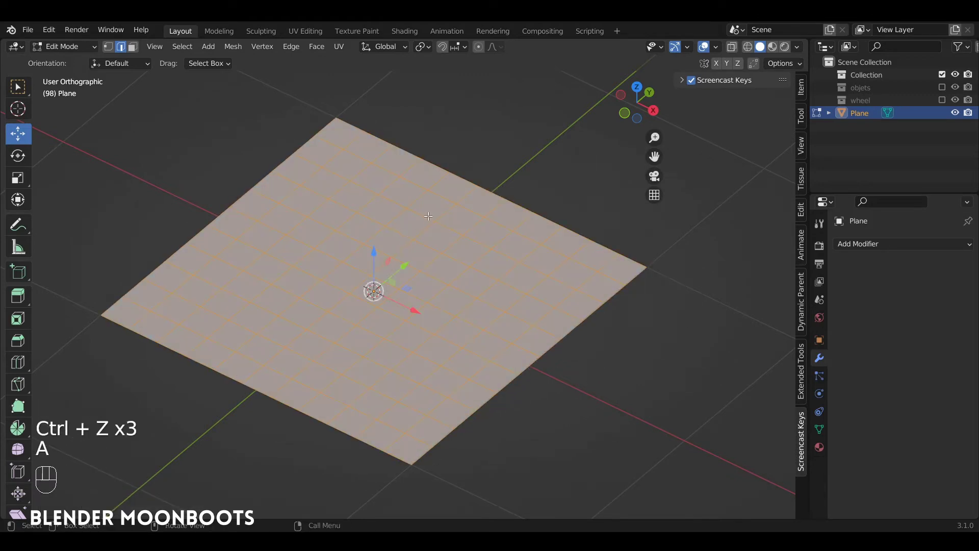
pyautogui.press('x')
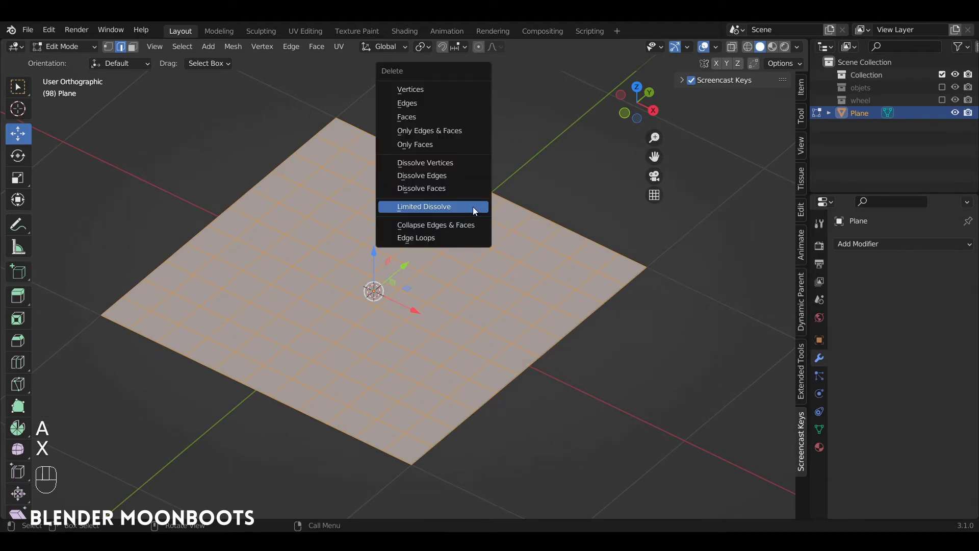
pyautogui.click(473, 206)
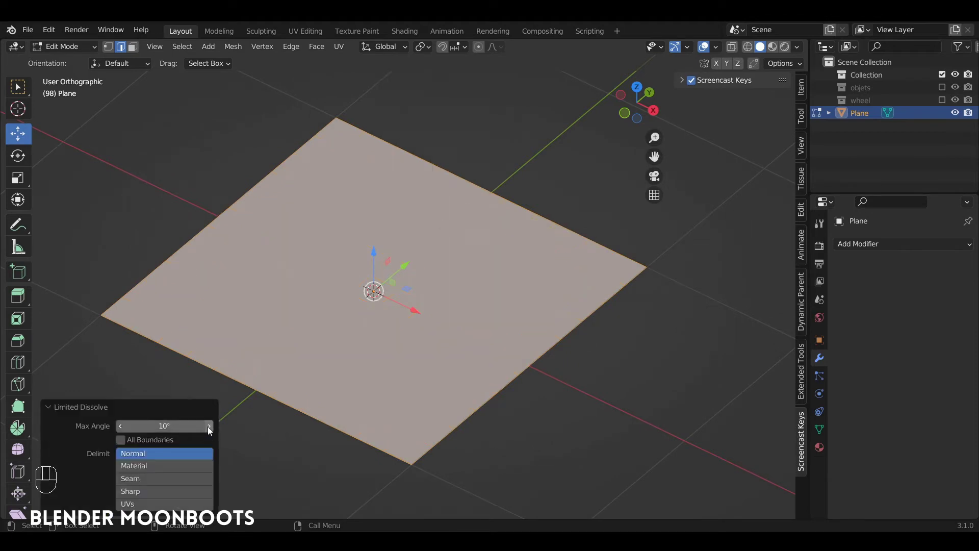
pyautogui.moveTo(207, 426); pyautogui.dragTo(188, 433)
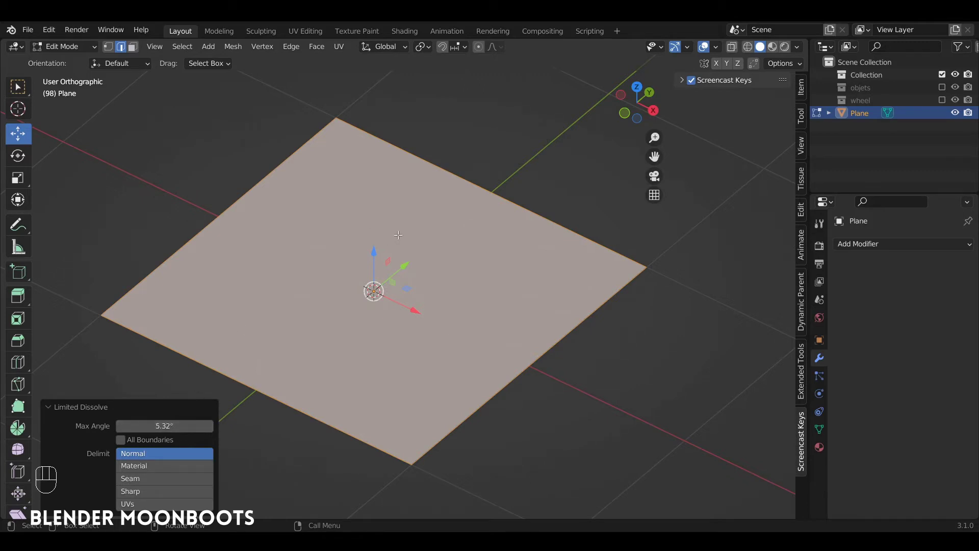
pyautogui.moveTo(411, 235)
pyautogui.keyDown('alt'); pyautogui.mouseDown()
pyautogui.moveTo(414, 212)
pyautogui.moveTo(437, 193)
pyautogui.moveTo(409, 216)
pyautogui.mouseUp(); pyautogui.keyUp('alt')
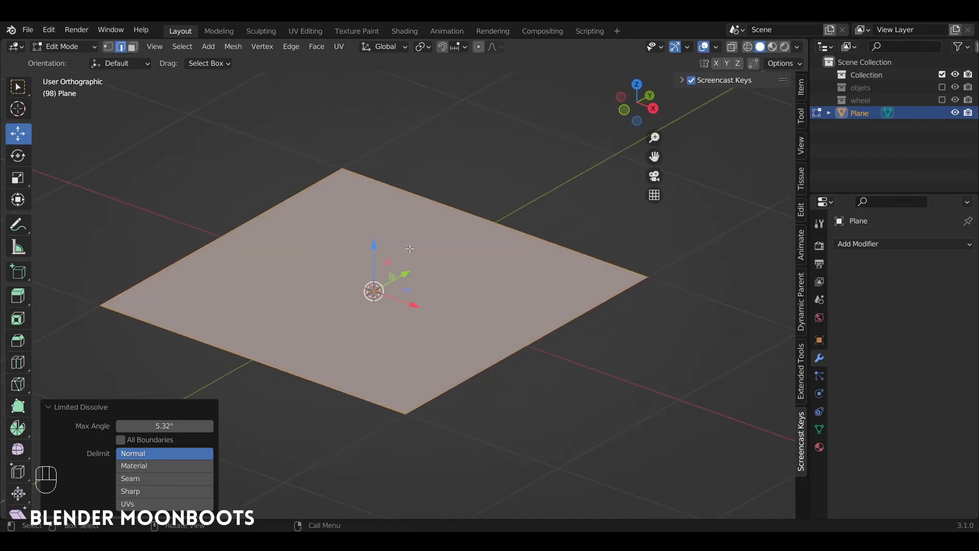
pyautogui.hotkey('alt', 'a')
pyautogui.moveTo(423, 236); pyautogui.dragTo(429, 236, button='middle')
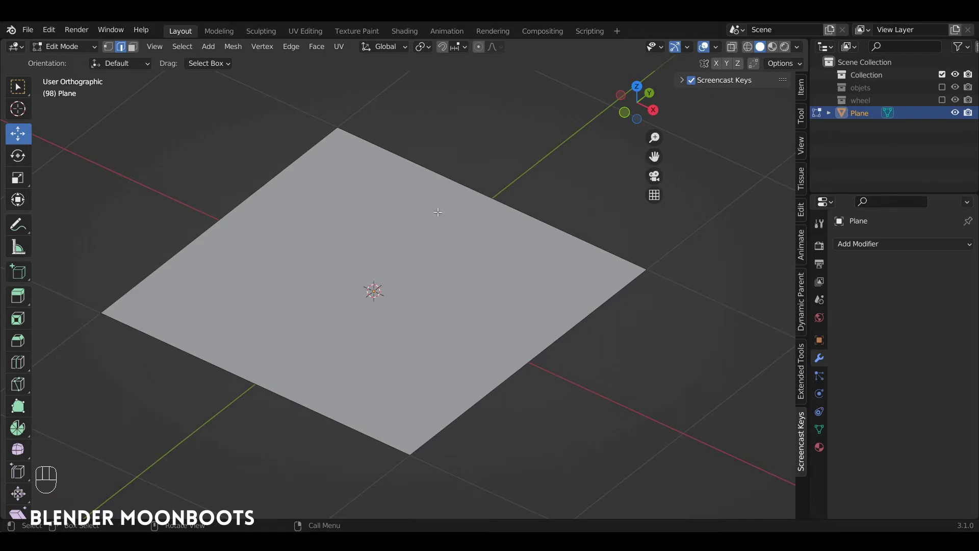
pyautogui.moveTo(431, 204)
pyautogui.keyDown('alt'); pyautogui.mouseDown()
pyautogui.moveTo(430, 230)
pyautogui.moveTo(448, 208)
pyautogui.mouseUp(); pyautogui.keyUp('alt')
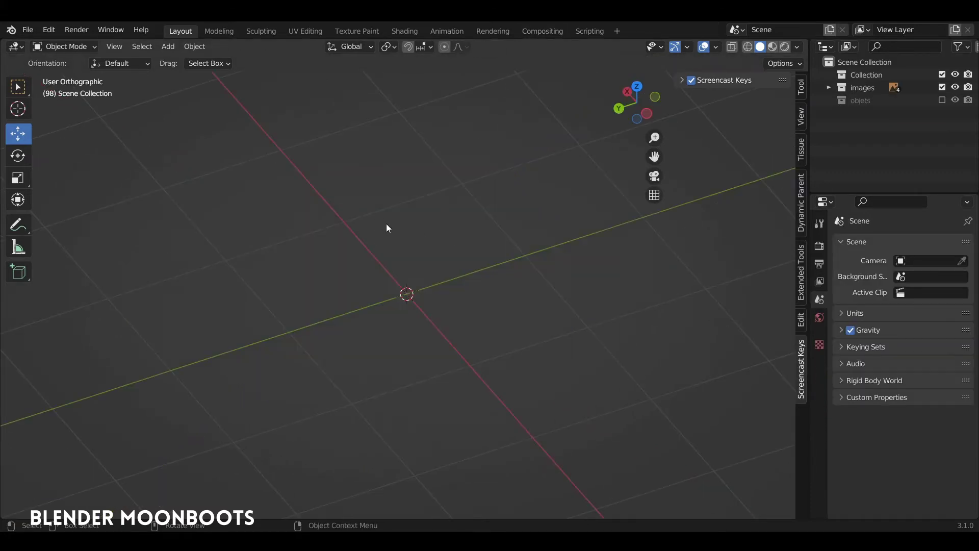
# Add a mesh circle at the origin and set its vertex count to 18.
pyautogui.hotkey('shift', 'a')
pyautogui.moveTo(390, 225)
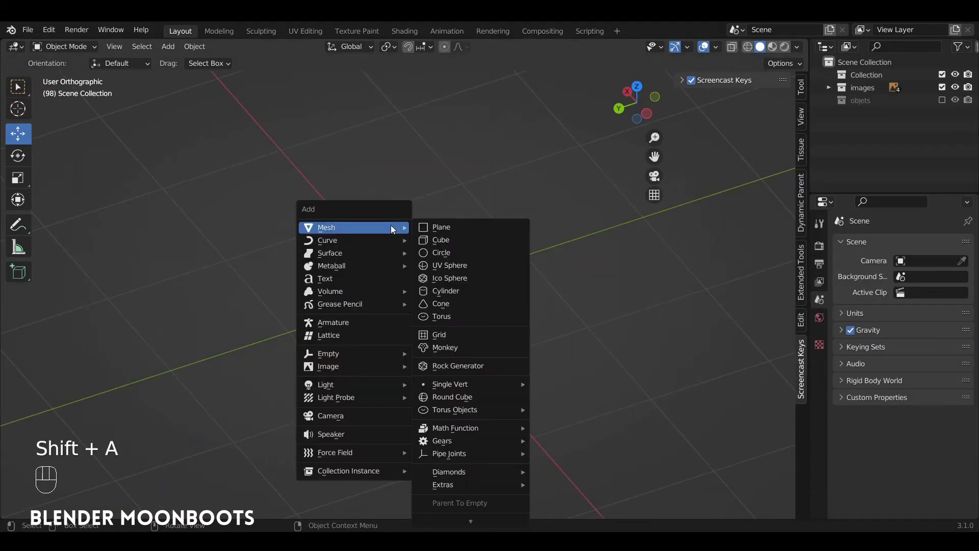
pyautogui.click(465, 252)
pyautogui.click(153, 367)
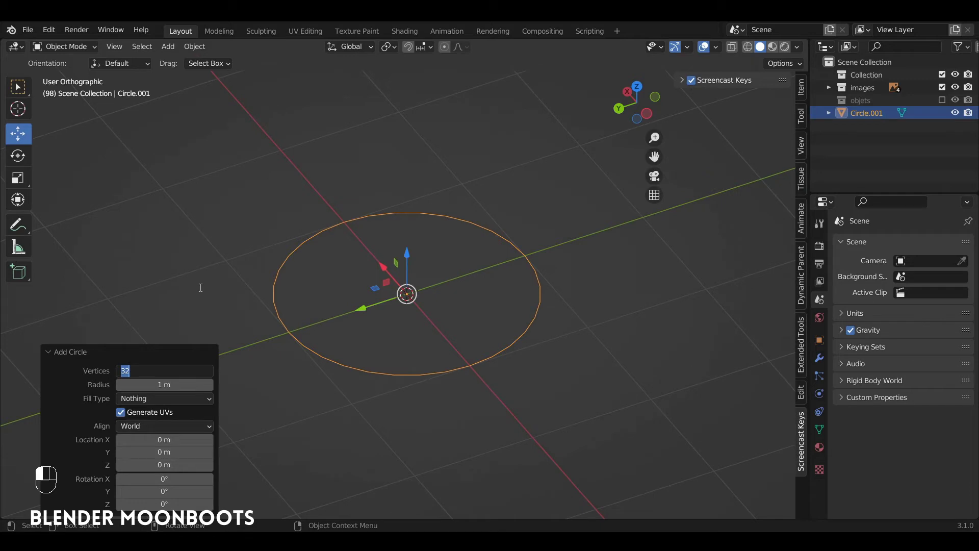
pyautogui.write('18')
pyautogui.press('Return')
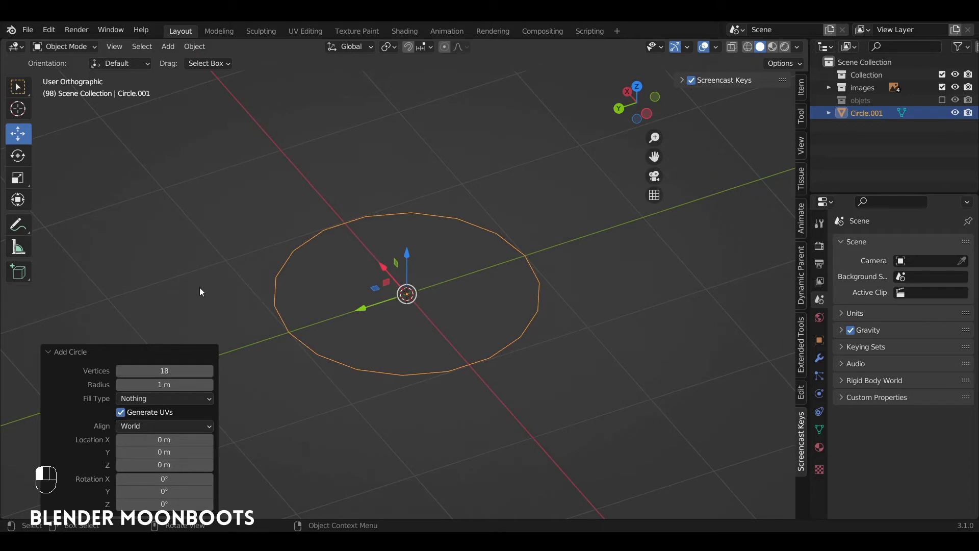
# In vertex editing of the circle, extrude its whole outline and scale the new ring inward to about 0.289.
pyautogui.press('Tab')
pyautogui.keyDown('alt'); pyautogui.moveTo(438, 223); pyautogui.dragTo(357, 224); pyautogui.keyUp('alt')
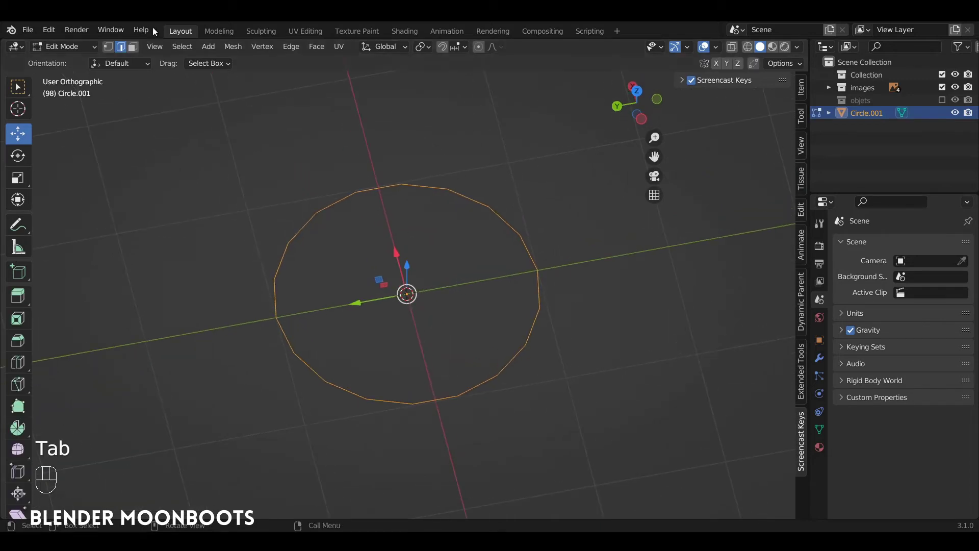
pyautogui.click(108, 49)
pyautogui.keyDown('alt'); pyautogui.moveTo(396, 206); pyautogui.dragTo(424, 169); pyautogui.keyUp('alt')
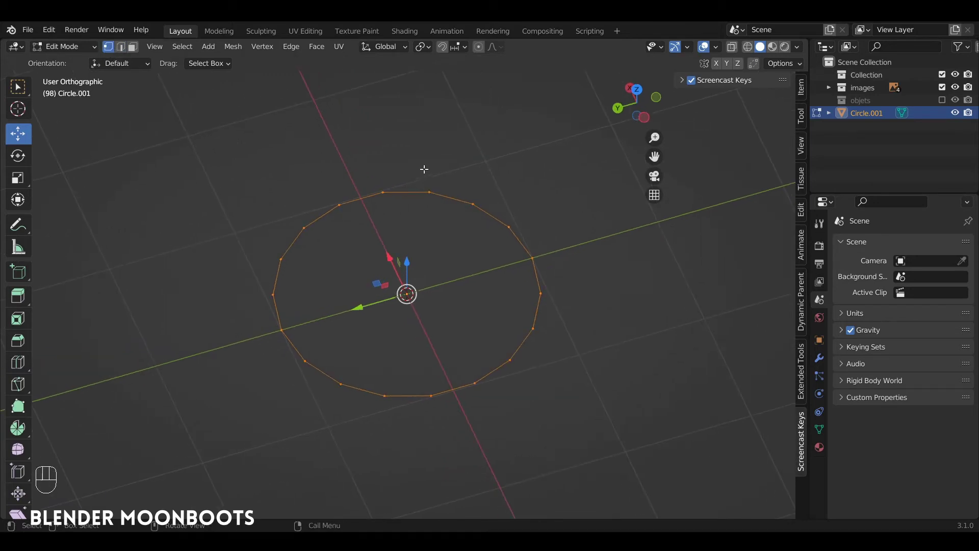
pyautogui.press('e')
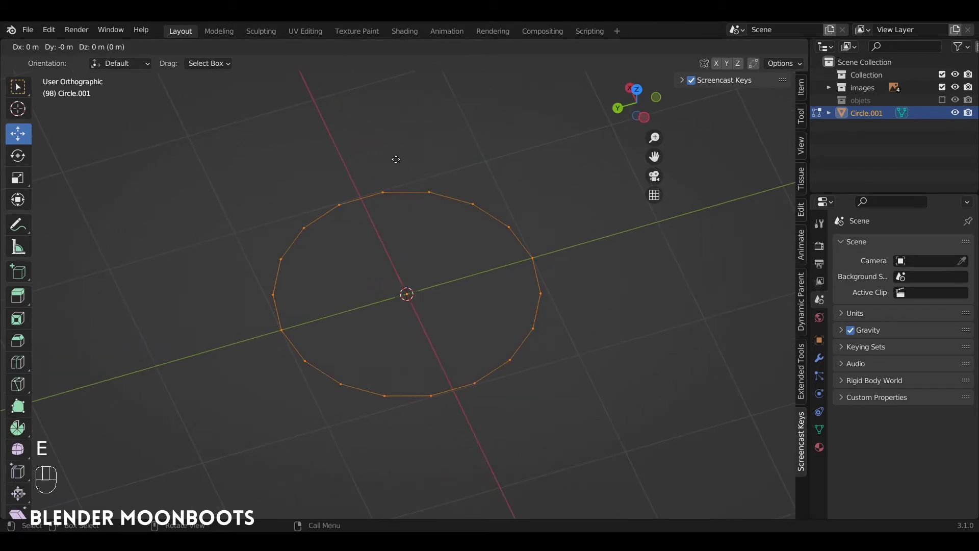
pyautogui.press('Return')
pyautogui.press('s')
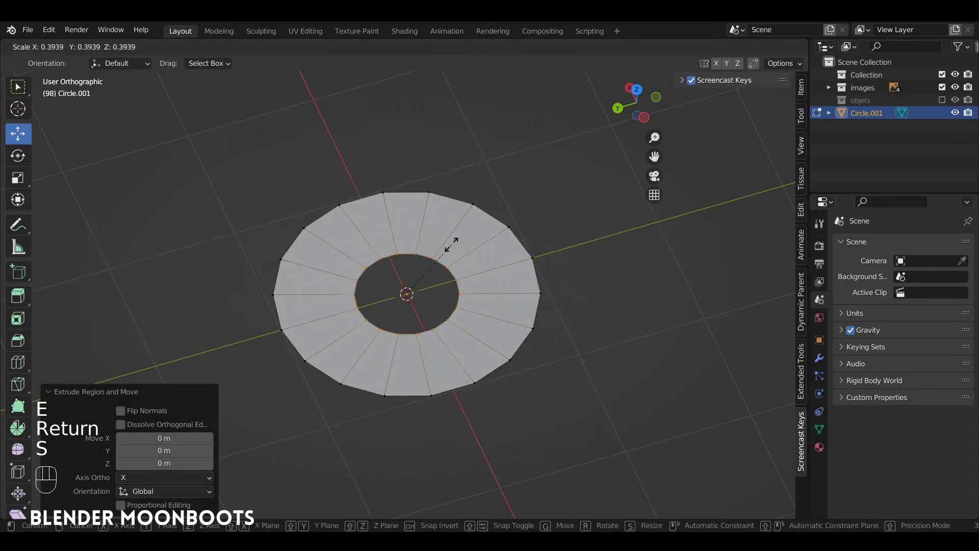
pyautogui.click(441, 258)
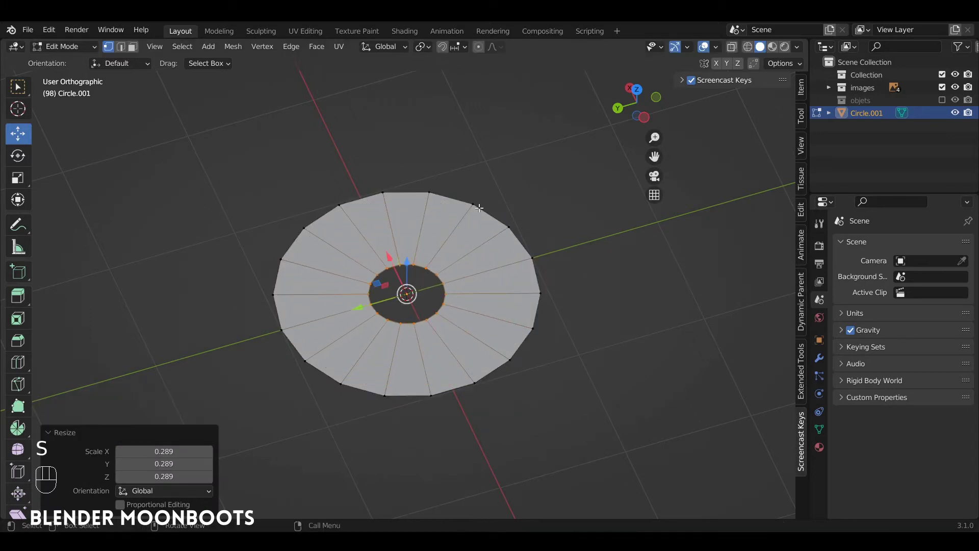
# Extrude the inner ring in place and merge the new vertices at center to close the hole.
pyautogui.press('e')
pyautogui.press('Return')
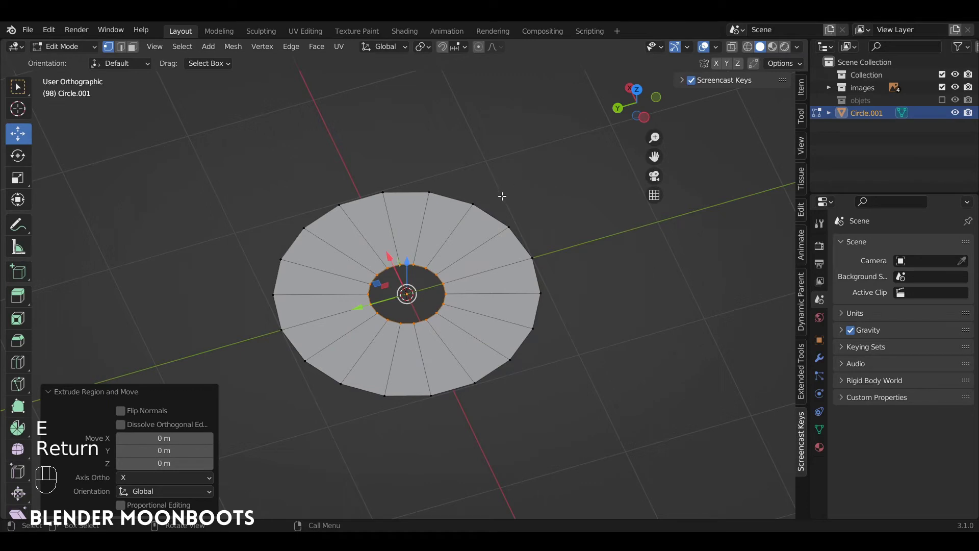
pyautogui.press('m')
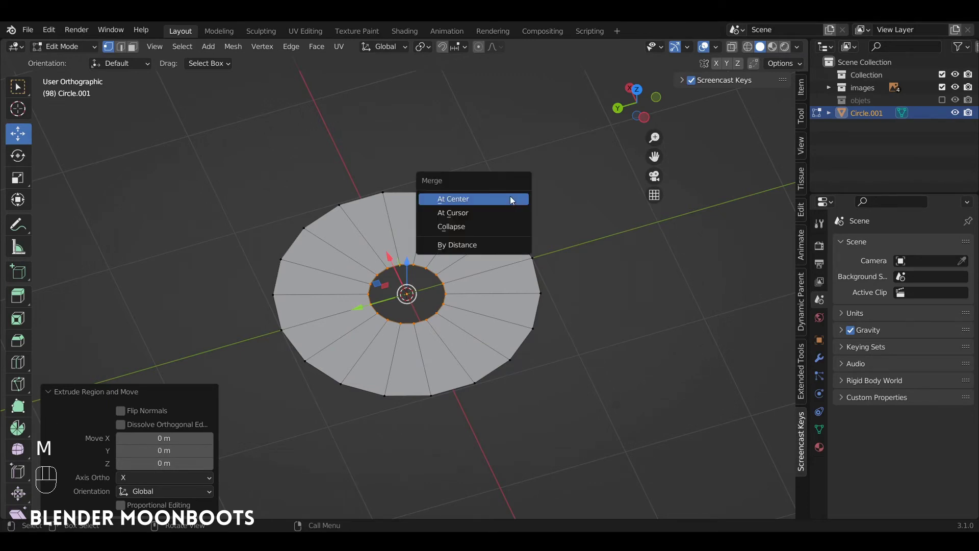
pyautogui.click(508, 199)
# From the top view, delete the disc's outer and inner ring vertices except those of a three-segment wedge beside the negative Y axis.
pyautogui.press('KP_7')
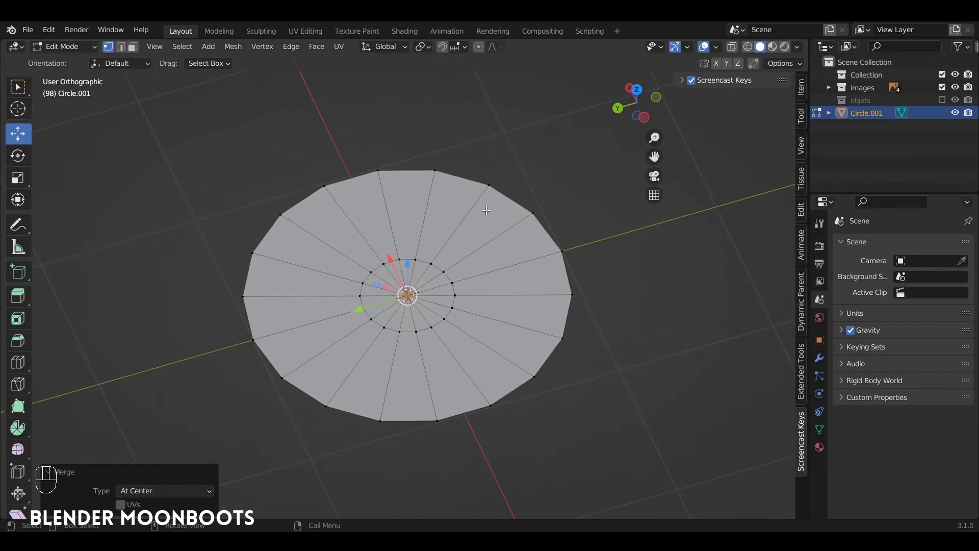
pyautogui.keyDown('ctrl'); pyautogui.keyDown('alt'); pyautogui.moveTo(412, 258); pyautogui.dragTo(428, 207, button='middle'); pyautogui.keyUp('alt'); pyautogui.keyUp('ctrl')
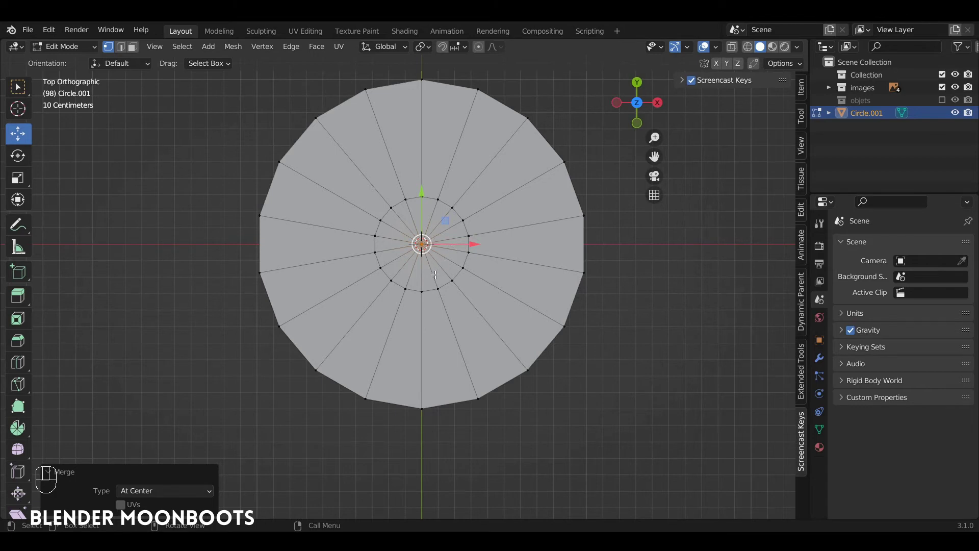
pyautogui.hotkey('alt', 'a')
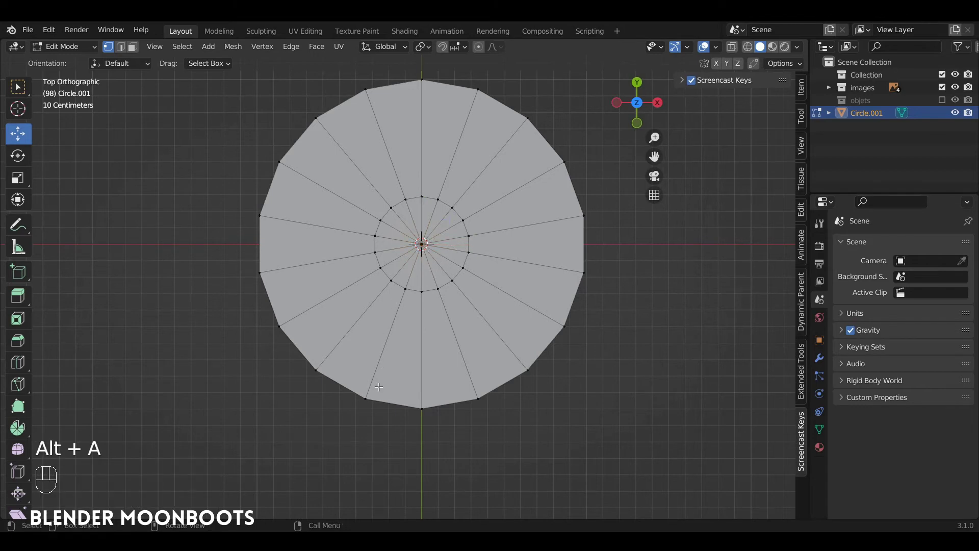
pyautogui.keyDown('ctrl'); pyautogui.moveTo(374, 412); pyautogui.dragTo(395, 354, button='right'); pyautogui.keyUp('ctrl')
pyautogui.moveTo(411, 302)
pyautogui.keyDown('ctrl'); pyautogui.mouseDown(button='right')
pyautogui.moveTo(409, 232)
pyautogui.moveTo(433, 223)
pyautogui.moveTo(466, 252)
pyautogui.moveTo(530, 280)
pyautogui.moveTo(623, 176)
pyautogui.moveTo(169, 142)
pyautogui.moveTo(234, 408)
pyautogui.moveTo(265, 411)
pyautogui.mouseUp(button='right'); pyautogui.keyUp('ctrl')
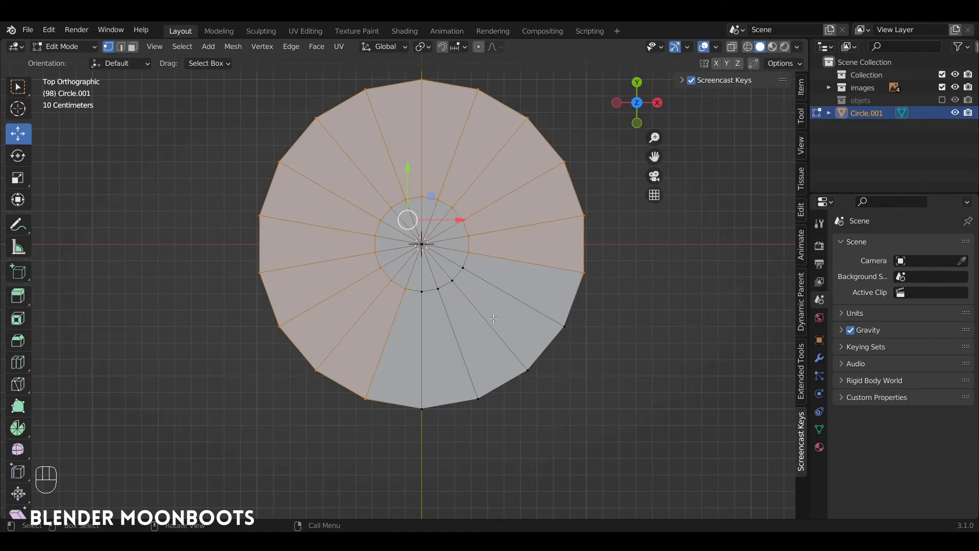
pyautogui.press('x')
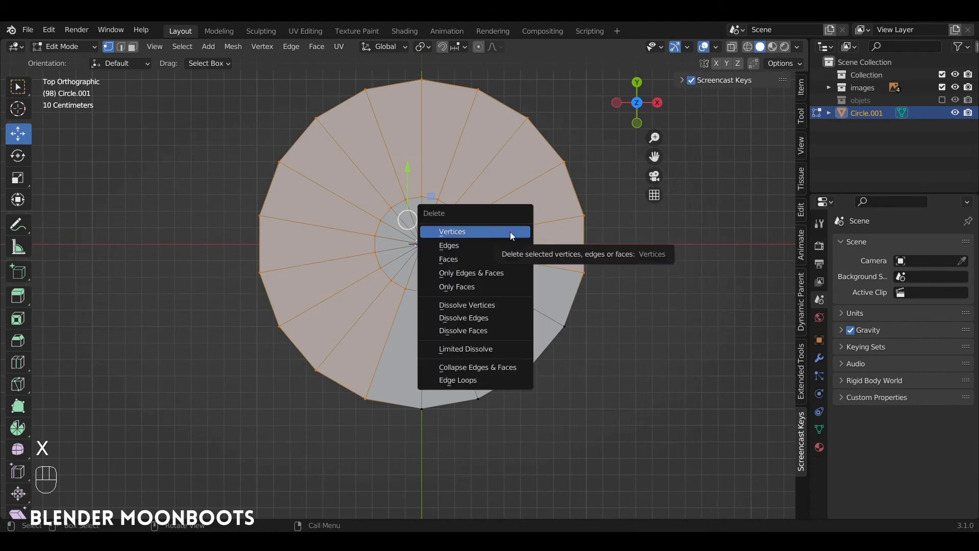
pyautogui.click(510, 231)
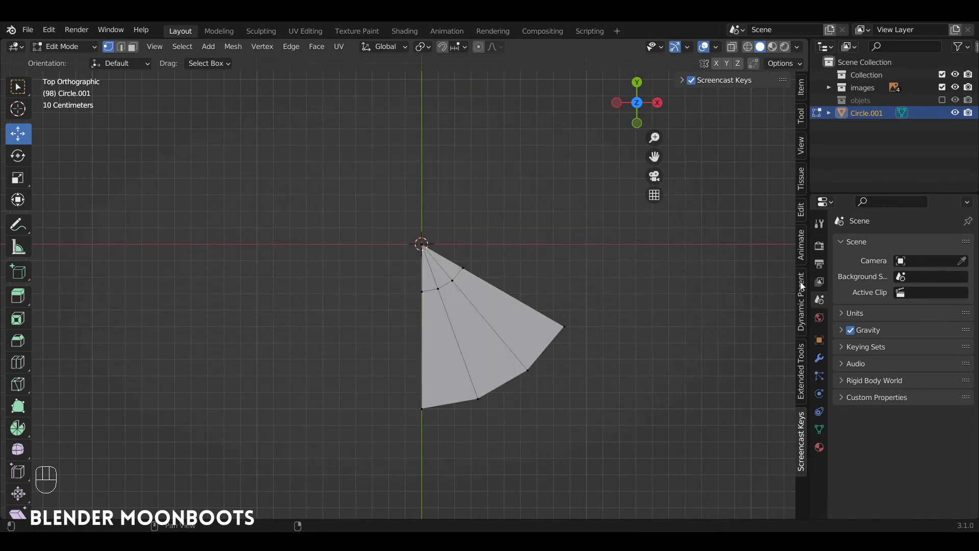
# Add a Mirror modifier on the X axis to the wedge and enable Clipping.
pyautogui.click(819, 358)
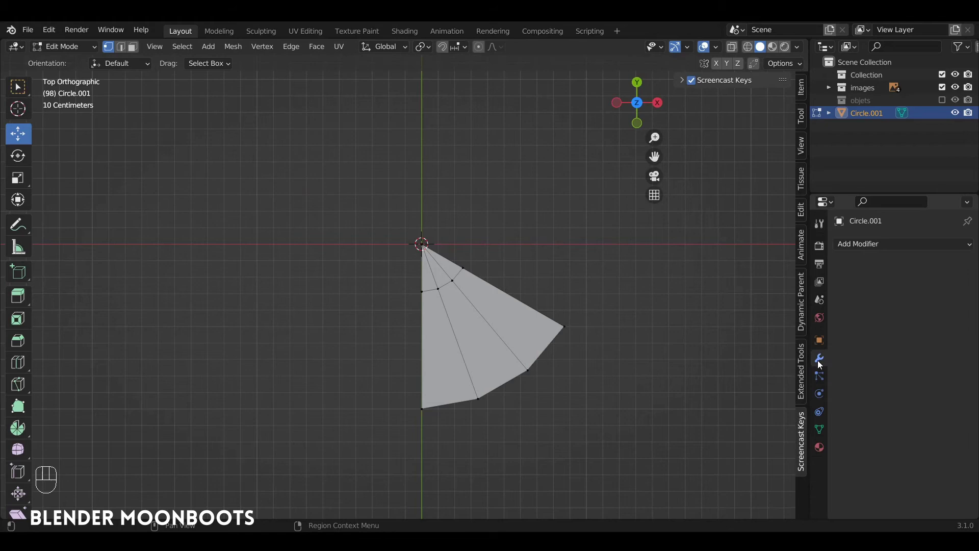
pyautogui.click(866, 244)
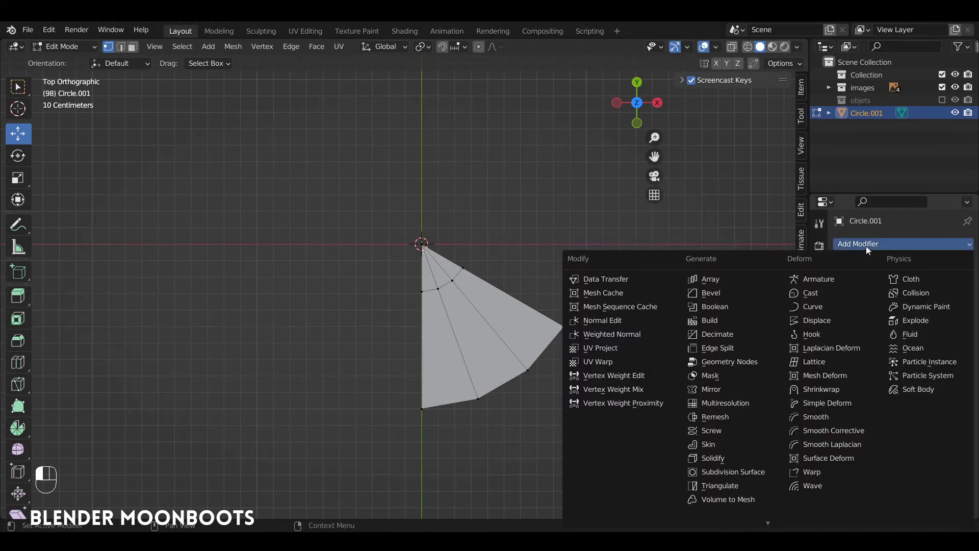
pyautogui.click(716, 388)
pyautogui.keyDown('alt'); pyautogui.moveTo(544, 260); pyautogui.dragTo(354, 253); pyautogui.keyUp('alt')
pyautogui.keyDown('alt'); pyautogui.moveTo(507, 243); pyautogui.dragTo(597, 244); pyautogui.keyUp('alt')
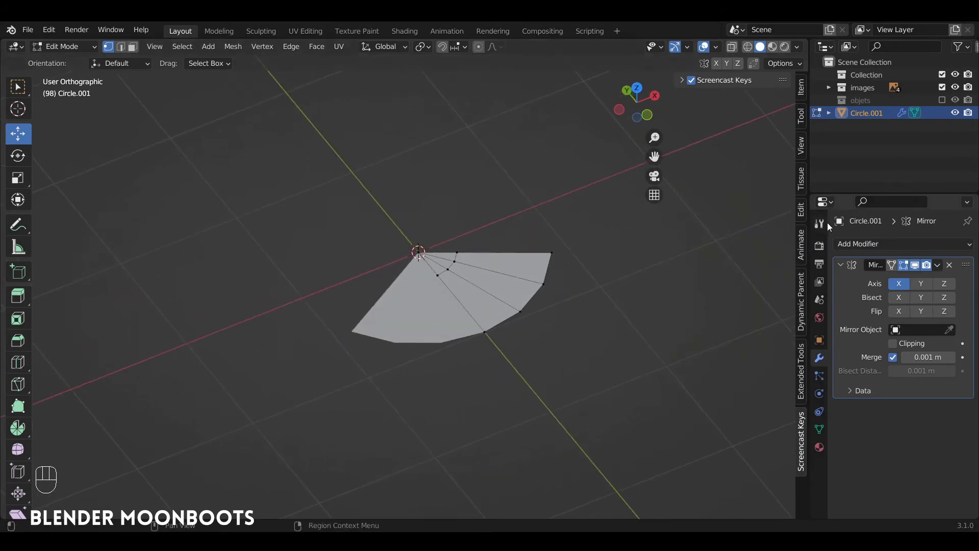
pyautogui.click(893, 343)
# Try to move the wedge's outer vertex off the mirror axis along X to test the clipping.
pyautogui.keyDown('alt'); pyautogui.keyDown('shift'); pyautogui.moveTo(462, 295); pyautogui.dragTo(442, 275); pyautogui.keyUp('shift'); pyautogui.keyUp('alt')
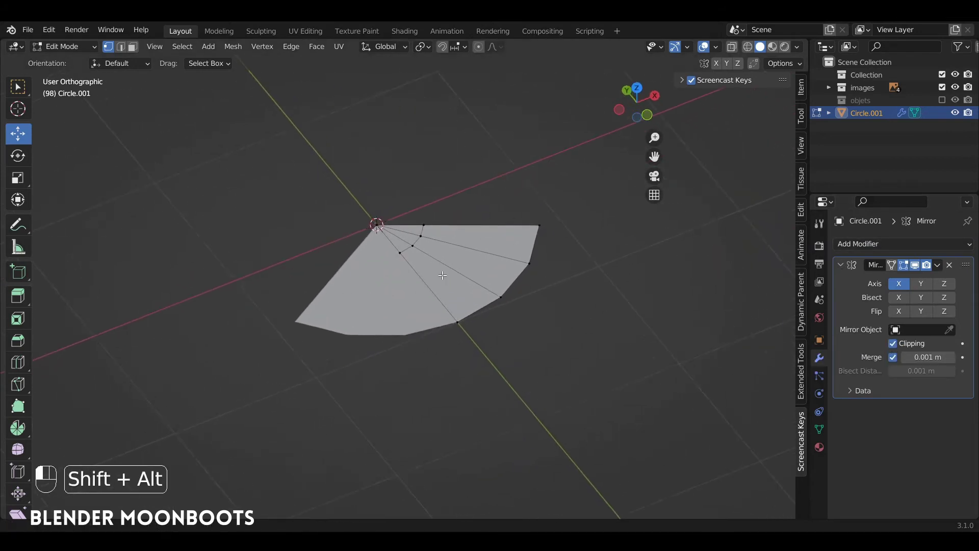
pyautogui.scroll(2, 442, 275)
pyautogui.click(474, 332)
pyautogui.moveTo(515, 318); pyautogui.dragTo(501, 322)
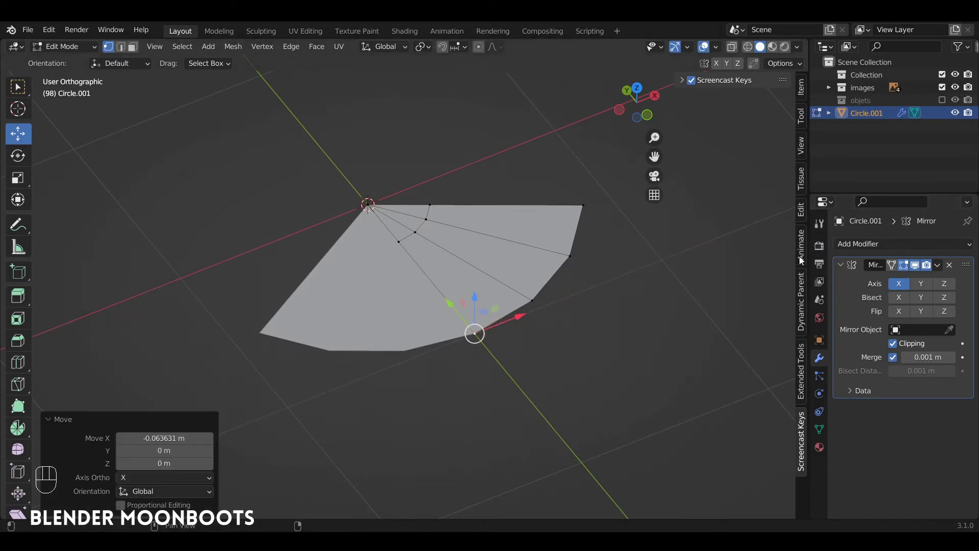
# Collapse the Mirror settings and add an Array modifier with a count of 3.
pyautogui.click(839, 265)
pyautogui.click(841, 244)
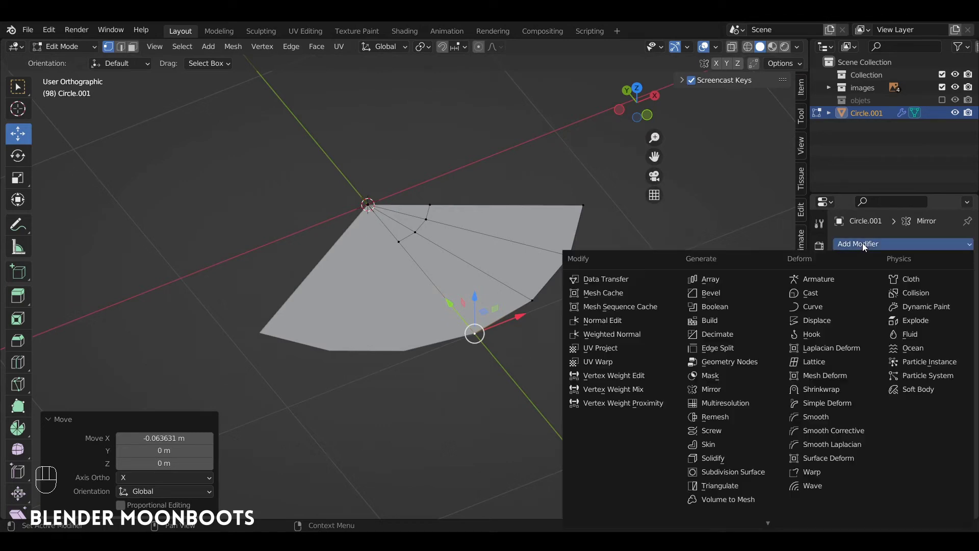
pyautogui.click(708, 279)
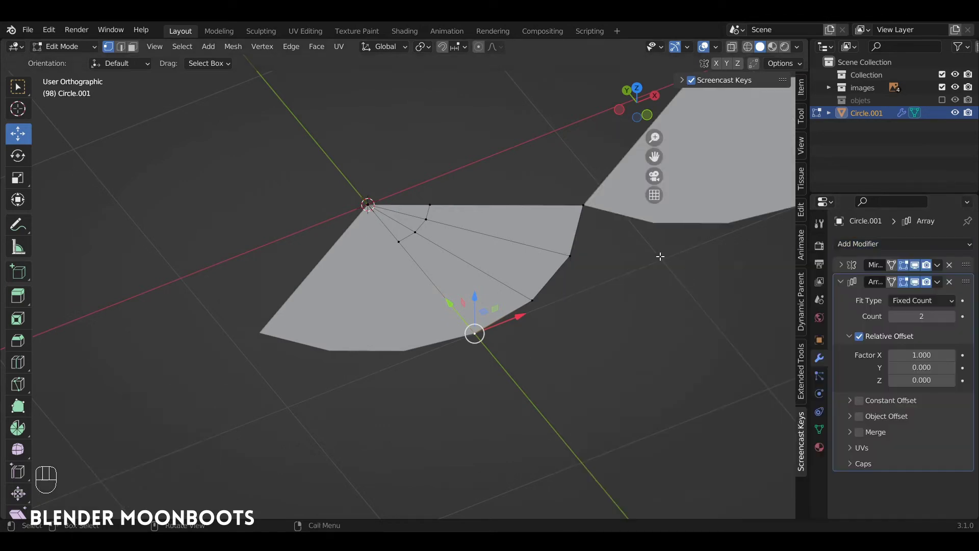
pyautogui.scroll(-5, 518, 308)
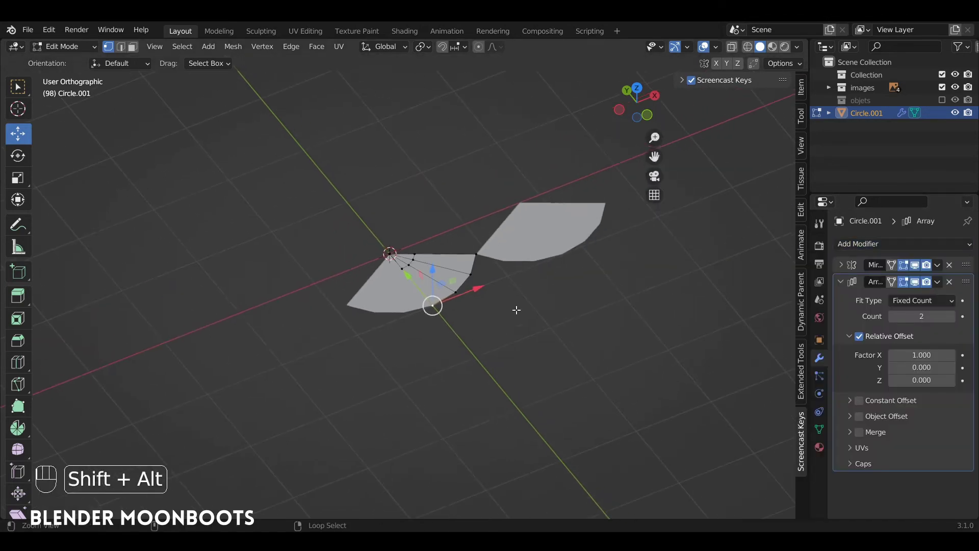
pyautogui.click(951, 316)
pyautogui.keyDown('ctrl'); pyautogui.keyDown('alt'); pyautogui.moveTo(650, 255); pyautogui.dragTo(583, 279, button='middle'); pyautogui.keyUp('alt'); pyautogui.keyUp('ctrl')
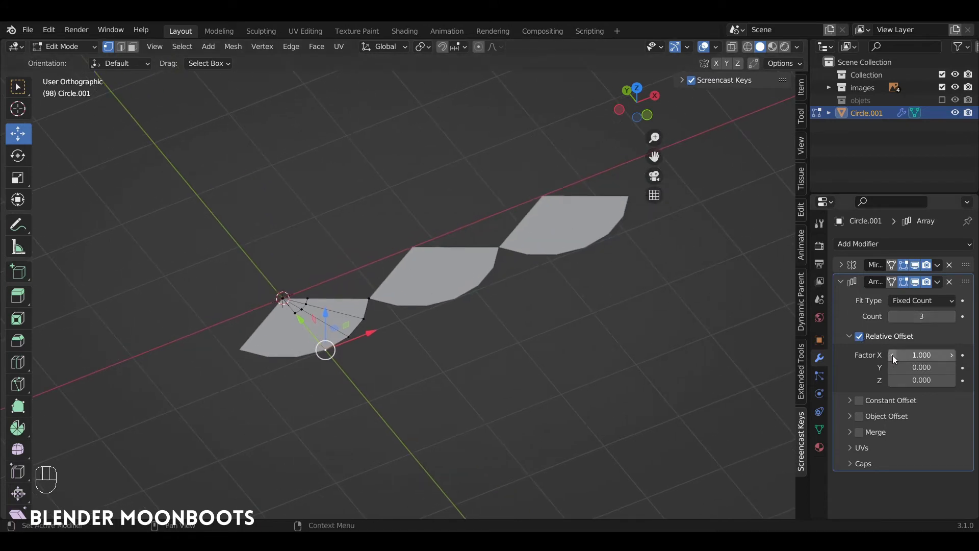
# Switch the array from Relative Offset to Object Offset, enable Merge, and expand the Object Offset settings.
pyautogui.moveTo(892, 355)
pyautogui.mouseDown()
pyautogui.moveTo(914, 353)
pyautogui.moveTo(904, 355)
pyautogui.mouseUp()
pyautogui.click(868, 336)
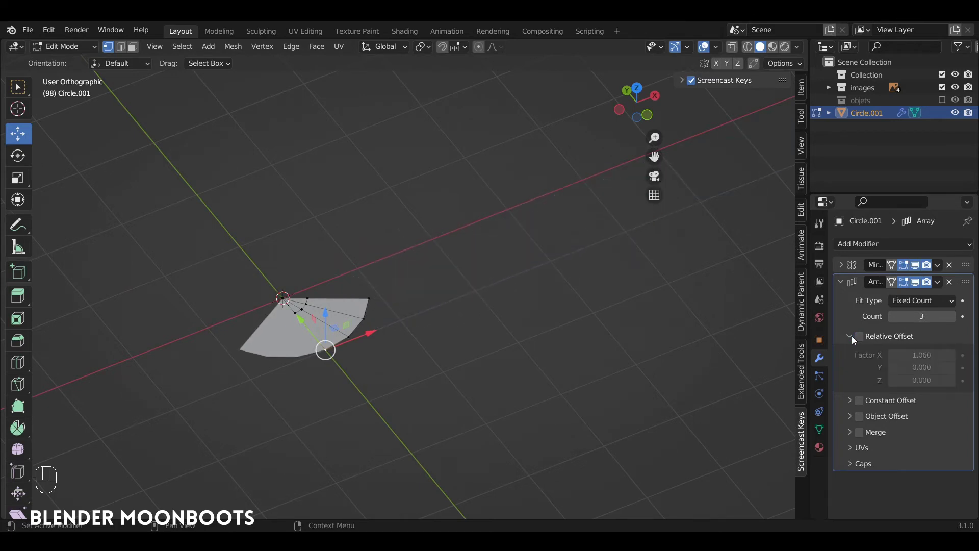
pyautogui.click(850, 336)
pyautogui.click(860, 367)
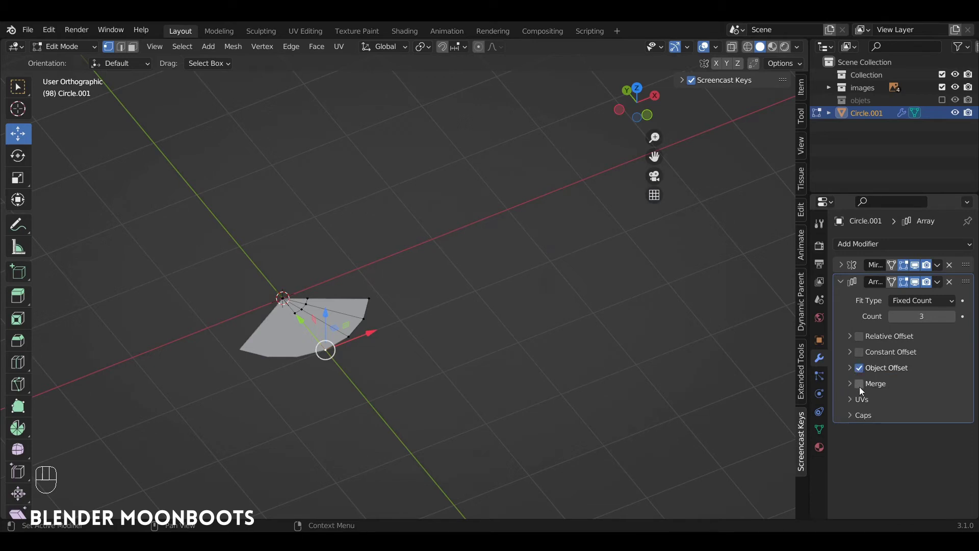
pyautogui.click(859, 384)
pyautogui.keyDown('ctrl'); pyautogui.keyDown('alt'); pyautogui.moveTo(560, 306); pyautogui.dragTo(576, 236); pyautogui.keyUp('alt'); pyautogui.keyUp('ctrl')
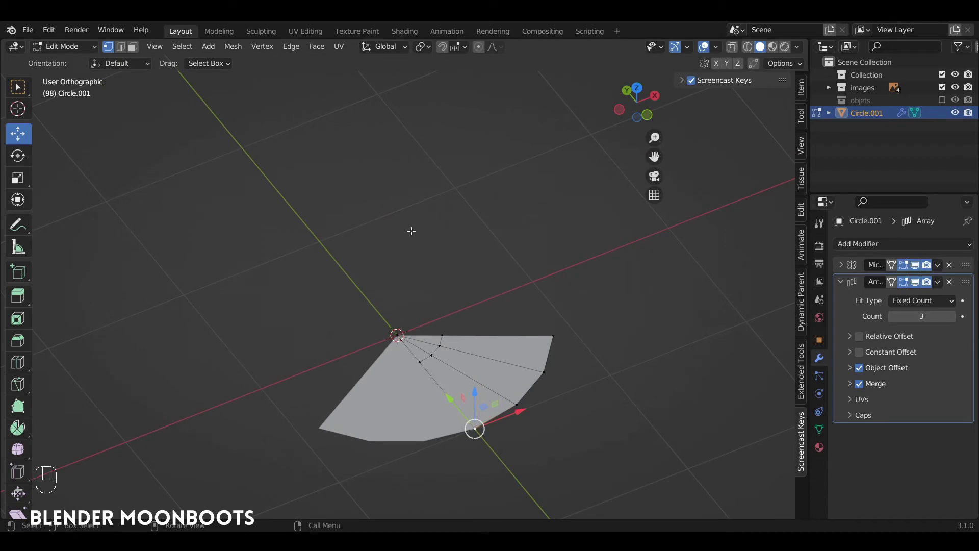
pyautogui.keyDown('ctrl'); pyautogui.keyDown('alt'); pyautogui.moveTo(473, 281); pyautogui.dragTo(464, 234); pyautogui.keyUp('alt'); pyautogui.keyUp('ctrl')
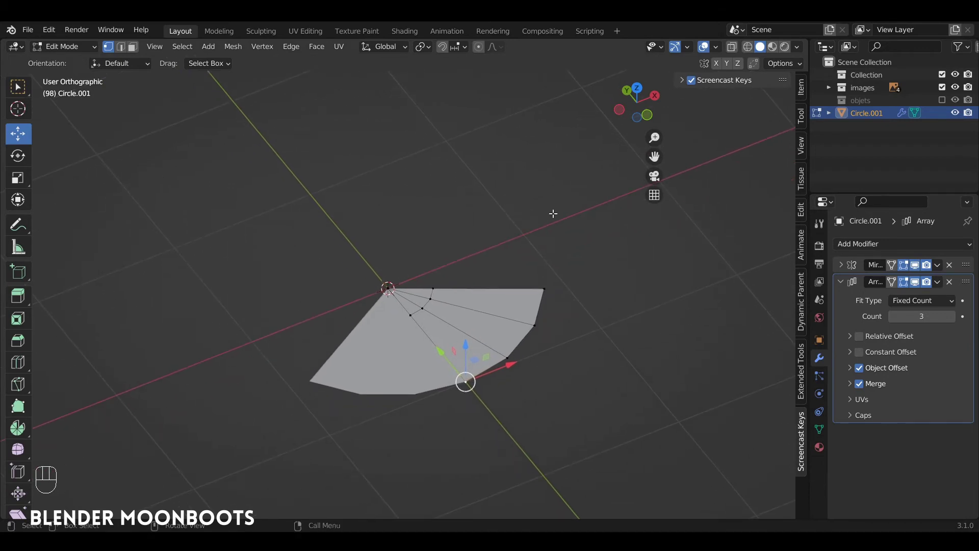
pyautogui.click(849, 367)
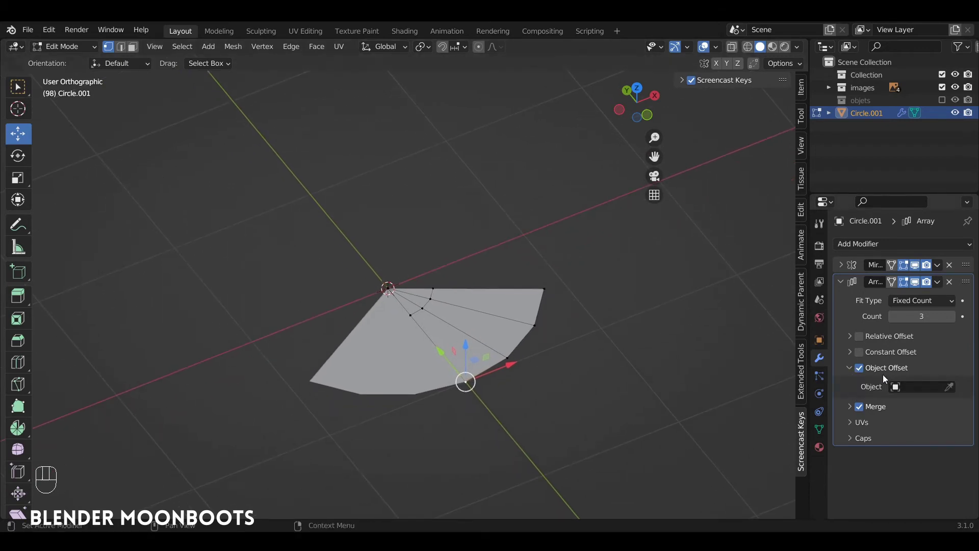
# Return to Object Mode, add a sphere empty at the origin, reduce its display size, and reselect the wedge.
pyautogui.press('Tab')
pyautogui.keyDown('alt'); pyautogui.keyDown('shift'); pyautogui.moveTo(445, 256); pyautogui.dragTo(466, 237); pyautogui.keyUp('shift'); pyautogui.keyUp('alt')
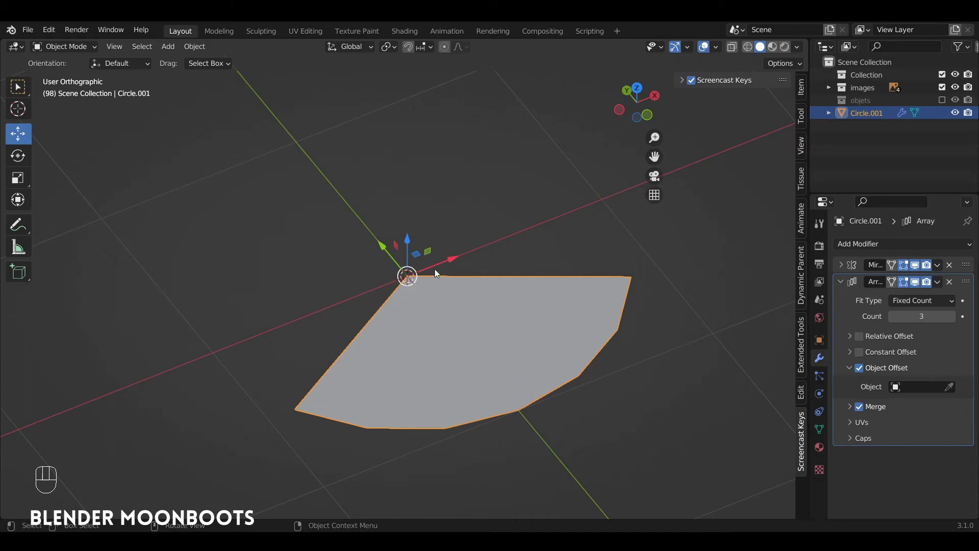
pyautogui.hotkey('shift', 'a')
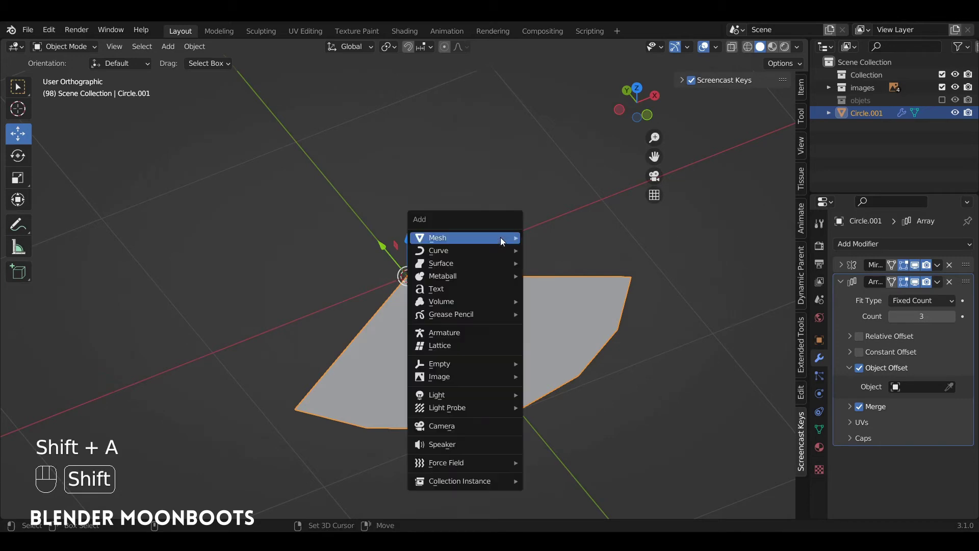
pyautogui.moveTo(430, 364)
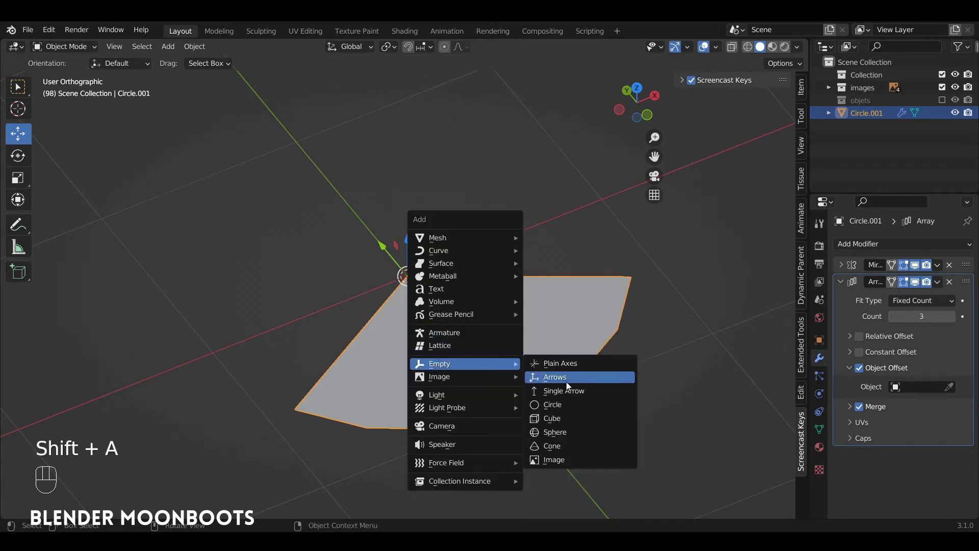
pyautogui.click(565, 434)
pyautogui.click(819, 394)
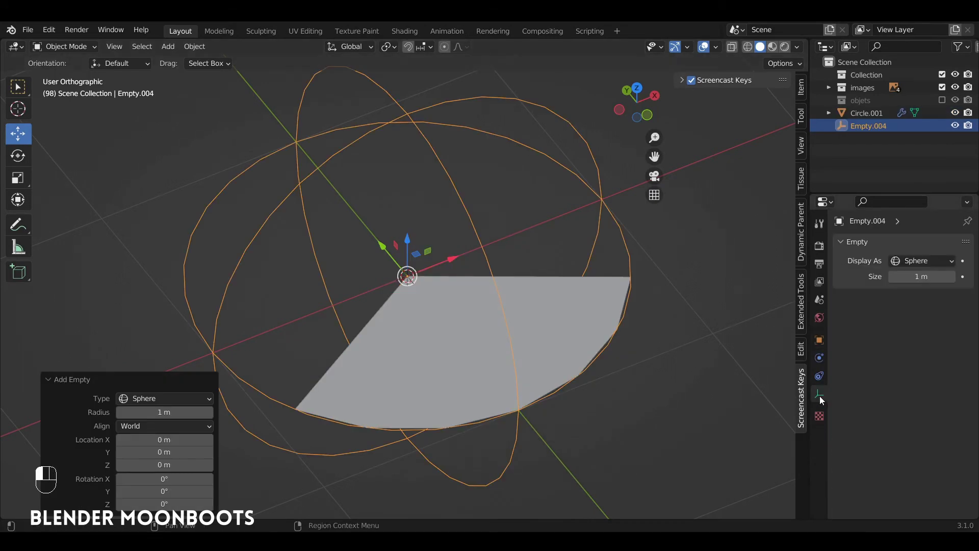
pyautogui.moveTo(921, 276); pyautogui.dragTo(708, 277)
pyautogui.click(586, 283)
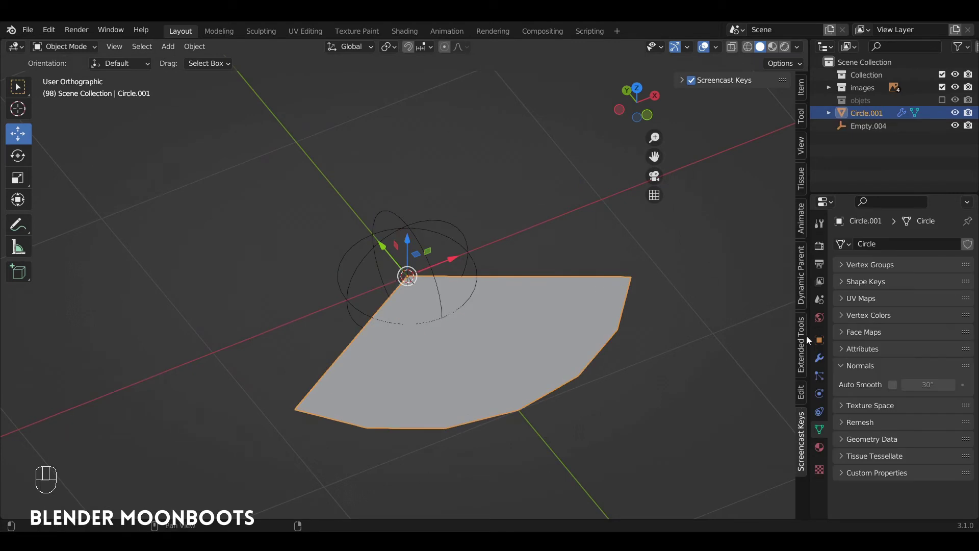
# Assign the sphere empty as the Object Offset target of the wedge's Array modifier.
pyautogui.click(818, 360)
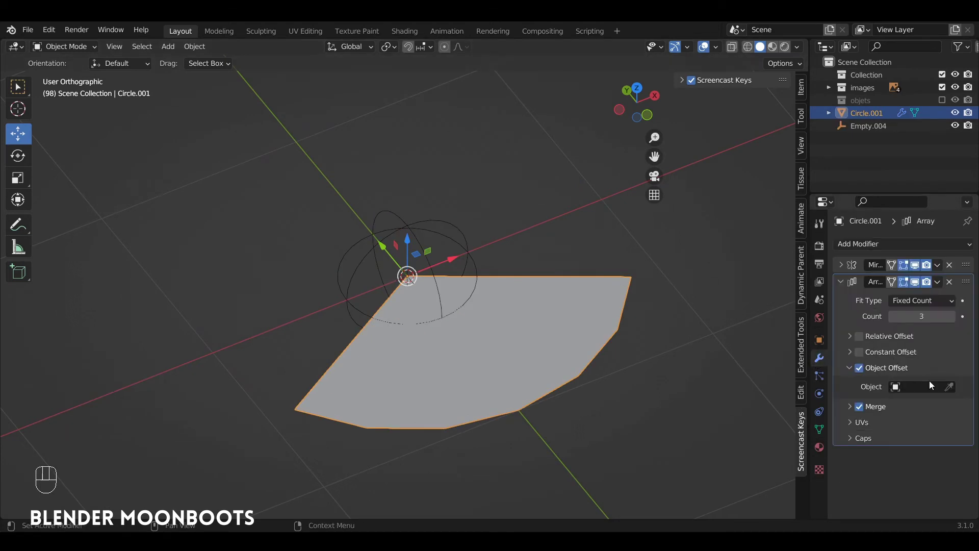
pyautogui.click(950, 388)
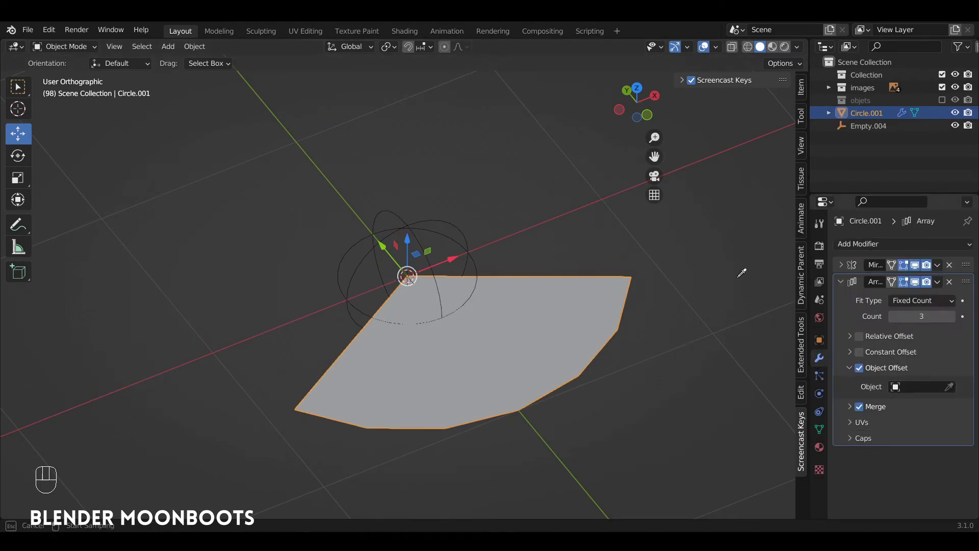
pyautogui.click(408, 222)
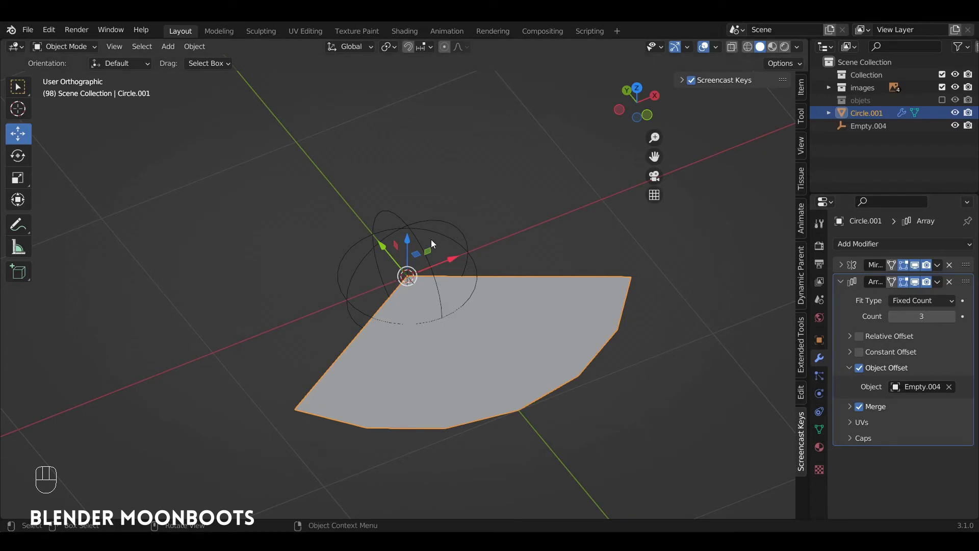
# Rotate the sphere empty 120° about the global Z axis to spread the array copies into a full disc.
pyautogui.click(412, 234)
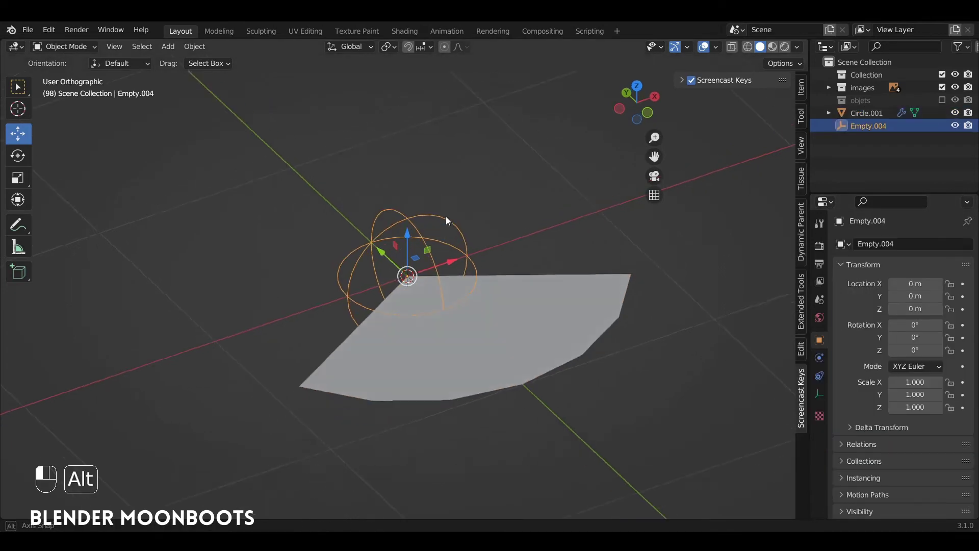
pyautogui.press('r')
pyautogui.press('z')
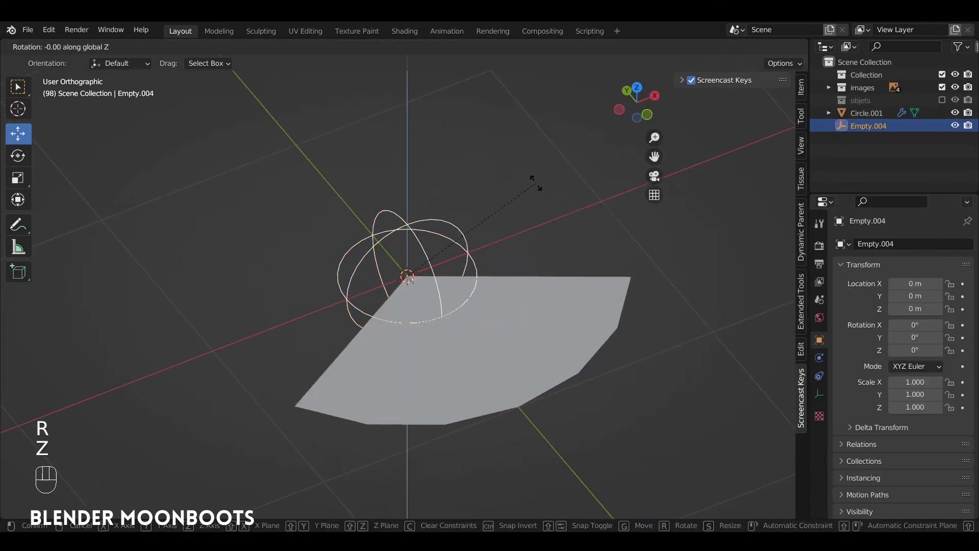
pyautogui.press('KP_1')
pyautogui.press('KP_2')
pyautogui.press('KP_0')
pyautogui.press('Return')
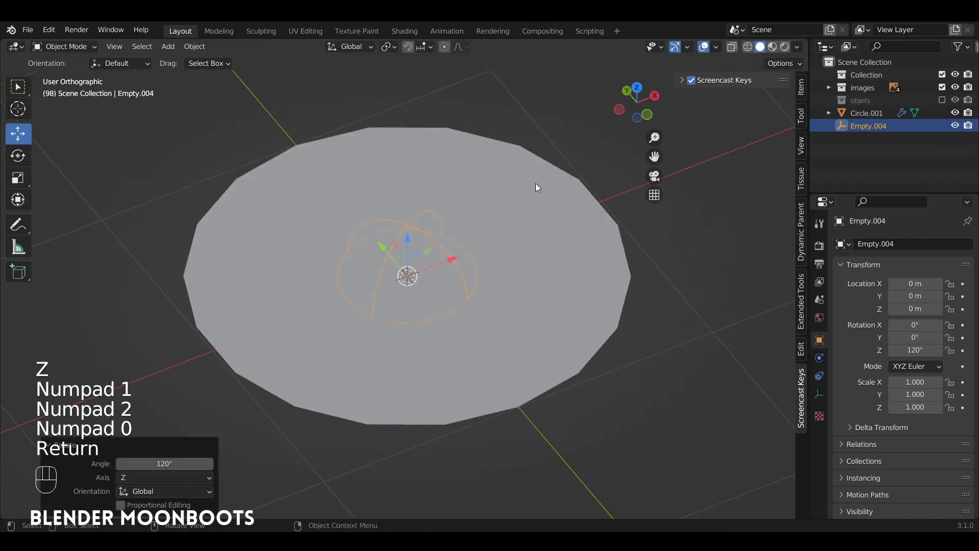
pyautogui.keyDown('alt'); pyautogui.moveTo(535, 182); pyautogui.dragTo(541, 209, button='middle'); pyautogui.keyUp('alt')
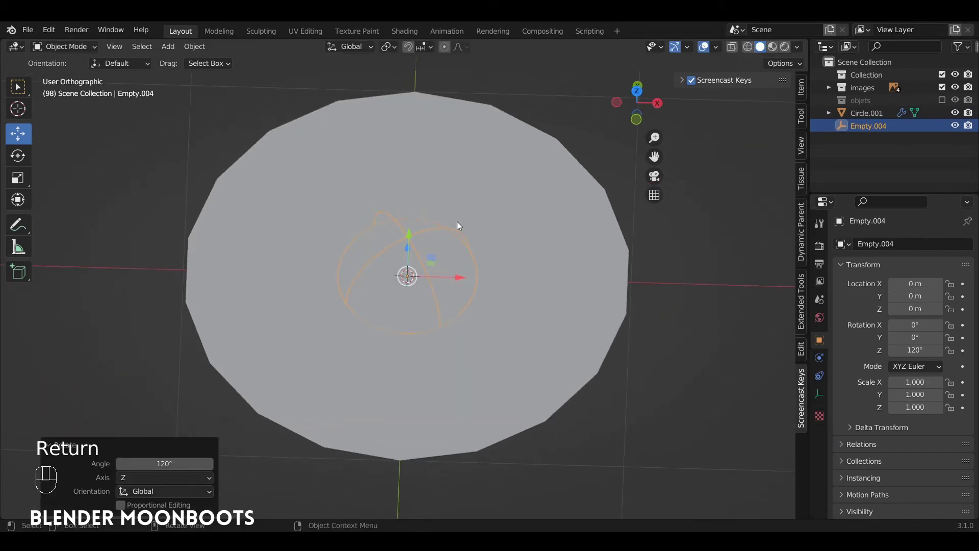
pyautogui.keyDown('alt'); pyautogui.moveTo(457, 221); pyautogui.dragTo(414, 195, button='middle'); pyautogui.keyUp('alt')
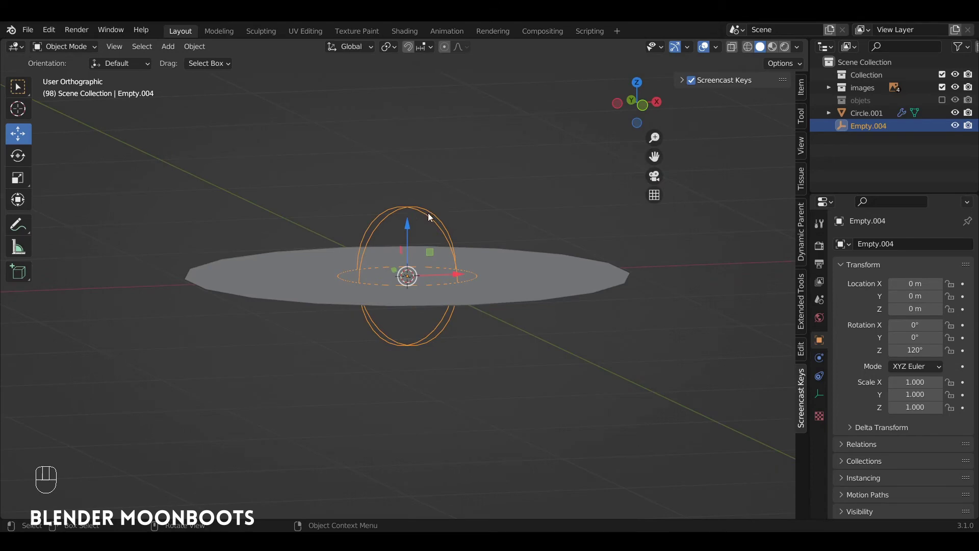
# Hide the empty, then open the disc mesh in Edit Mode from the top view.
pyautogui.press('h')
pyautogui.click(476, 251)
pyautogui.press('KP_7')
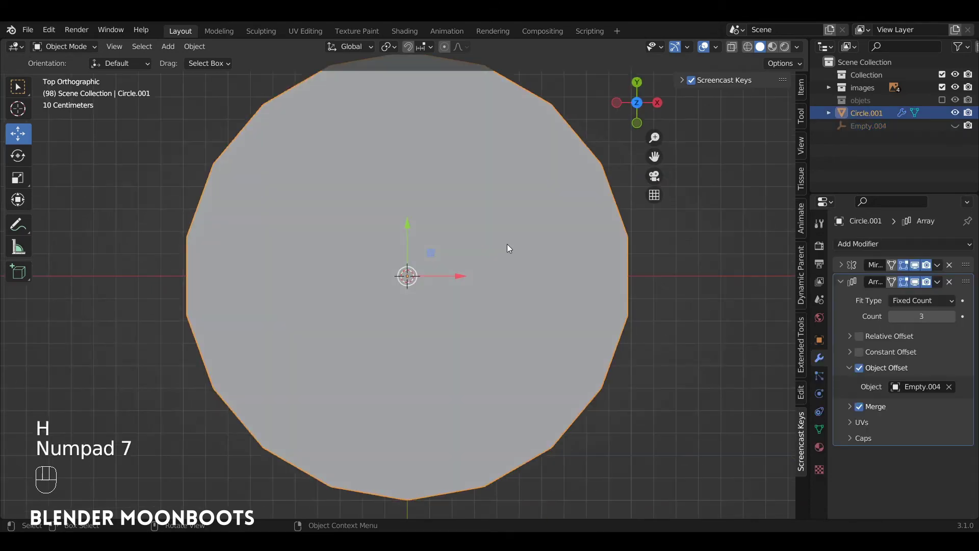
pyautogui.press('Tab')
pyautogui.keyDown('ctrl'); pyautogui.keyDown('alt'); pyautogui.moveTo(507, 248); pyautogui.dragTo(483, 306, button='middle'); pyautogui.keyUp('alt'); pyautogui.keyUp('ctrl')
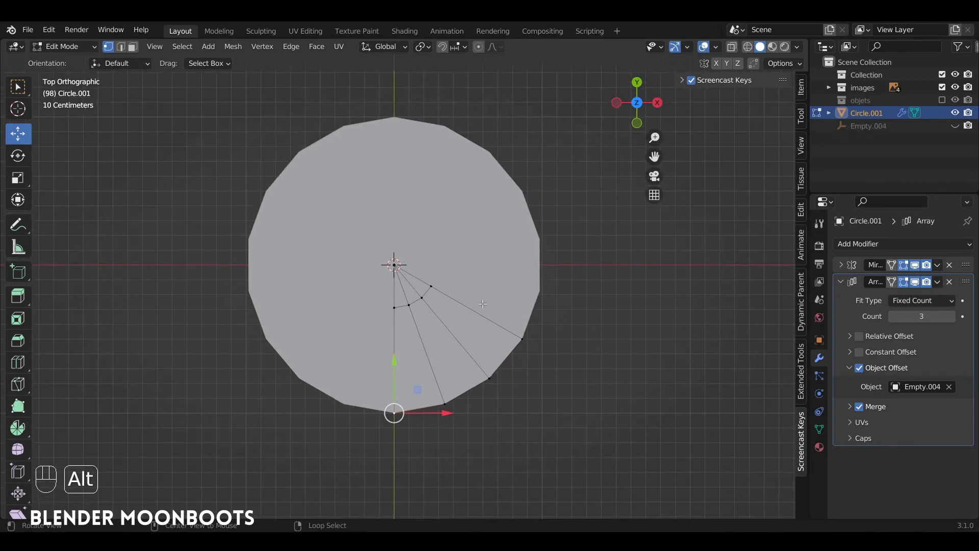
# Add two evenly spaced loop cuts across the wedge's outer ring without sliding them.
pyautogui.scroll(2, 488, 263)
pyautogui.keyDown('ctrl'); pyautogui.keyDown('alt'); pyautogui.moveTo(488, 263); pyautogui.dragTo(395, 335, button='middle'); pyautogui.keyUp('alt'); pyautogui.keyUp('ctrl')
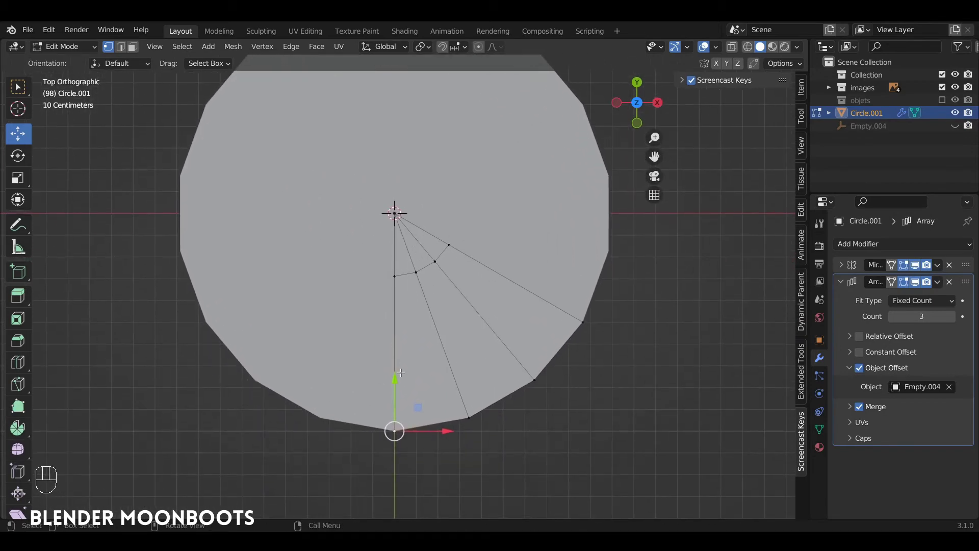
pyautogui.press('ctrl')
pyautogui.hotkey('ctrl', 'r')
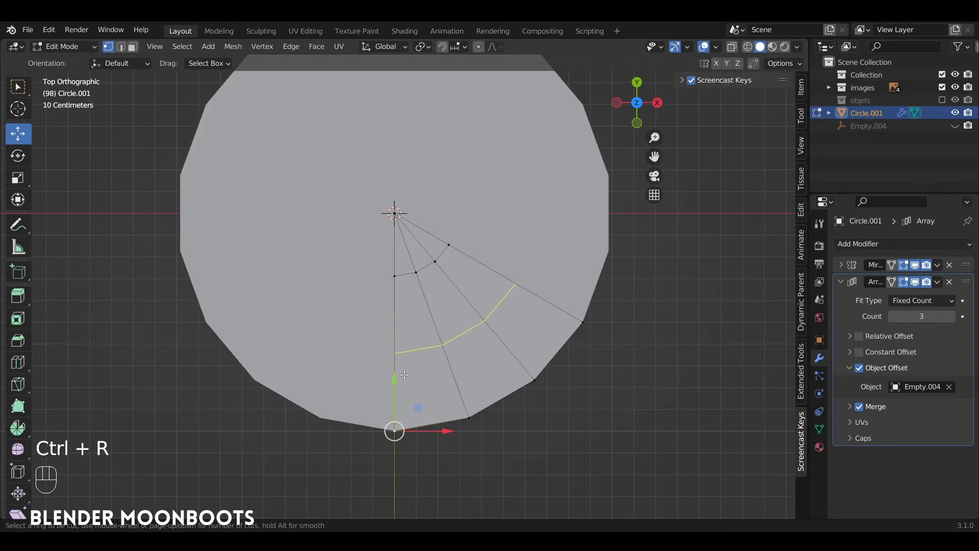
pyautogui.scroll(1, 403, 374)
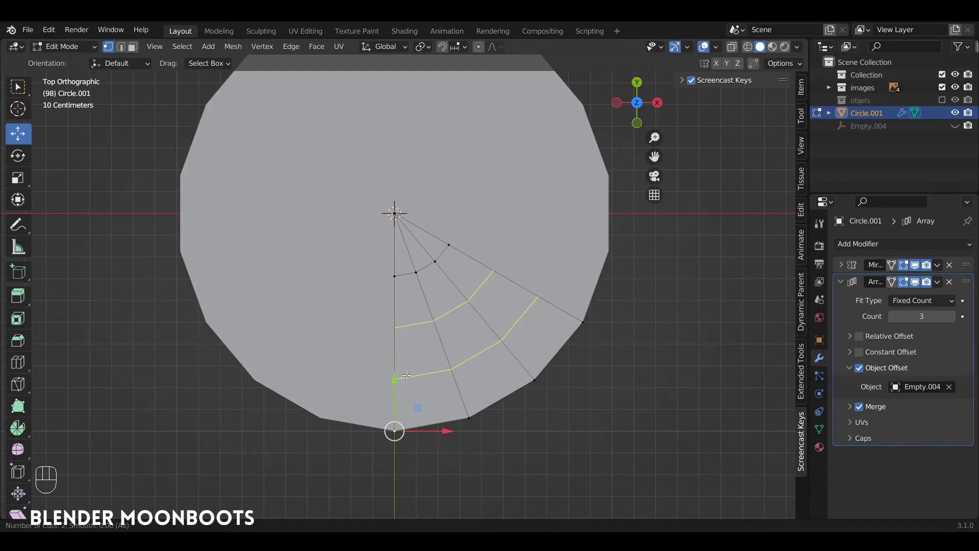
pyautogui.click(403, 376)
pyautogui.rightClick(399, 375)
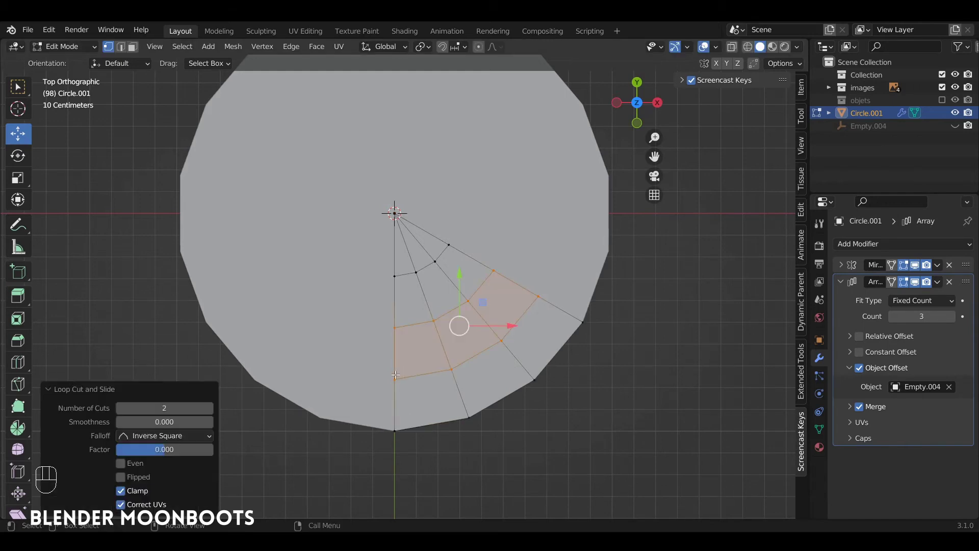
# Edge-slide the outer new loop close to the rim, and the inner new loop slightly outward.
pyautogui.keyDown('alt'); pyautogui.rightClick(411, 373); pyautogui.keyUp('alt')
pyautogui.press('g')
pyautogui.press('g')
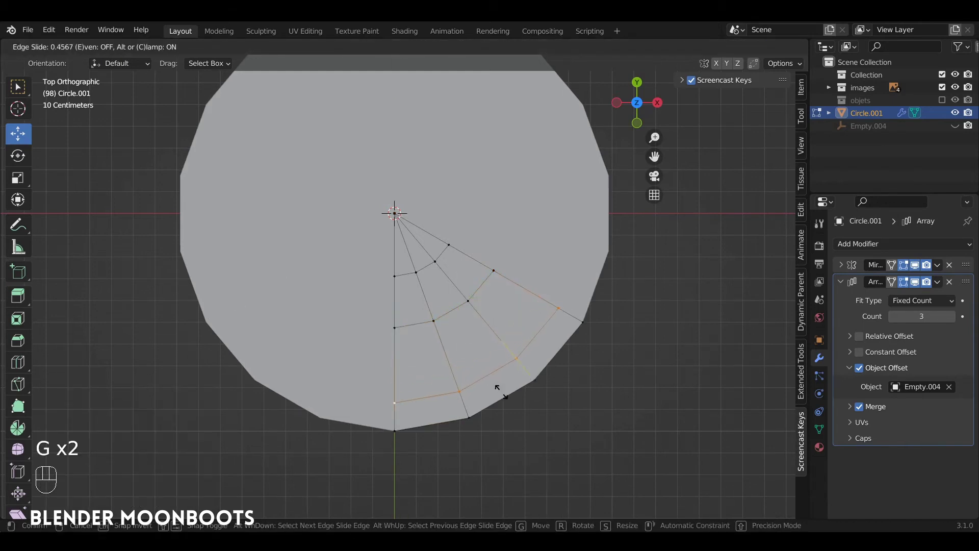
pyautogui.click(504, 399)
pyautogui.keyDown('alt'); pyautogui.click(485, 326); pyautogui.keyUp('alt')
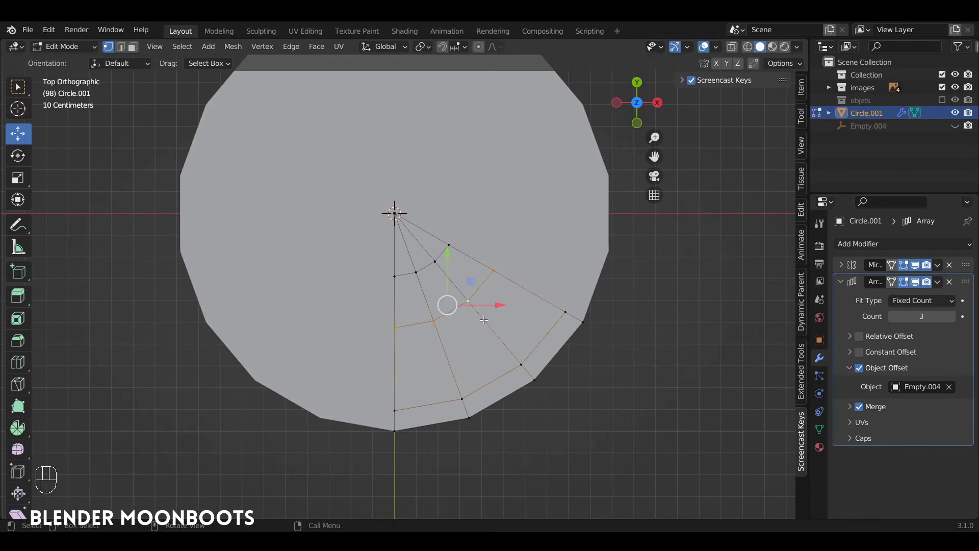
pyautogui.press('g')
pyautogui.press('g')
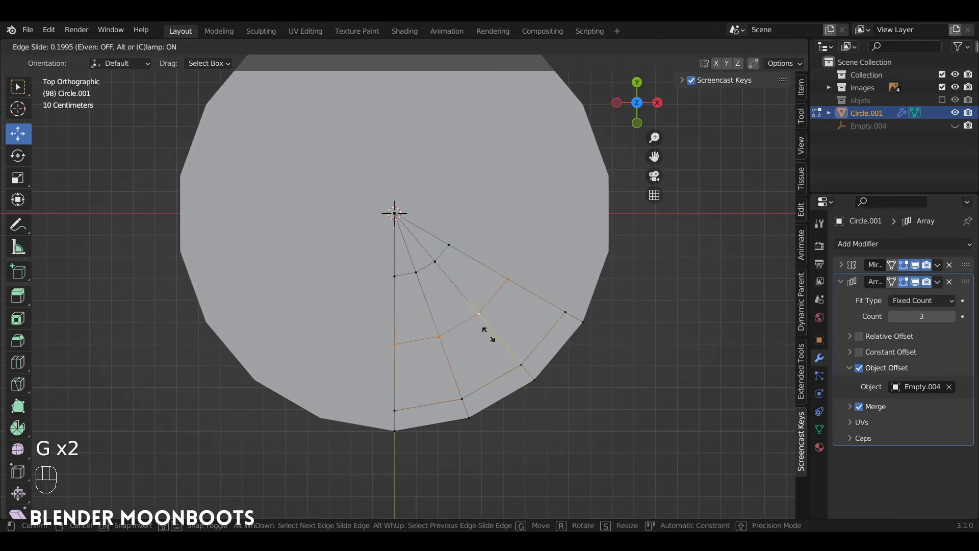
pyautogui.click(487, 334)
# Delete the two middle-loop vertices nearest the mirror axis to open a gap between hub and rim.
pyautogui.click(439, 336)
pyautogui.keyDown('shift'); pyautogui.click(395, 344); pyautogui.keyUp('shift')
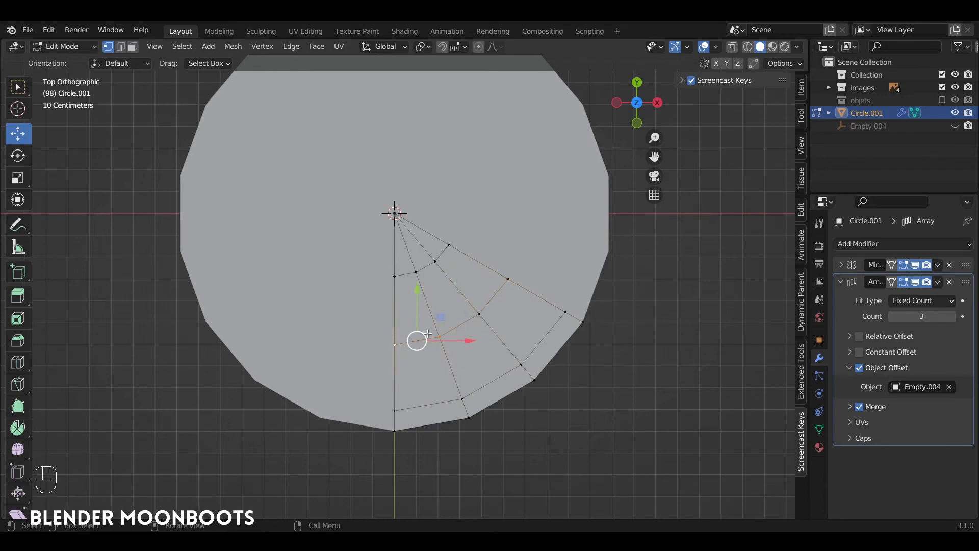
pyautogui.press('x')
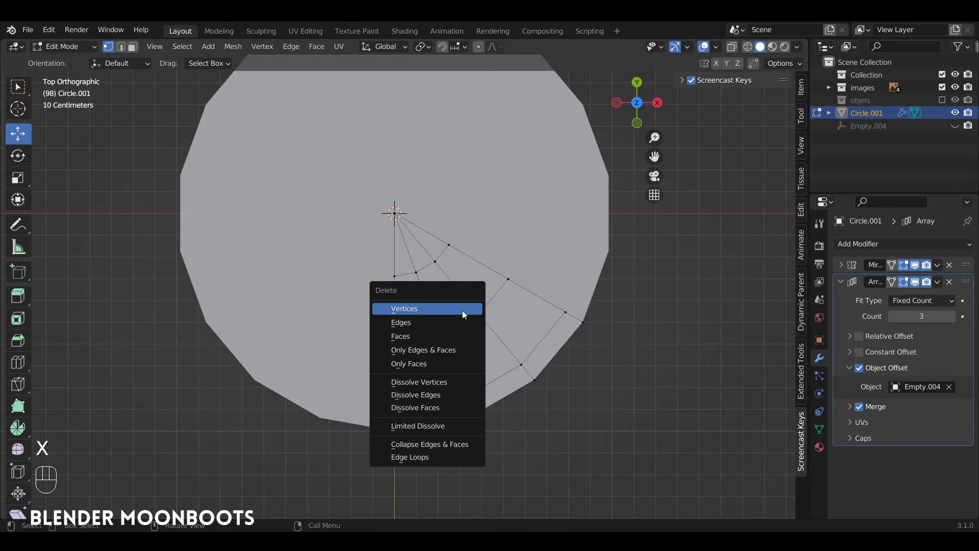
pyautogui.click(461, 311)
# Reshape the hub's edge along the opening, raising its vertex on the mirror axis about 0.03 m along Y.
pyautogui.keyDown('ctrl'); pyautogui.keyDown('alt'); pyautogui.moveTo(518, 244); pyautogui.dragTo(554, 290); pyautogui.keyUp('alt'); pyautogui.keyUp('ctrl')
pyautogui.keyDown('ctrl'); pyautogui.keyDown('alt'); pyautogui.moveTo(554, 290); pyautogui.dragTo(554, 297); pyautogui.keyUp('alt'); pyautogui.keyUp('ctrl')
pyautogui.click(501, 328)
pyautogui.moveTo(508, 324); pyautogui.dragTo(537, 331)
pyautogui.click(510, 291)
pyautogui.click(482, 301)
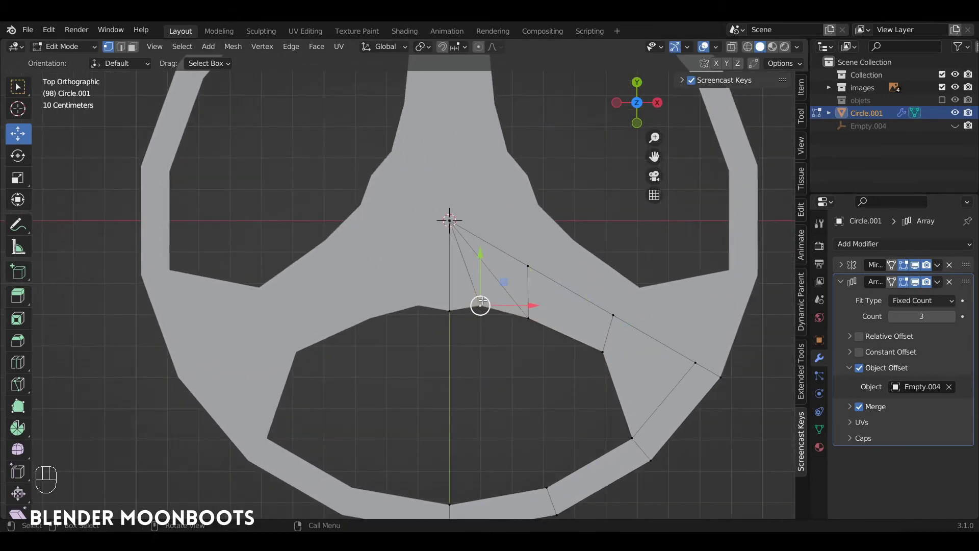
pyautogui.click(450, 308)
pyautogui.moveTo(451, 254); pyautogui.dragTo(451, 247)
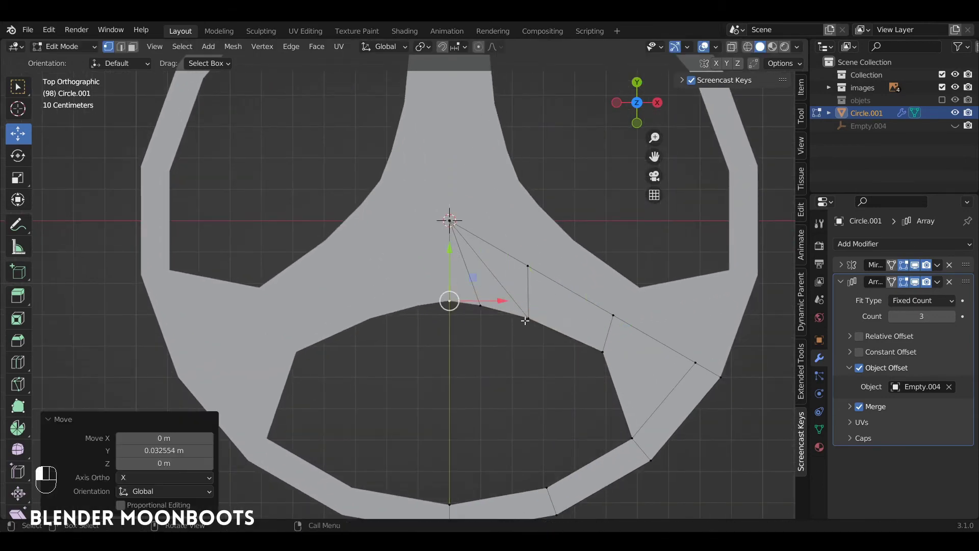
# Nudge the hub's outer corner vertex, and move the adjacent spoke vertex about -0.05 m in X and 0.036 m in Y.
pyautogui.moveTo(525, 320); pyautogui.dragTo(536, 312)
pyautogui.click(603, 351)
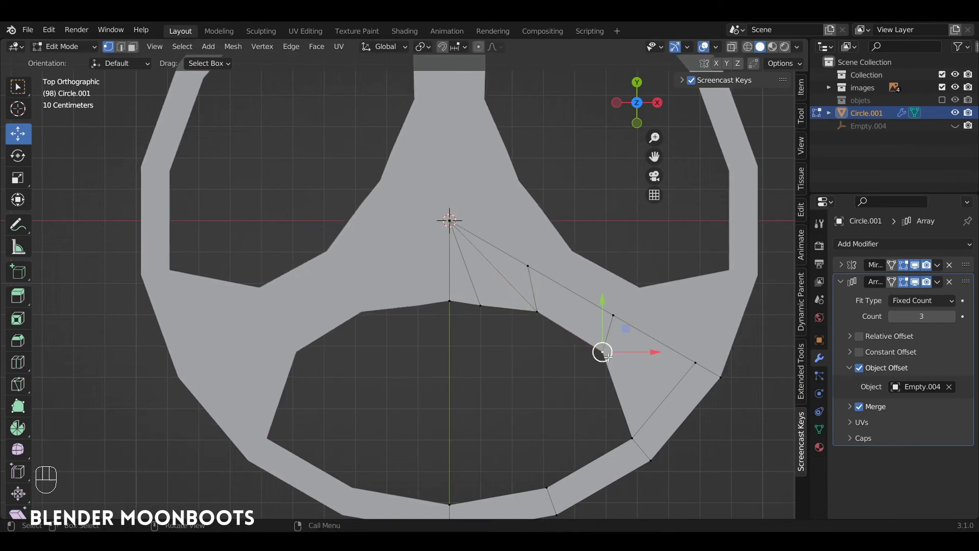
pyautogui.moveTo(607, 356); pyautogui.dragTo(590, 345)
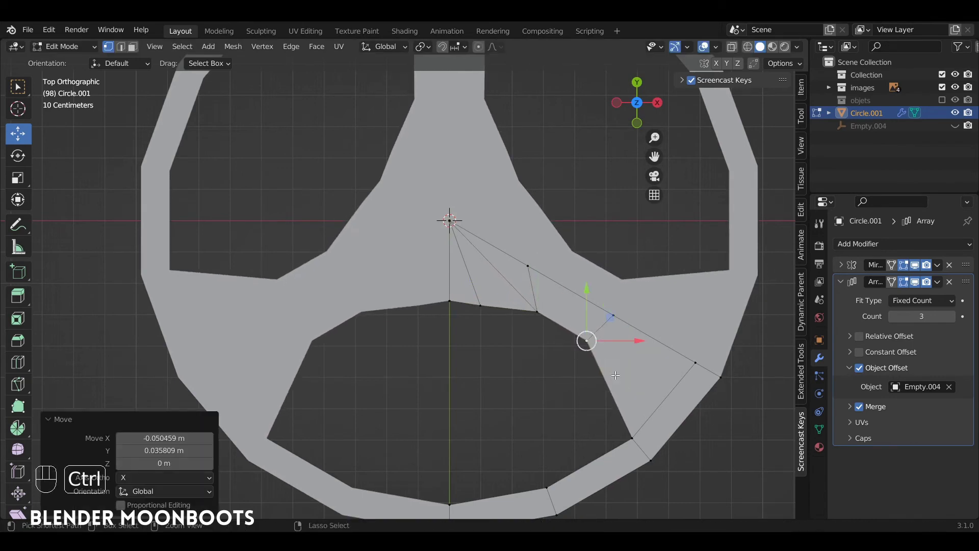
# Add a centred loop cut across the outer part of the spoke and move its opening-side vertex outward to round the corner.
pyautogui.hotkey('ctrl', 'r')
pyautogui.click(612, 394)
pyautogui.rightClick(605, 393)
pyautogui.click(606, 388)
pyautogui.moveTo(617, 386); pyautogui.dragTo(648, 380)
# Vertex-slide the new cut's centre-line vertex toward the rim, and the hub's centre-line vertex outward by a factor of about 0.406.
pyautogui.click(656, 340)
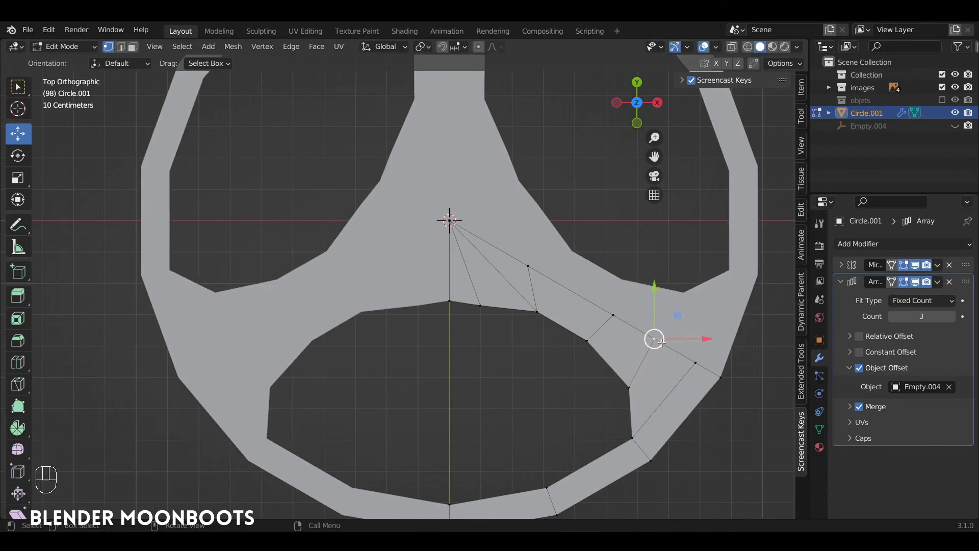
pyautogui.press('g')
pyautogui.press('g')
pyautogui.click(665, 344)
pyautogui.click(527, 263)
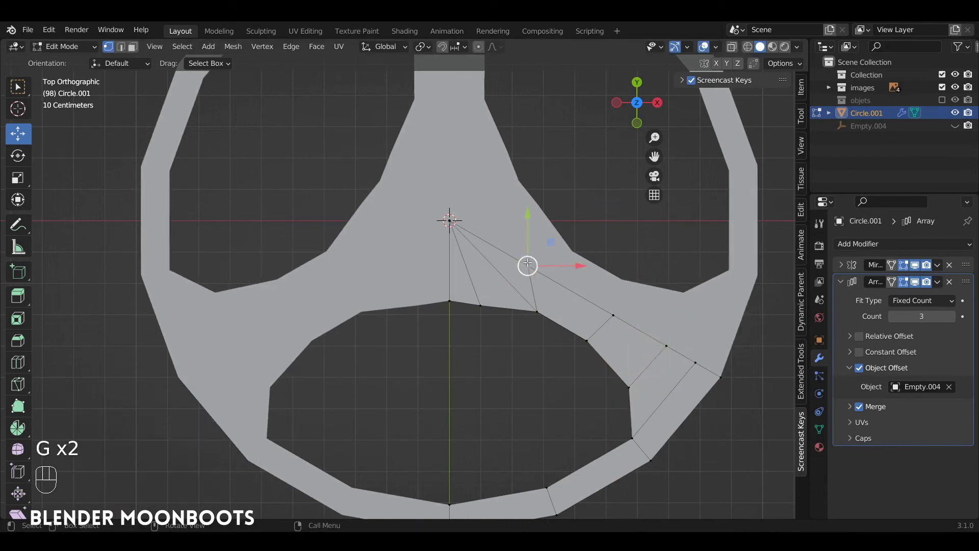
pyautogui.press('g')
pyautogui.press('g')
pyautogui.click(570, 288)
# Knife-cut an edge from the hub's opening vertex beside the mirror axis to the spoke's centre line.
pyautogui.keyDown('alt'); pyautogui.keyDown('shift'); pyautogui.moveTo(570, 288); pyautogui.dragTo(450, 313); pyautogui.keyUp('shift'); pyautogui.keyUp('alt')
pyautogui.press('k')
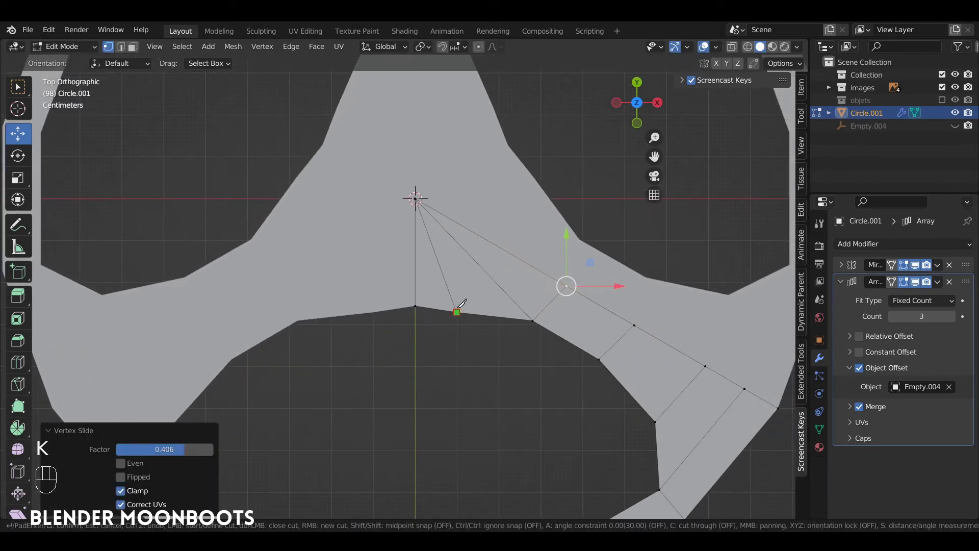
pyautogui.click(516, 250)
pyautogui.press('Return')
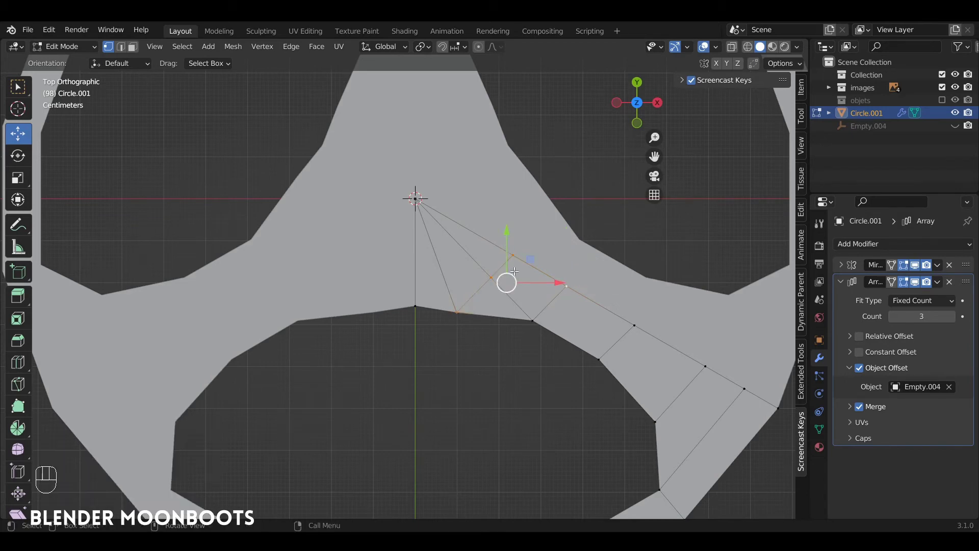
# Dissolve the diagonal hub edge running from the centre to the outer corner vertex.
pyautogui.press('2')
pyautogui.keyDown('shift'); pyautogui.click(477, 258); pyautogui.keyUp('shift')
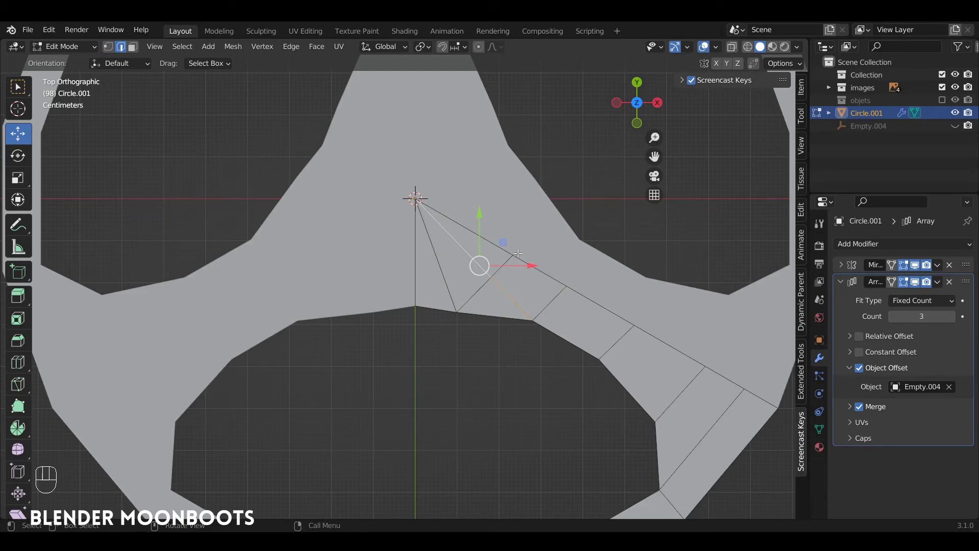
pyautogui.hotkey('ctrl', 'x')
pyautogui.moveTo(518, 253); pyautogui.dragTo(565, 315, button='middle')
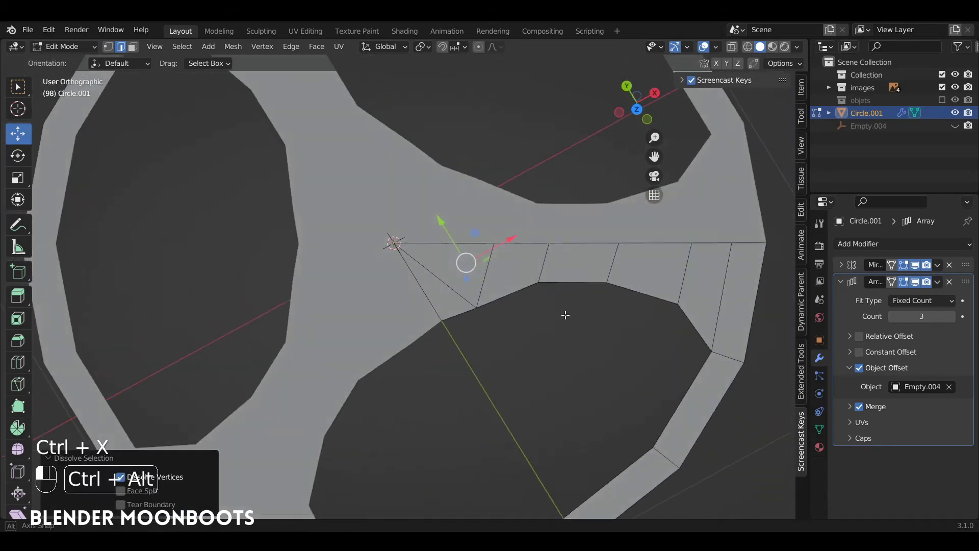
# Try dissolving the remaining inner hub edge from the centre to the opening, and undo it.
pyautogui.press('KP_7')
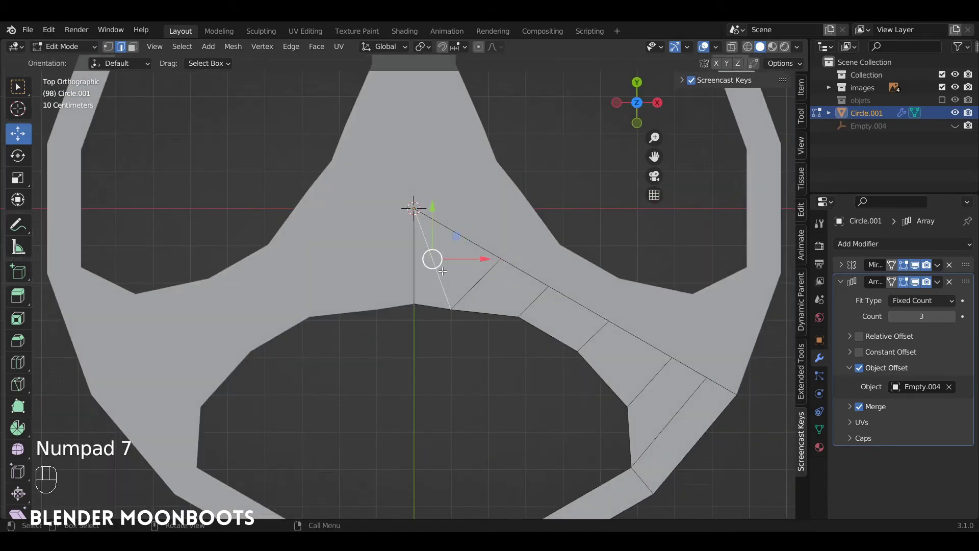
pyautogui.hotkey('ctrl', 'x')
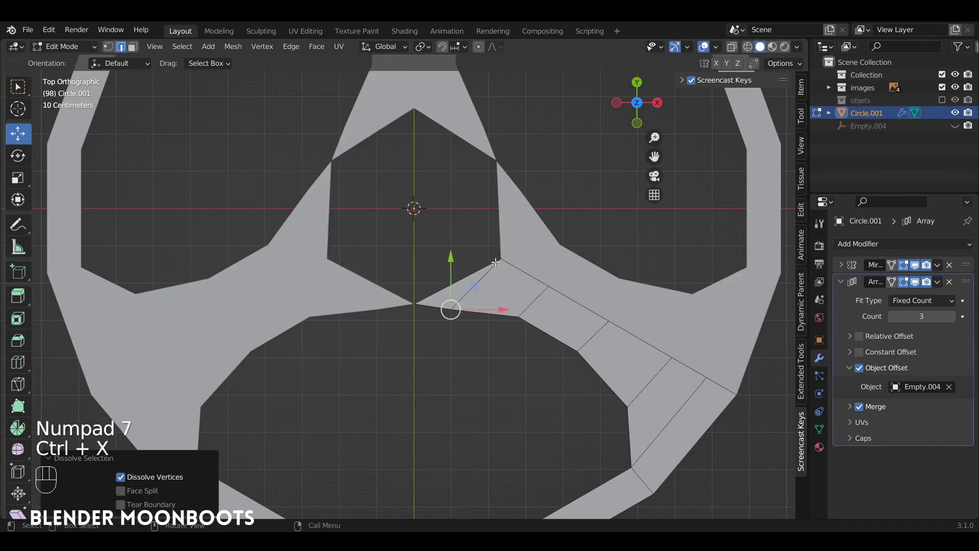
pyautogui.hotkey('ctrl', 'z')
pyautogui.scroll(3, 466, 246)
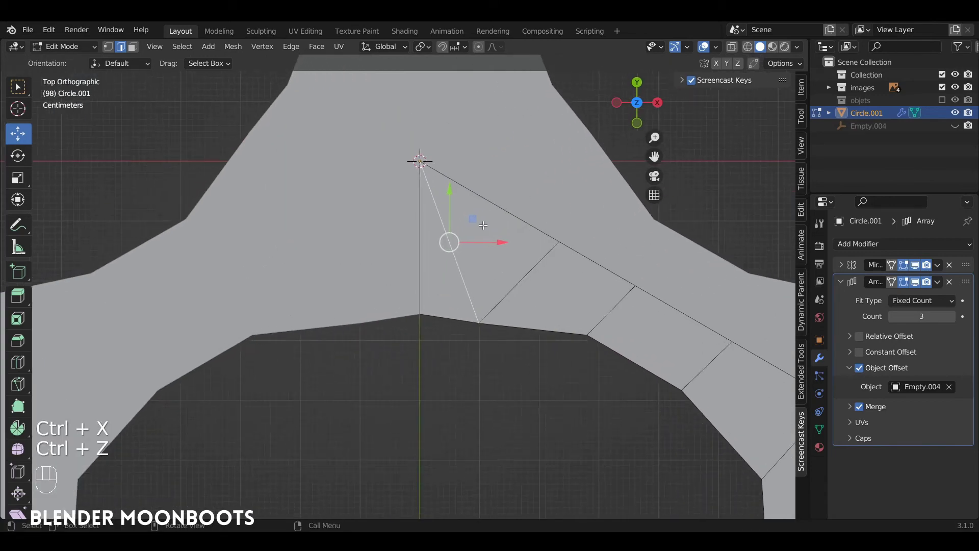
# Merge the two triangular hub faces next to the centre into a single face.
pyautogui.press('2')
pyautogui.press('3')
pyautogui.keyDown('shift'); pyautogui.click(467, 264); pyautogui.keyUp('shift')
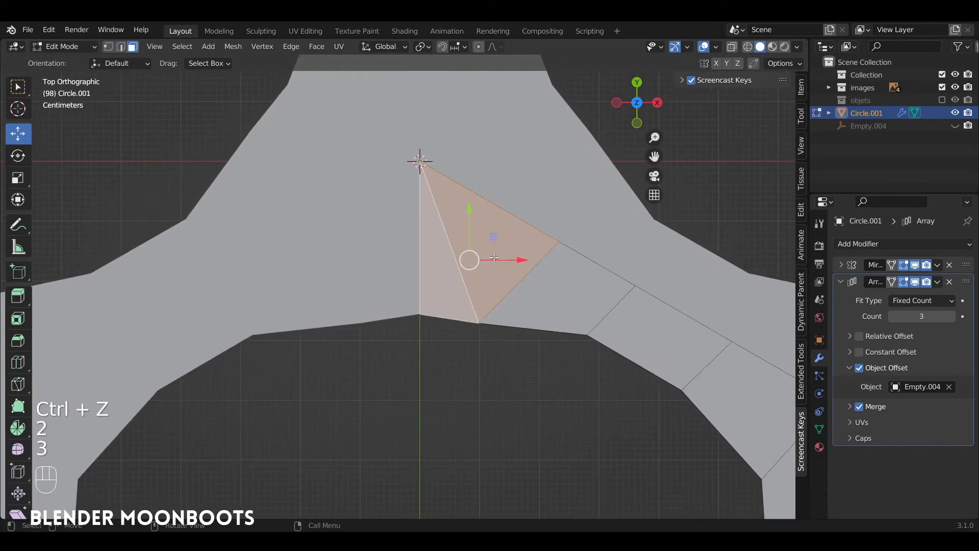
pyautogui.press('f')
pyautogui.keyDown('alt'); pyautogui.moveTo(494, 257); pyautogui.dragTo(528, 317); pyautogui.keyUp('alt')
# Vertex-slide the knife cut's vertex on the spoke's centre line toward the hub centre.
pyautogui.press('1')
pyautogui.click(488, 310)
pyautogui.hotkey('ctrl', 'z')
pyautogui.scroll(-3, 520, 340)
pyautogui.press('KP_7')
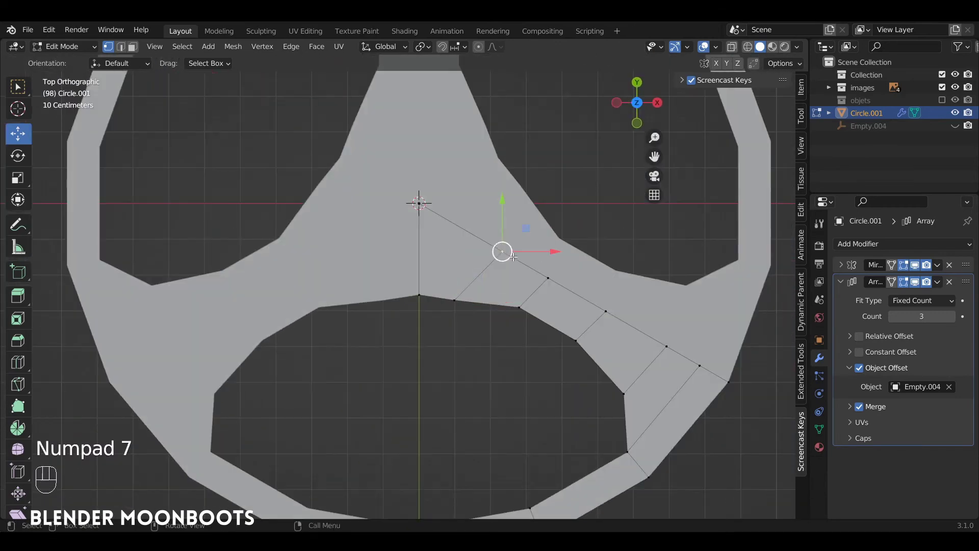
pyautogui.press('g')
pyautogui.press('g')
pyautogui.click(495, 241)
# Move the two vertices on the spoke side of the opening's curved corner outward to widen the opening's shape.
pyautogui.keyDown('alt'); pyautogui.keyDown('shift'); pyautogui.moveTo(537, 306); pyautogui.dragTo(543, 357); pyautogui.keyUp('shift'); pyautogui.keyUp('alt')
pyautogui.keyDown('alt'); pyautogui.keyDown('shift'); pyautogui.moveTo(542, 356); pyautogui.dragTo(555, 316); pyautogui.keyUp('shift'); pyautogui.keyUp('alt')
pyautogui.keyDown('ctrl'); pyautogui.keyDown('alt'); pyautogui.moveTo(555, 315); pyautogui.dragTo(556, 324); pyautogui.keyUp('alt'); pyautogui.keyUp('ctrl')
pyautogui.keyDown('alt'); pyautogui.click(557, 322); pyautogui.keyUp('alt')
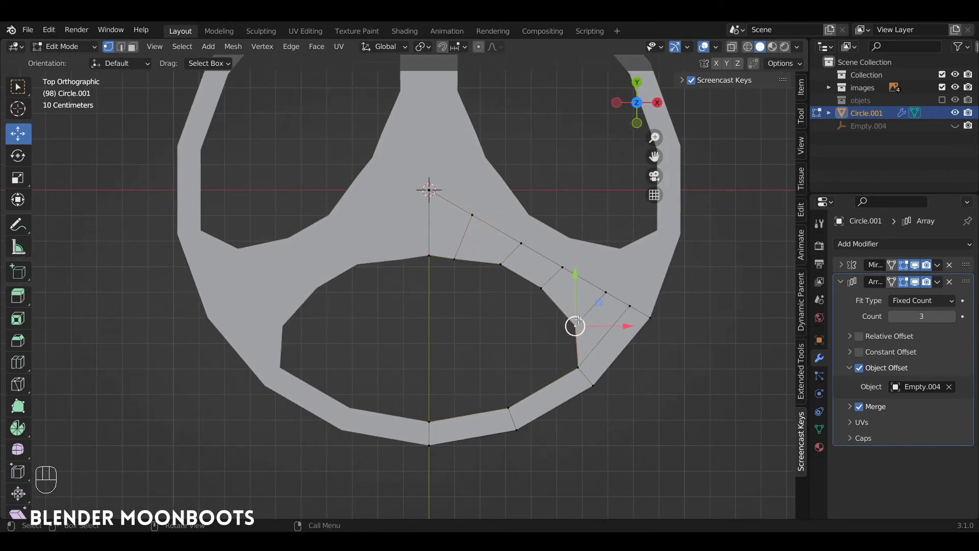
pyautogui.press('g')
pyautogui.click(584, 312)
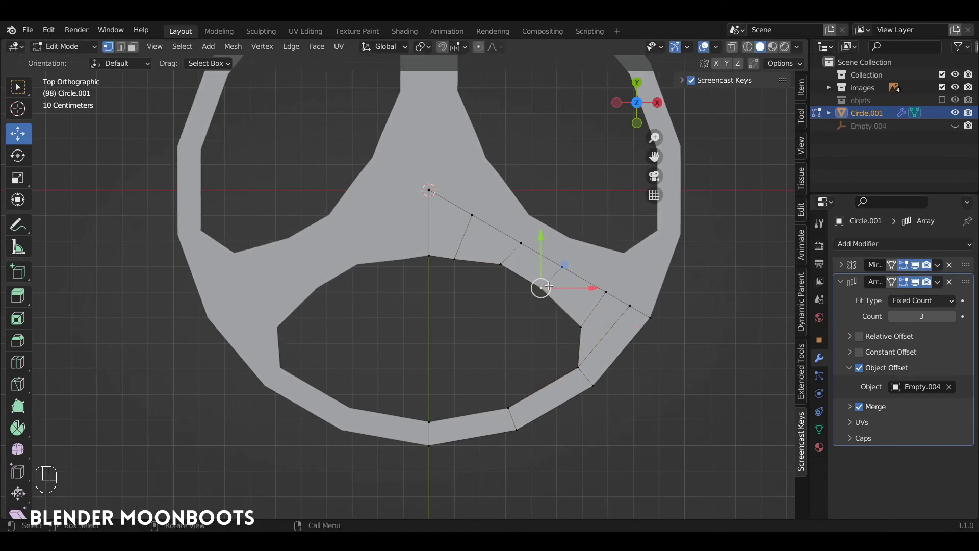
pyautogui.press('g')
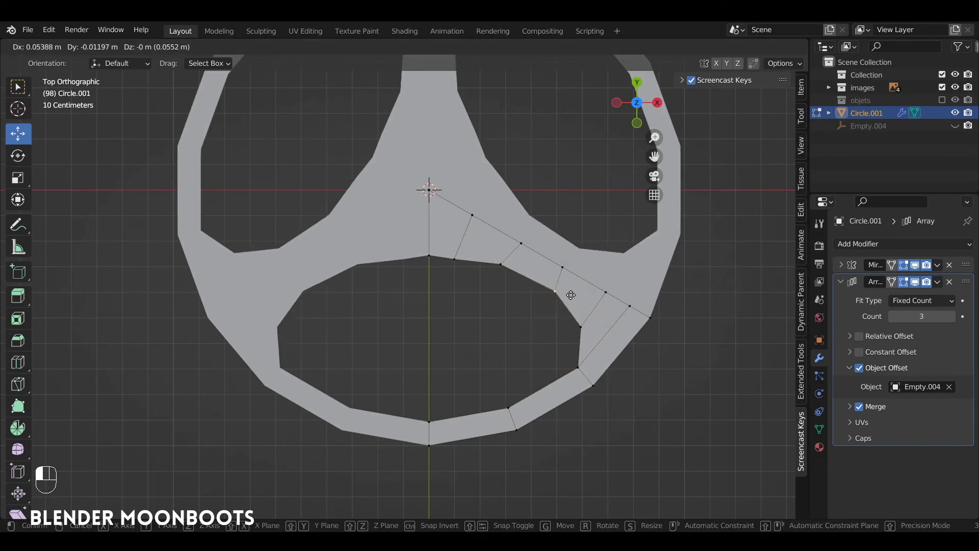
pyautogui.click(568, 292)
# Extrude the opening's inner edge loop, scale it inward to form a surrounding band, and shift it slightly in negative X.
pyautogui.keyDown('alt'); pyautogui.click(442, 257); pyautogui.keyUp('alt')
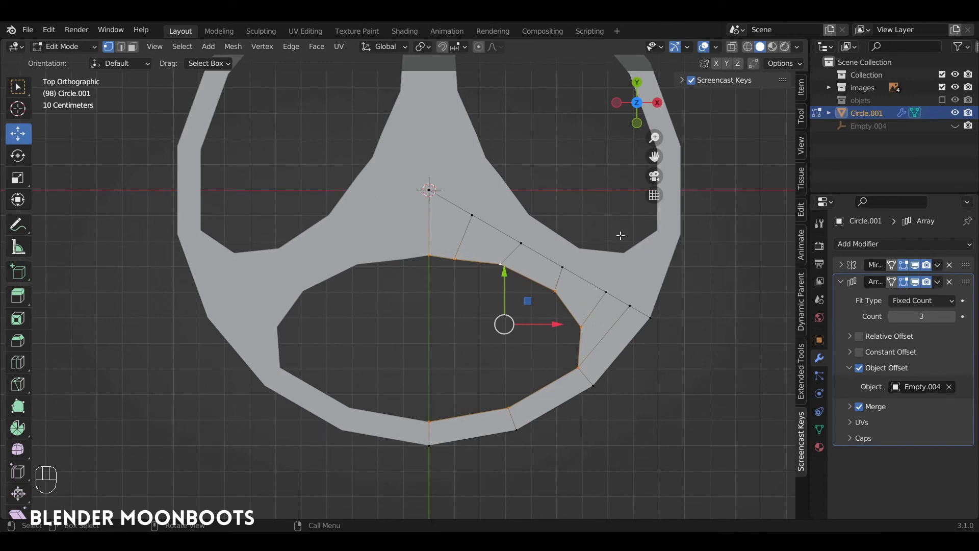
pyautogui.press('e')
pyautogui.press('Return')
pyautogui.press('s')
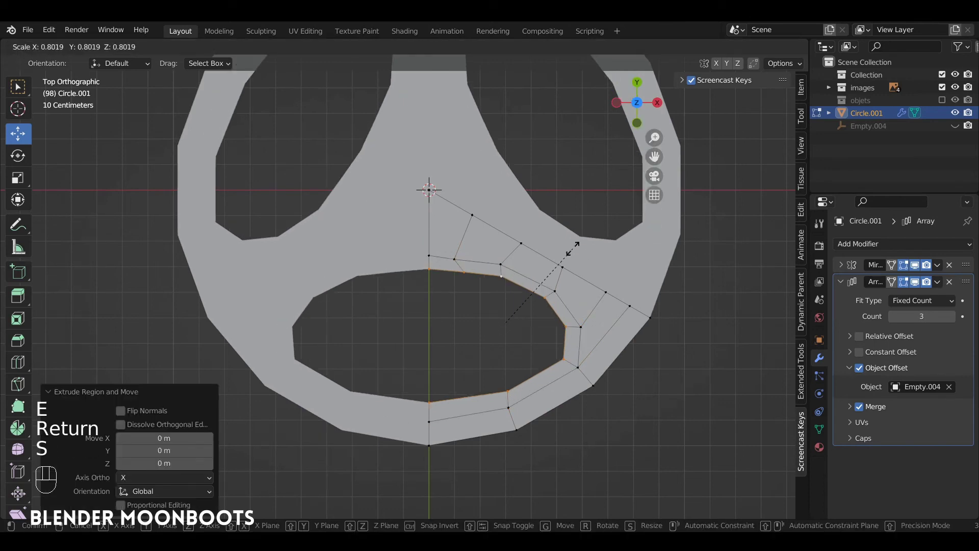
pyautogui.click(572, 250)
pyautogui.moveTo(539, 324); pyautogui.dragTo(528, 324)
# Nudge the band vertex nearest the hub and vertex-slide the mid-spoke vertices on the centre line and band loop for more even faces.
pyautogui.click(456, 256)
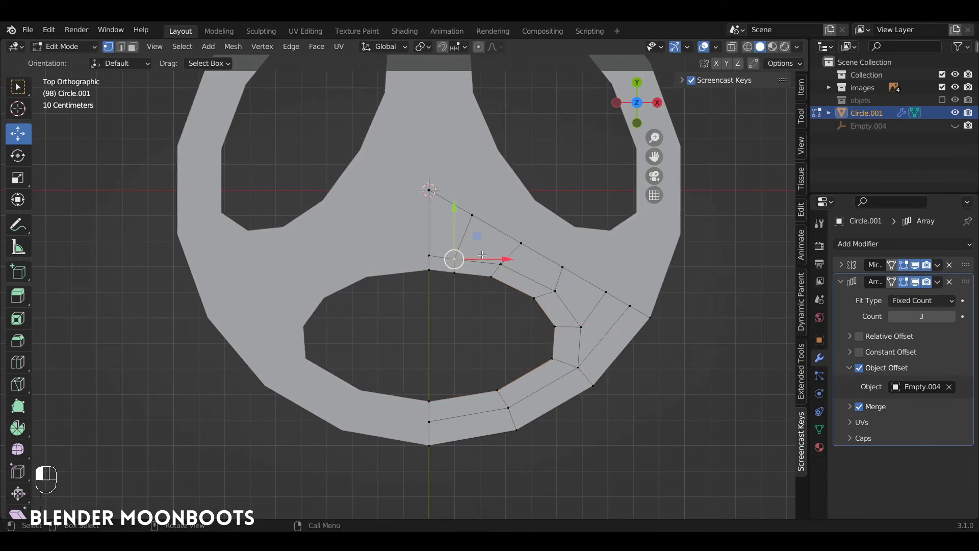
pyautogui.moveTo(460, 255)
pyautogui.mouseDown()
pyautogui.moveTo(474, 251)
pyautogui.moveTo(460, 254)
pyautogui.mouseUp()
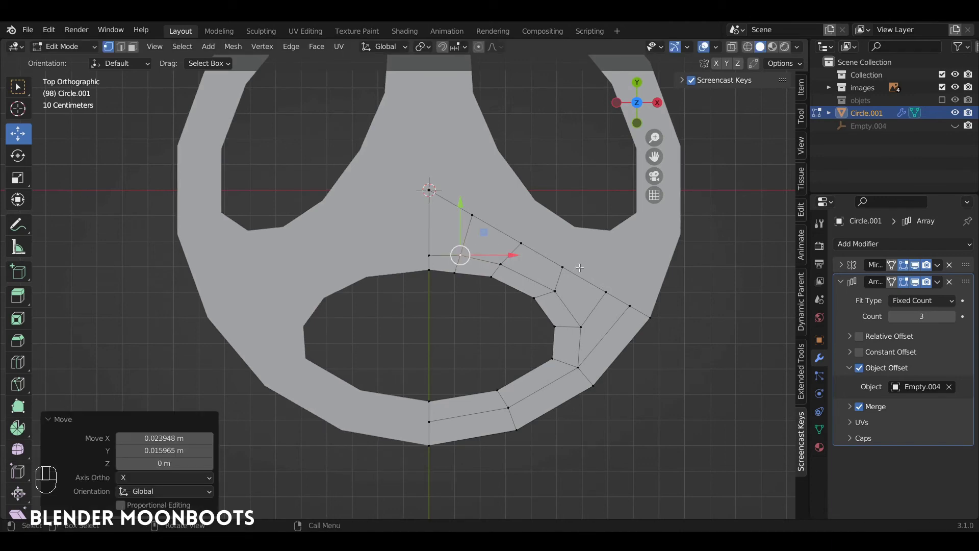
pyautogui.click(562, 266)
pyautogui.press('g')
pyautogui.press('g')
pyautogui.click(572, 275)
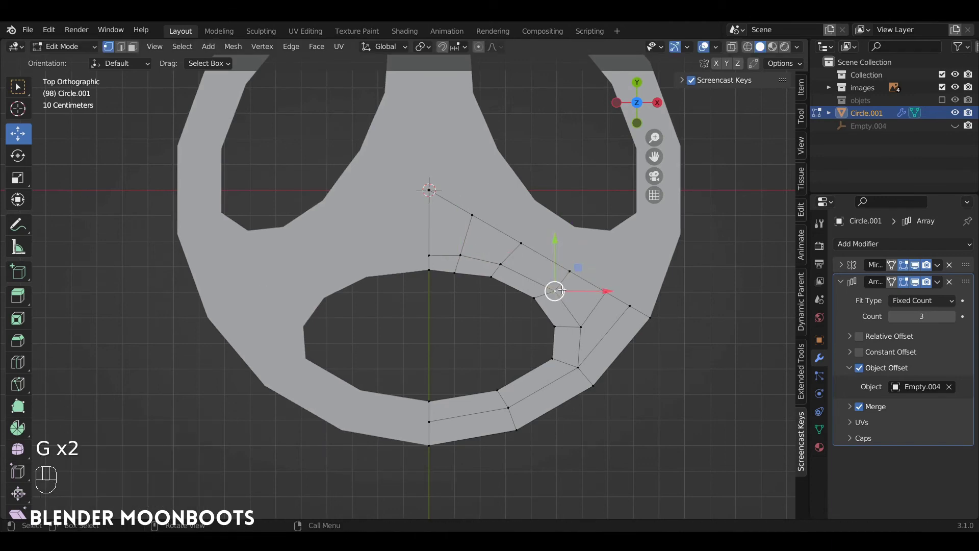
pyautogui.press('g')
pyautogui.press('g')
pyautogui.click(557, 281)
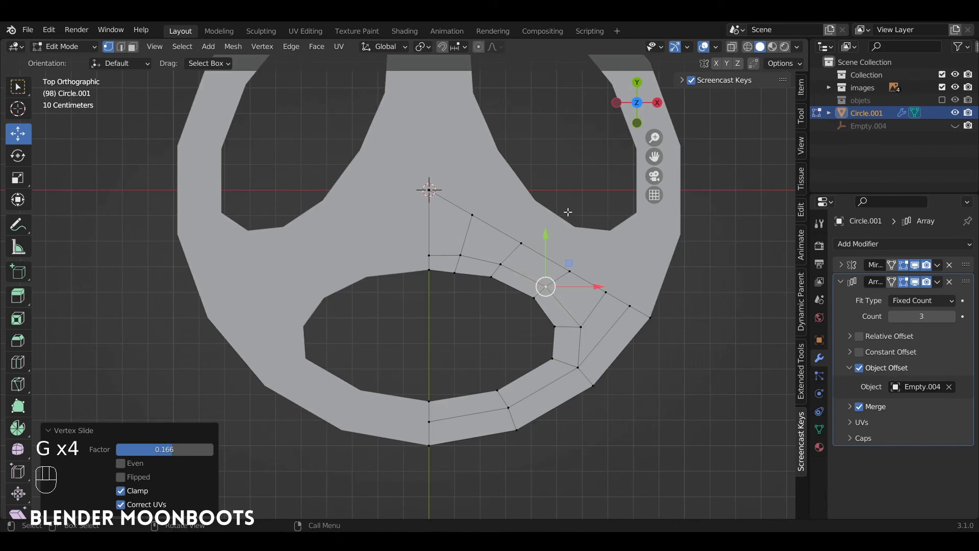
# Extrude the entire flat wedge by about 0.267 m to give the wheel thickness.
pyautogui.scroll(-3, 568, 212)
pyautogui.moveTo(568, 212); pyautogui.dragTo(563, 256, button='middle')
pyautogui.press('a')
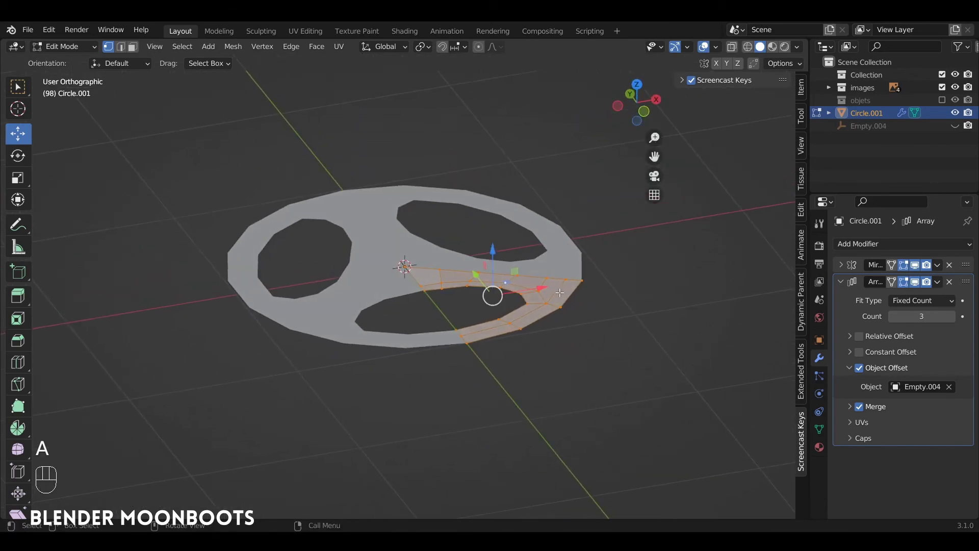
pyautogui.press('e')
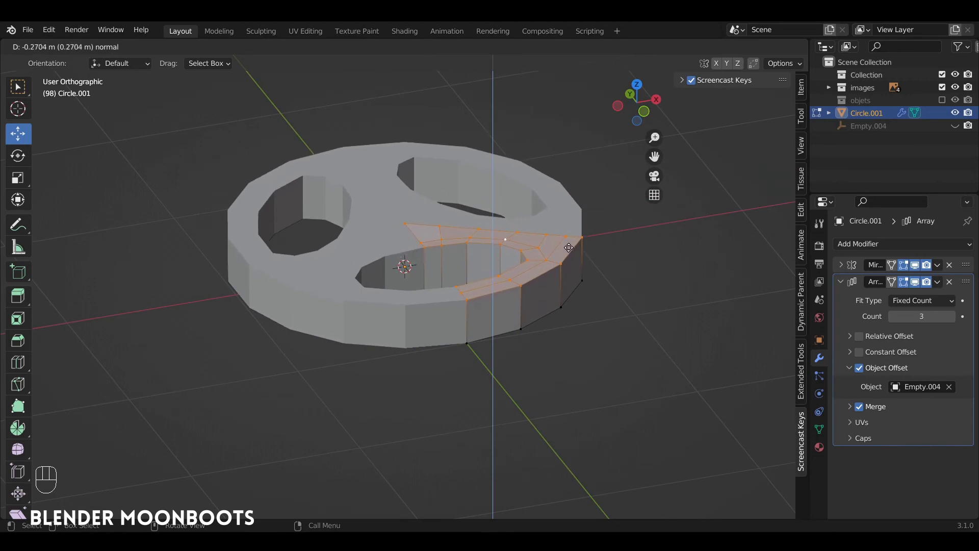
pyautogui.click(569, 248)
# Select the extrusion's lower vertices in X-ray and hide them, leaving only the top surface in solid view.
pyautogui.moveTo(568, 248); pyautogui.dragTo(530, 209, button='middle')
pyautogui.scroll(3, 543, 212)
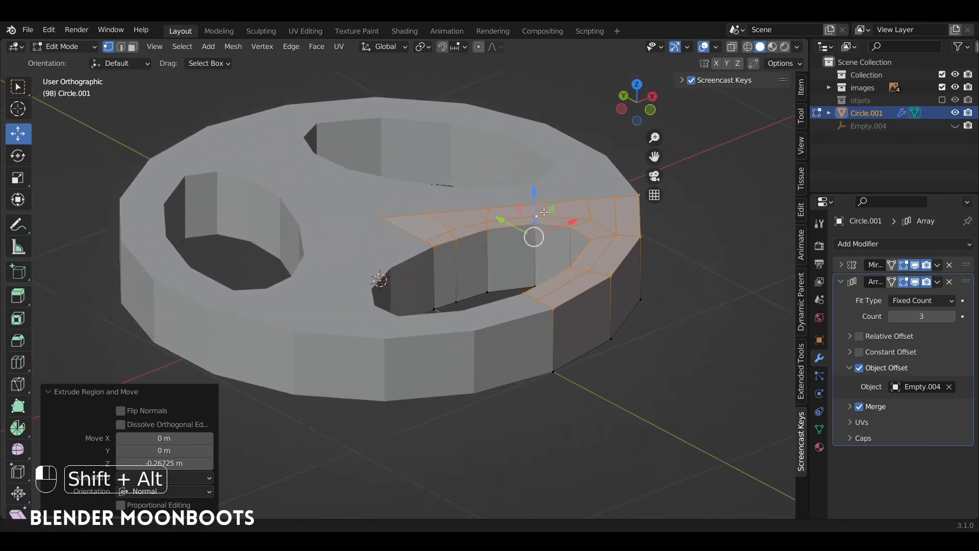
pyautogui.keyDown('ctrl'); pyautogui.keyDown('alt'); pyautogui.moveTo(544, 212); pyautogui.dragTo(526, 218); pyautogui.keyUp('alt'); pyautogui.keyUp('ctrl')
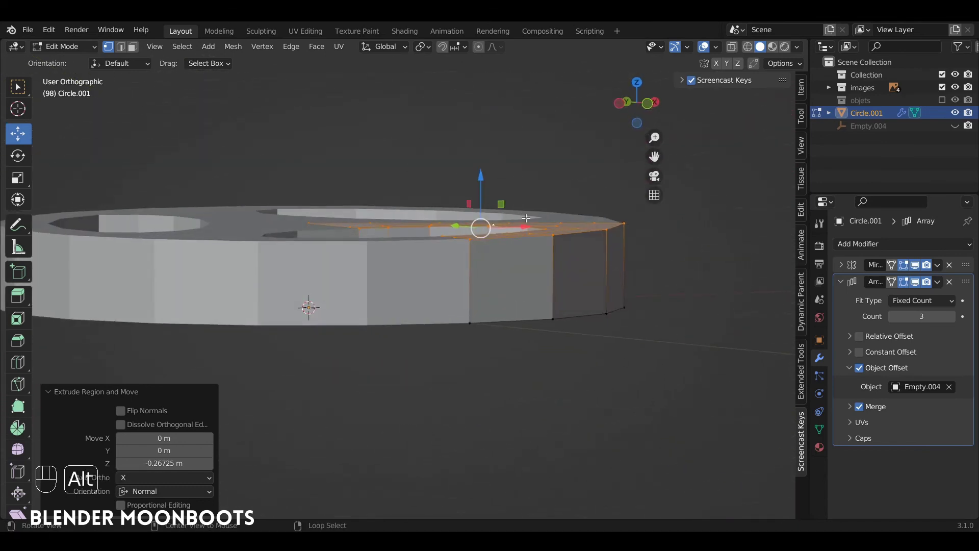
pyautogui.hotkey('alt', 'z')
pyautogui.press('a')
pyautogui.press('a')
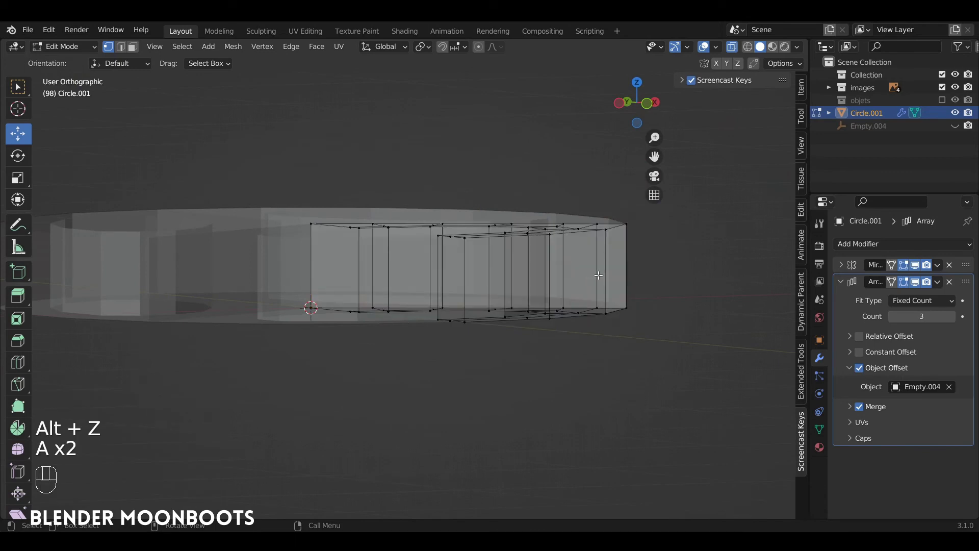
pyautogui.moveTo(616, 275)
pyautogui.keyDown('ctrl'); pyautogui.mouseDown(button='right')
pyautogui.moveTo(563, 275)
pyautogui.moveTo(250, 365)
pyautogui.moveTo(613, 366)
pyautogui.moveTo(644, 284)
pyautogui.mouseUp(button='right'); pyautogui.keyUp('ctrl')
pyautogui.keyDown('alt'); pyautogui.moveTo(644, 284); pyautogui.dragTo(583, 279); pyautogui.keyUp('alt')
pyautogui.press('h')
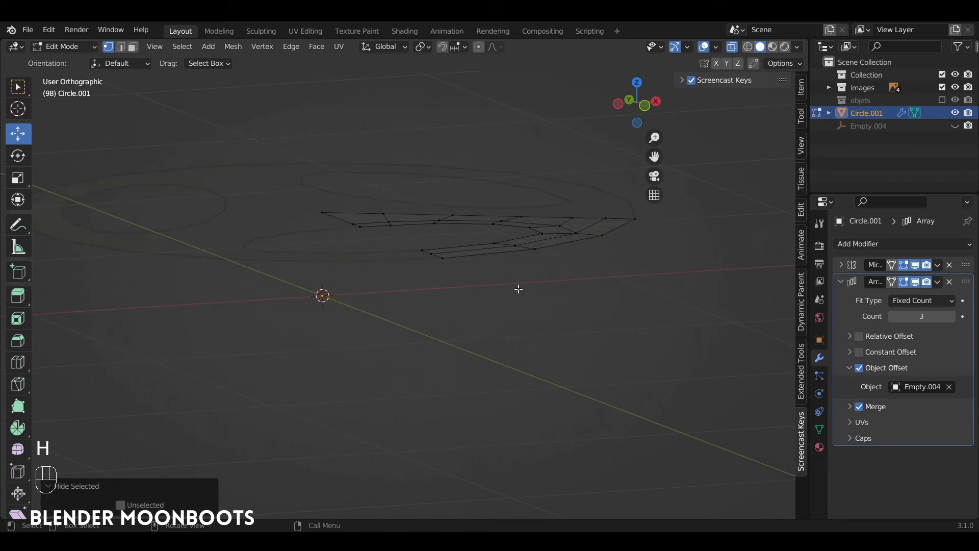
pyautogui.hotkey('alt', 'z')
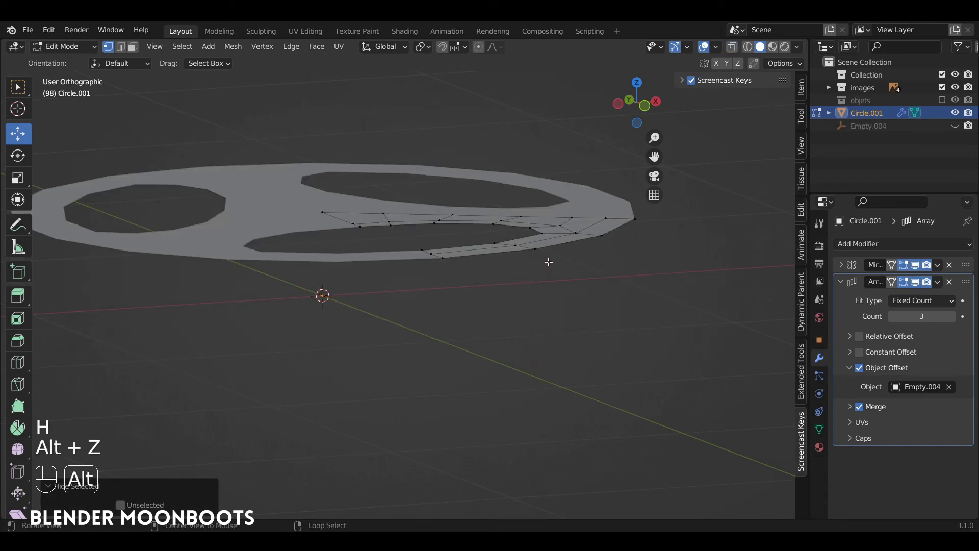
# Raise the hub face by about 0.201 m in Z using smooth proportional editing with a size of 0.826.
pyautogui.keyDown('ctrl'); pyautogui.keyDown('alt'); pyautogui.moveTo(548, 262); pyautogui.dragTo(561, 291); pyautogui.keyUp('alt'); pyautogui.keyUp('ctrl')
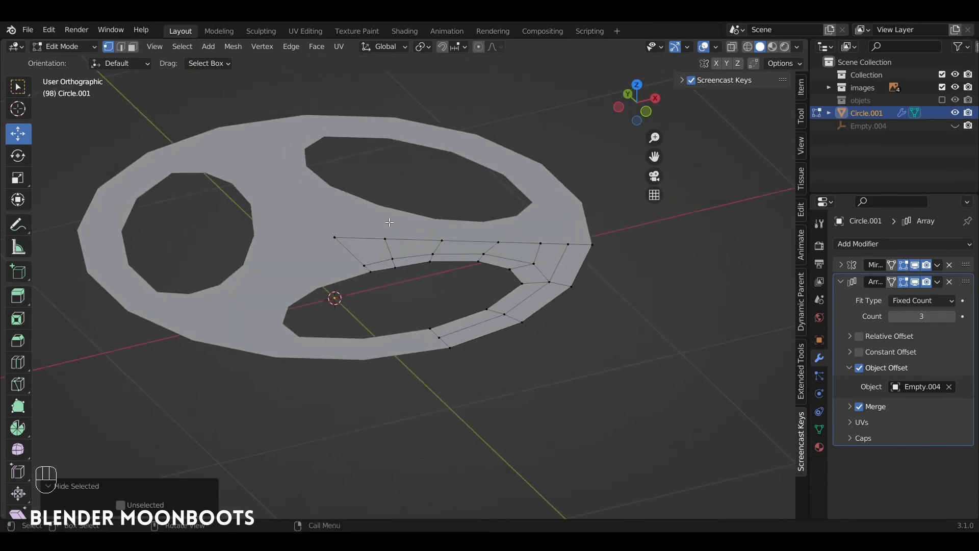
pyautogui.keyDown('alt'); pyautogui.moveTo(432, 210); pyautogui.dragTo(341, 210); pyautogui.keyUp('alt')
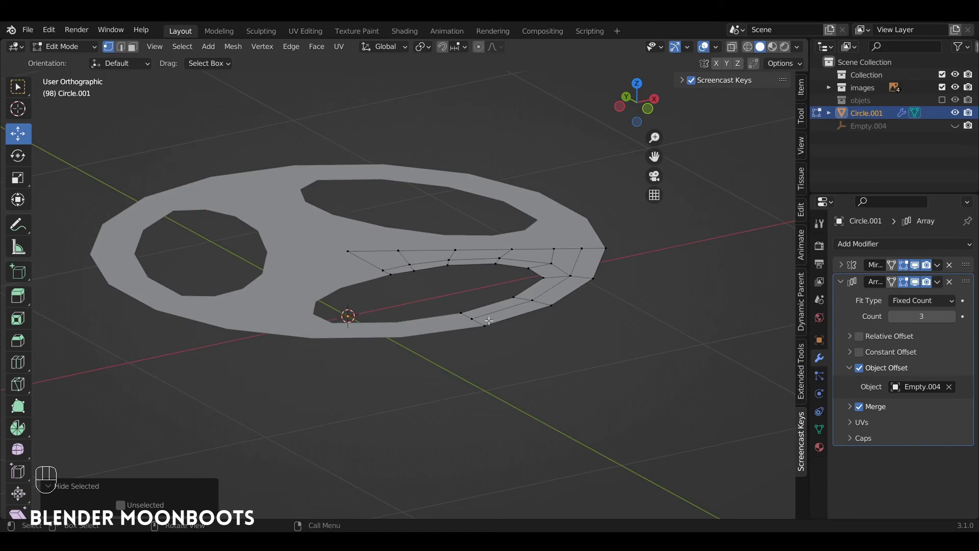
pyautogui.keyDown('alt'); pyautogui.moveTo(574, 265); pyautogui.dragTo(460, 234); pyautogui.keyUp('alt')
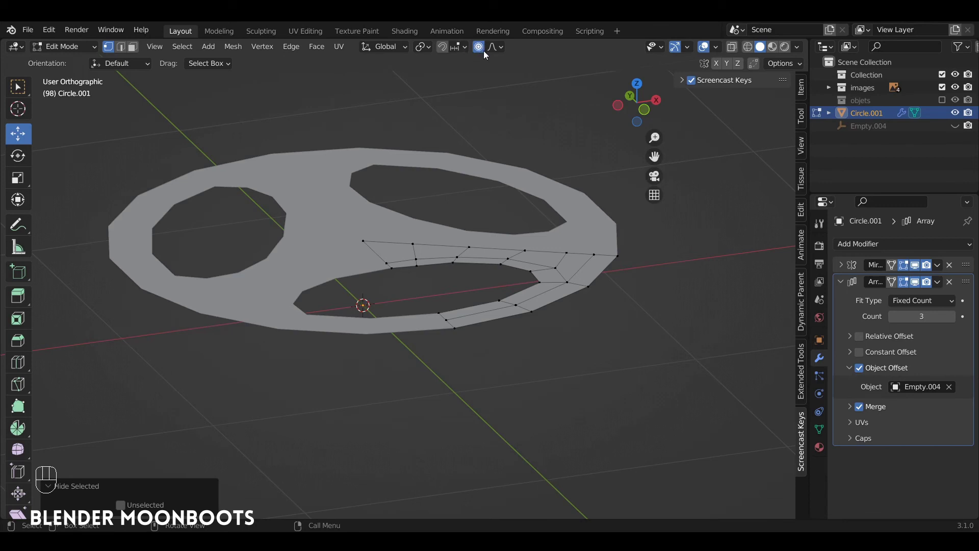
pyautogui.keyDown('alt'); pyautogui.moveTo(404, 219); pyautogui.dragTo(399, 245); pyautogui.keyUp('alt')
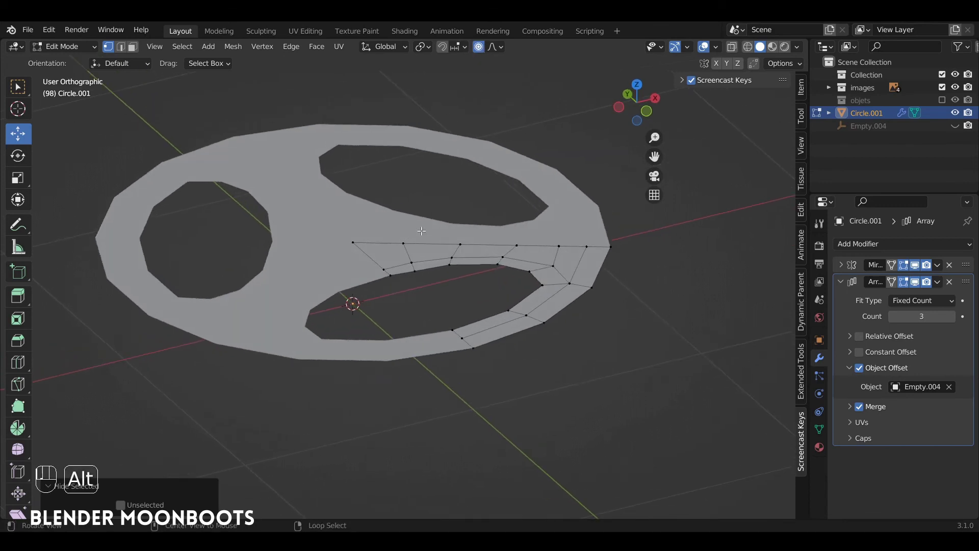
pyautogui.press('3')
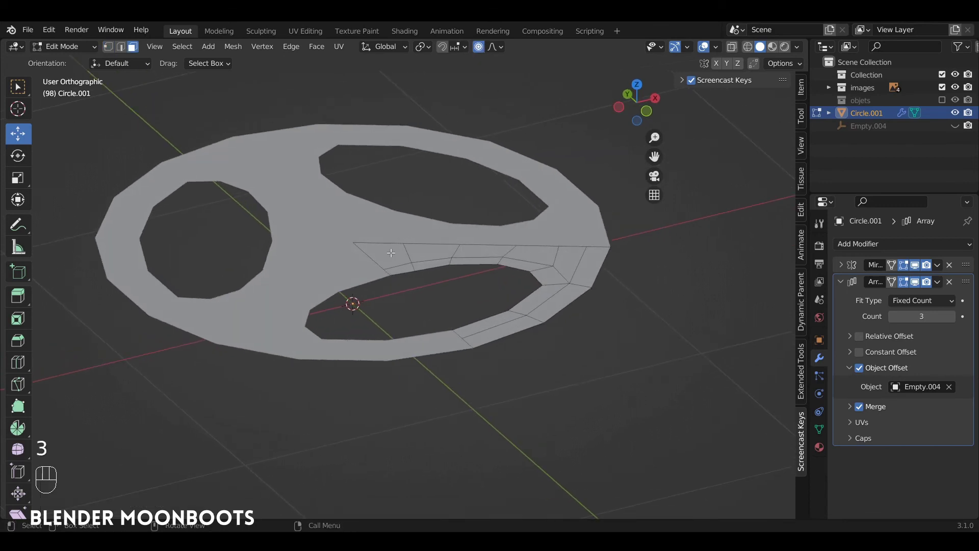
pyautogui.click(400, 245)
pyautogui.keyDown('alt'); pyautogui.moveTo(390, 253); pyautogui.dragTo(395, 151); pyautogui.keyUp('alt')
pyautogui.scroll(-1, 393, 164)
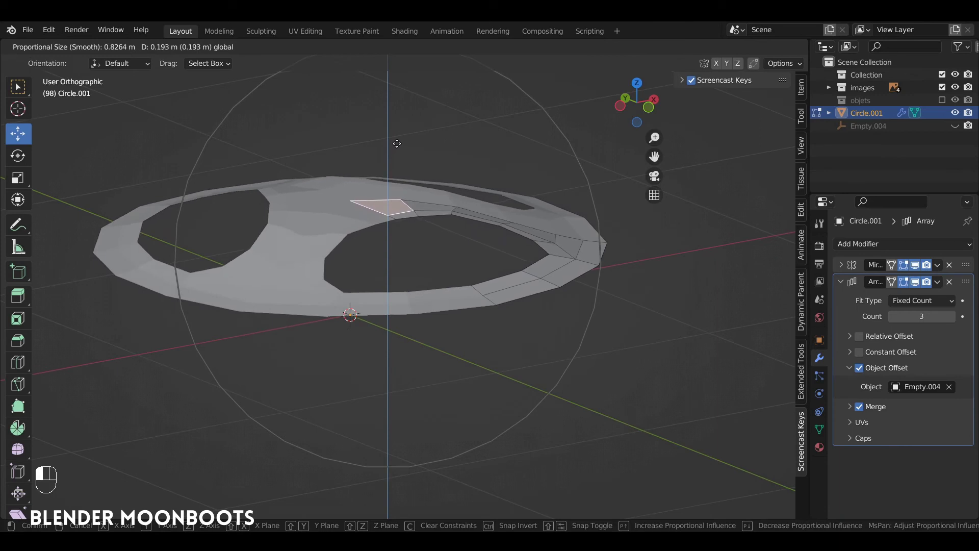
pyautogui.click(396, 145)
pyautogui.keyDown('alt'); pyautogui.moveTo(522, 202); pyautogui.dragTo(499, 112); pyautogui.keyUp('alt')
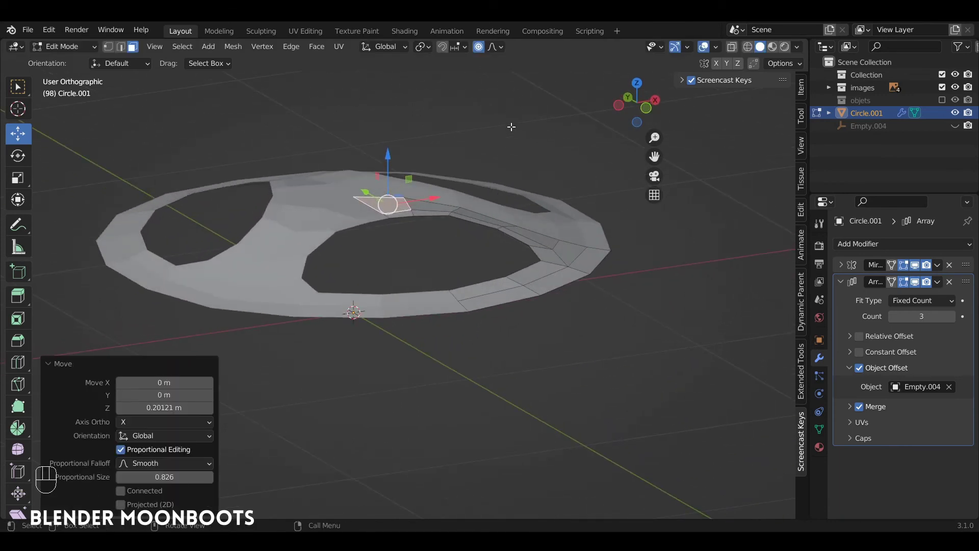
# With proportional editing off, select the path of vertices along the outer rim and lower it slightly.
pyautogui.press('o')
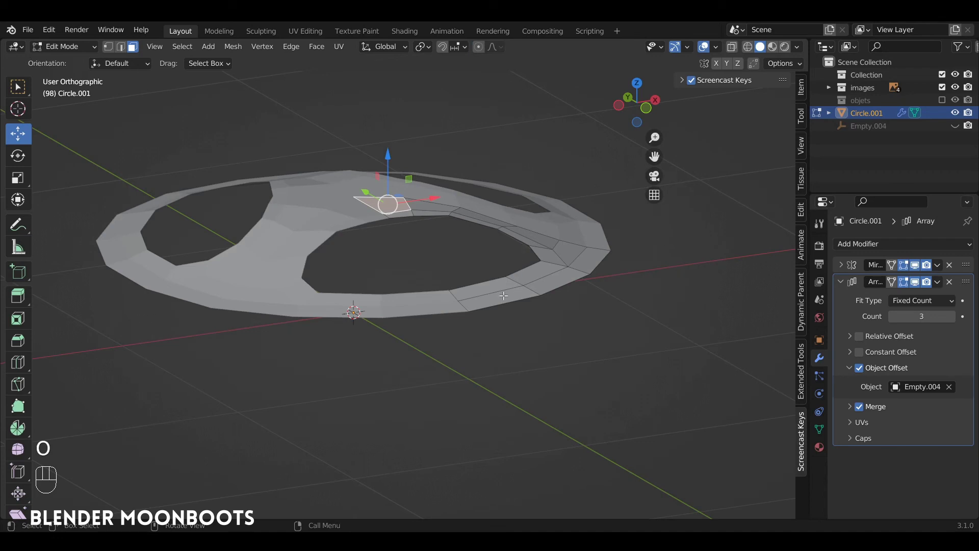
pyautogui.press('1')
pyautogui.click(465, 307)
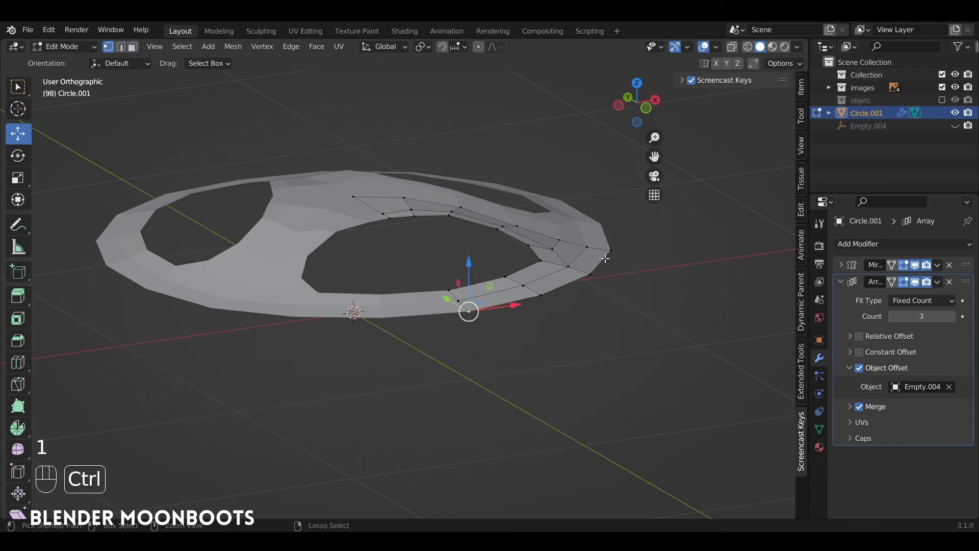
pyautogui.keyDown('ctrl'); pyautogui.click(606, 259); pyautogui.keyUp('ctrl')
pyautogui.keyDown('alt'); pyautogui.moveTo(606, 258); pyautogui.dragTo(619, 254); pyautogui.keyUp('alt')
pyautogui.moveTo(552, 231); pyautogui.dragTo(502, 256)
pyautogui.keyDown('ctrl'); pyautogui.click(672, 278); pyautogui.keyUp('ctrl')
pyautogui.keyDown('alt'); pyautogui.moveTo(672, 278); pyautogui.dragTo(328, 249); pyautogui.keyUp('alt')
pyautogui.press('KP_1')
# Select the path of vertices along the middle loop of the rim's top surface.
pyautogui.click(454, 301)
pyautogui.keyDown('ctrl'); pyautogui.click(432, 284); pyautogui.keyUp('ctrl')
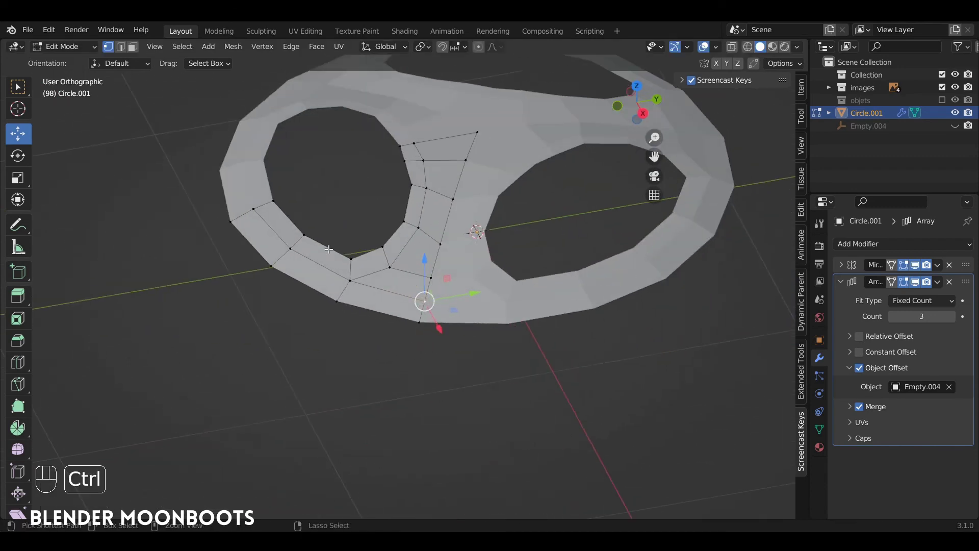
pyautogui.keyDown('ctrl'); pyautogui.click(252, 208); pyautogui.keyUp('ctrl')
pyautogui.keyDown('alt'); pyautogui.moveTo(416, 325); pyautogui.dragTo(490, 279); pyautogui.keyUp('alt')
# Reveal the hidden lower geometry and turn off the Array modifier's viewport display to isolate the single mirrored section.
pyautogui.hotkey('alt', 'h')
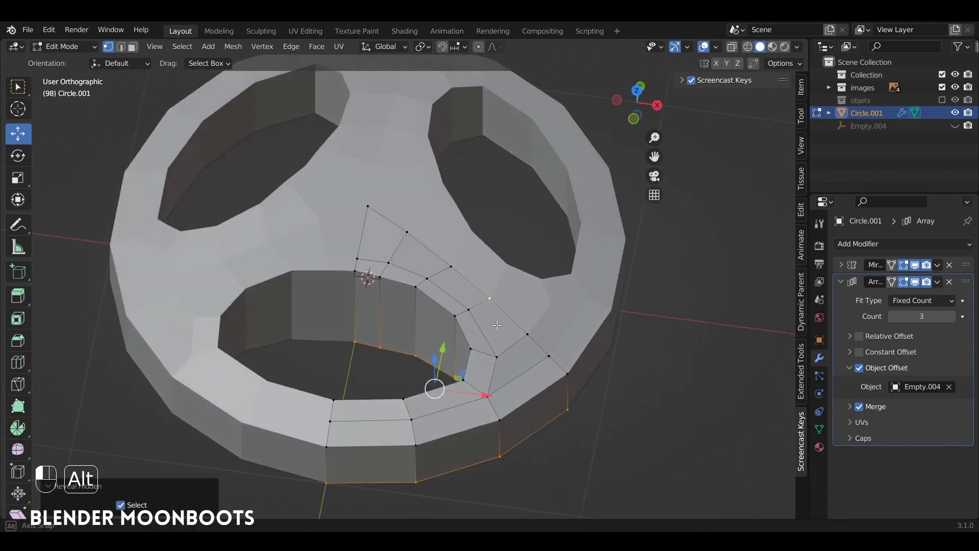
pyautogui.keyDown('alt'); pyautogui.moveTo(476, 223); pyautogui.dragTo(641, 196); pyautogui.keyUp('alt')
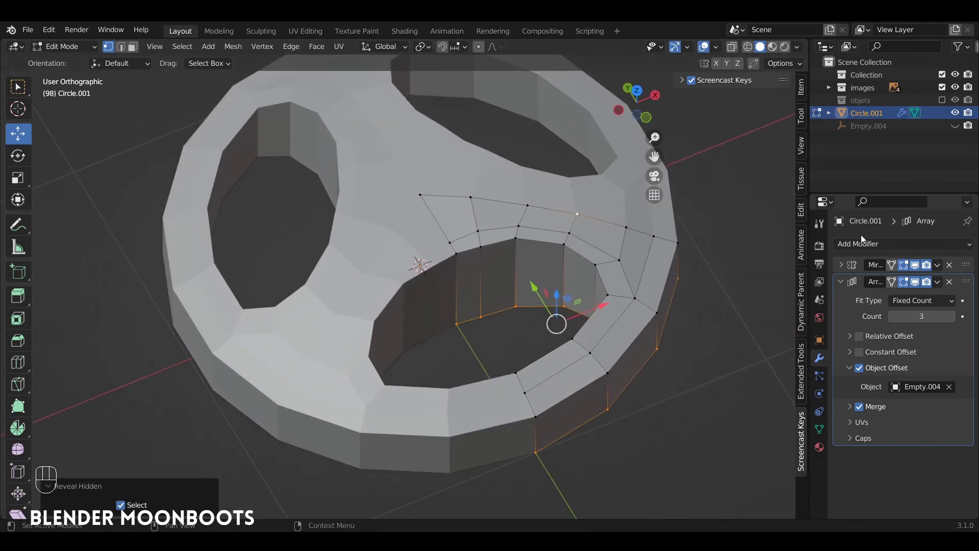
pyautogui.click(839, 282)
pyautogui.keyDown('alt'); pyautogui.moveTo(713, 245); pyautogui.dragTo(731, 268); pyautogui.keyUp('alt')
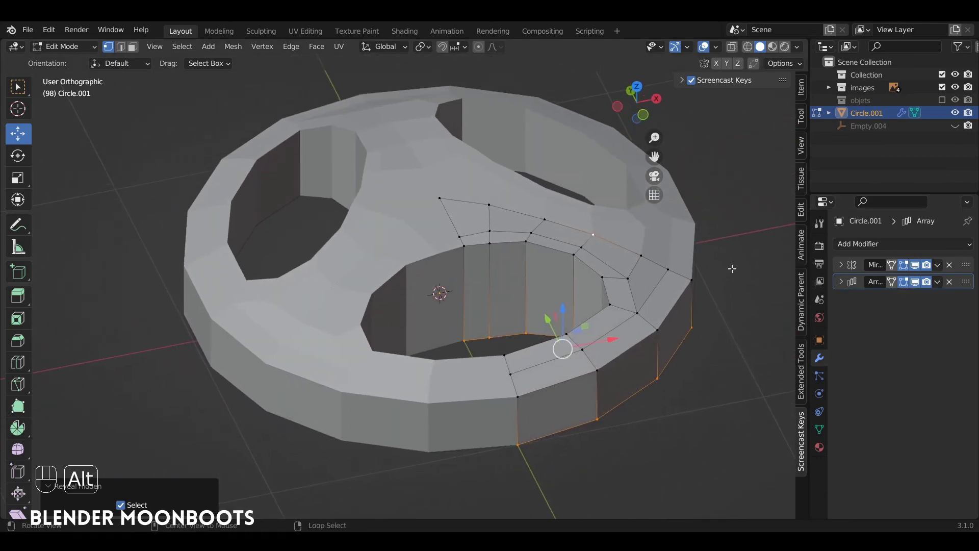
pyautogui.click(914, 282)
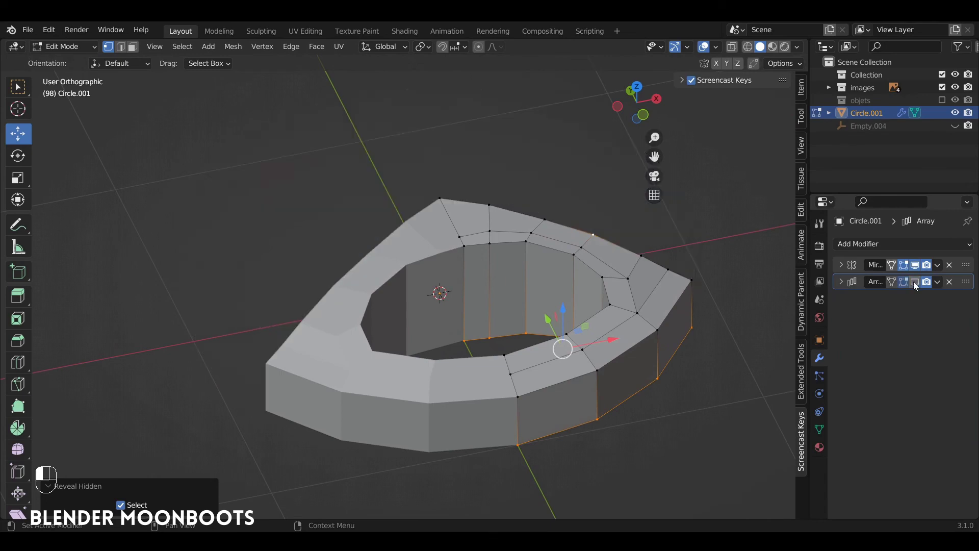
# Select the strip of vertical interior wall faces along the section's array seam, from the centre to the outer rim, and delete them.
pyautogui.keyDown('alt'); pyautogui.moveTo(666, 287); pyautogui.dragTo(836, 273); pyautogui.keyUp('alt')
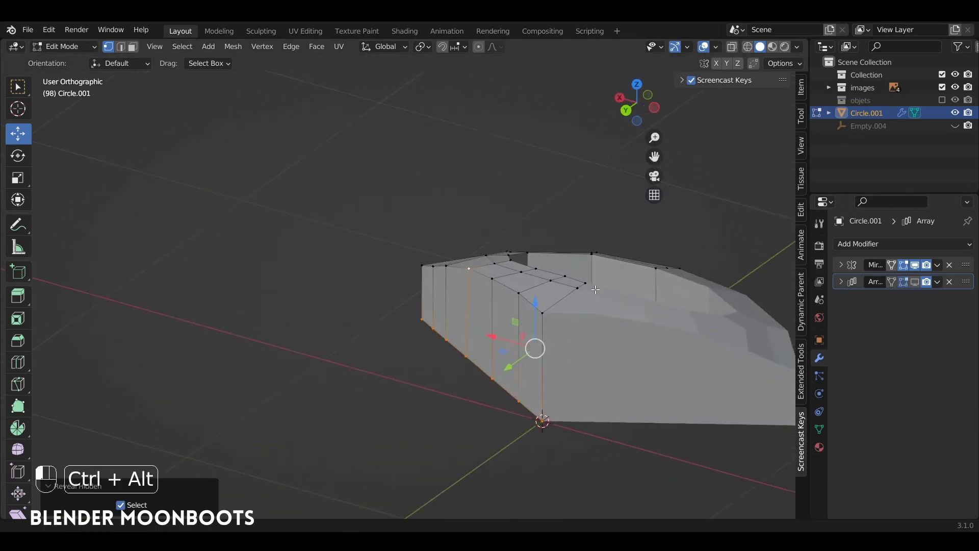
pyautogui.keyDown('alt'); pyautogui.moveTo(553, 275); pyautogui.dragTo(445, 323); pyautogui.keyUp('alt')
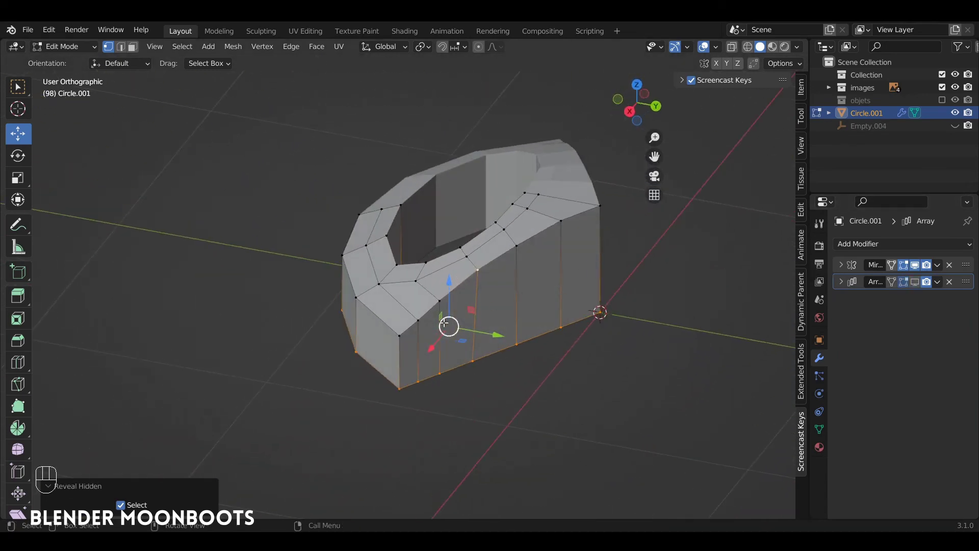
pyautogui.keyDown('alt'); pyautogui.moveTo(575, 269); pyautogui.dragTo(531, 283); pyautogui.keyUp('alt')
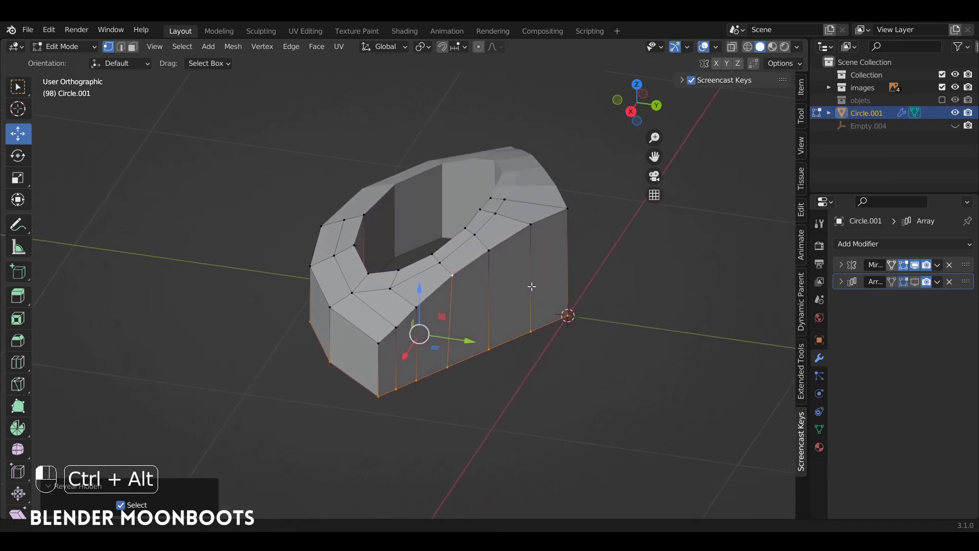
pyautogui.press('3')
pyautogui.click(549, 276)
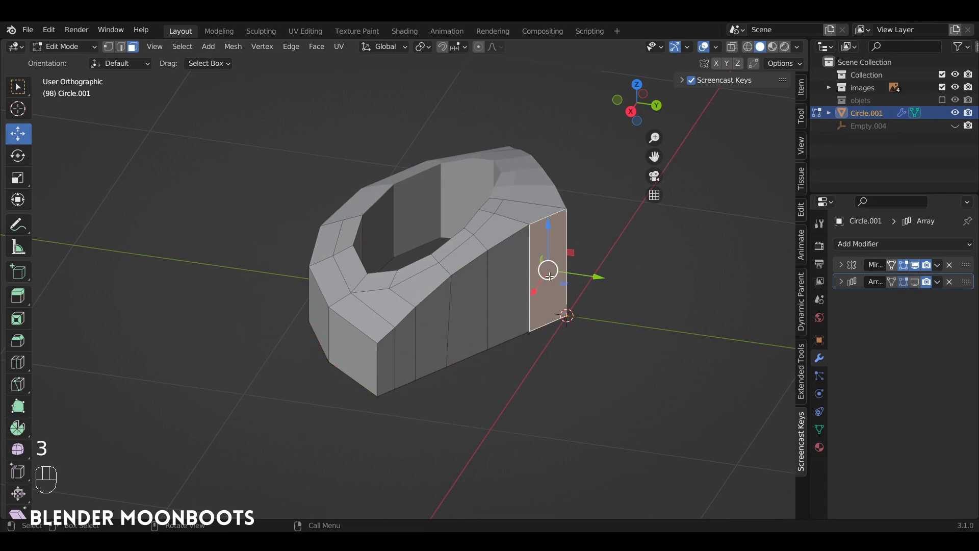
pyautogui.keyDown('alt'); pyautogui.moveTo(549, 270); pyautogui.dragTo(561, 253); pyautogui.keyUp('alt')
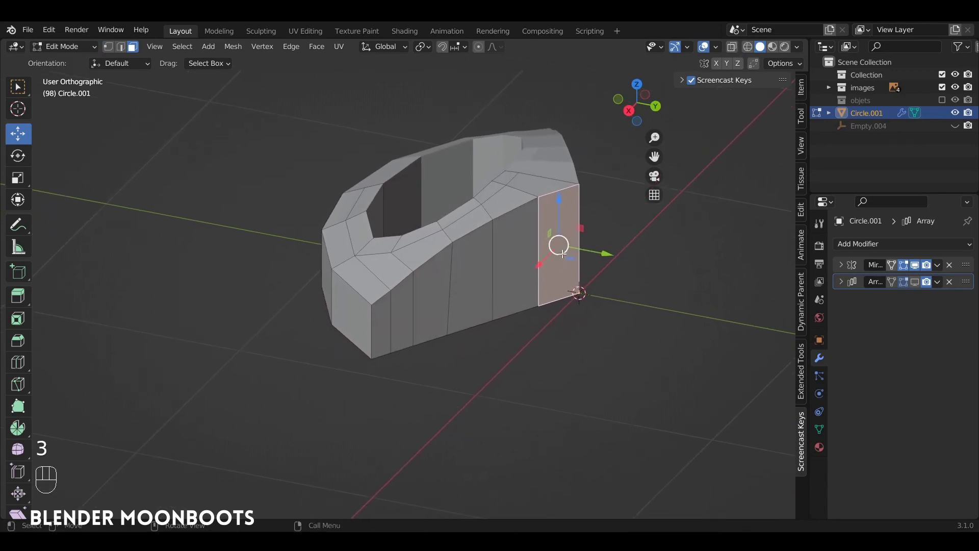
pyautogui.keyDown('ctrl'); pyautogui.click(388, 324); pyautogui.keyUp('ctrl')
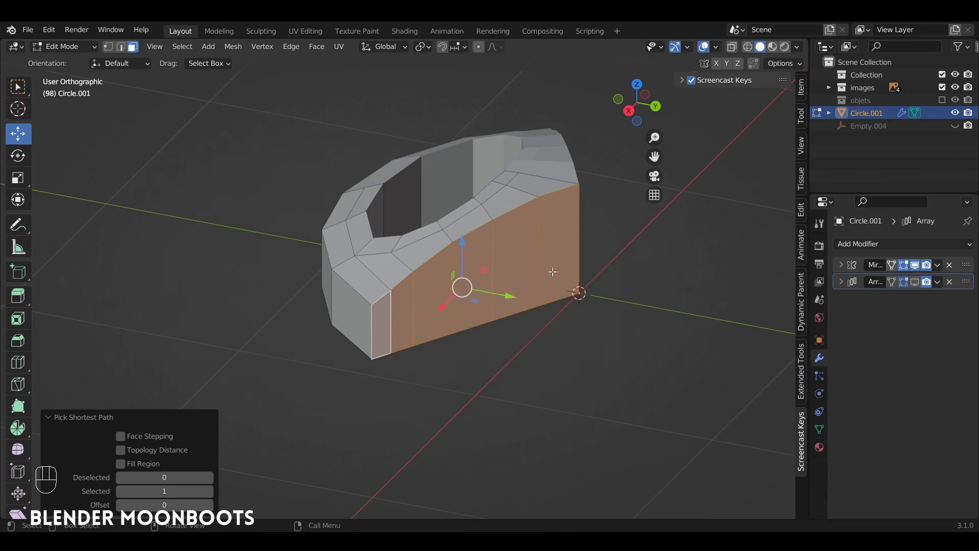
pyautogui.press('x')
pyautogui.click(533, 298)
# Turn the Array modifier's viewport display back on and return the wheel to Object Mode.
pyautogui.keyDown('alt'); pyautogui.moveTo(532, 299); pyautogui.dragTo(732, 261); pyautogui.keyUp('alt')
pyautogui.click(914, 282)
pyautogui.keyDown('alt'); pyautogui.moveTo(663, 285); pyautogui.dragTo(545, 261); pyautogui.keyUp('alt')
pyautogui.press('Tab')
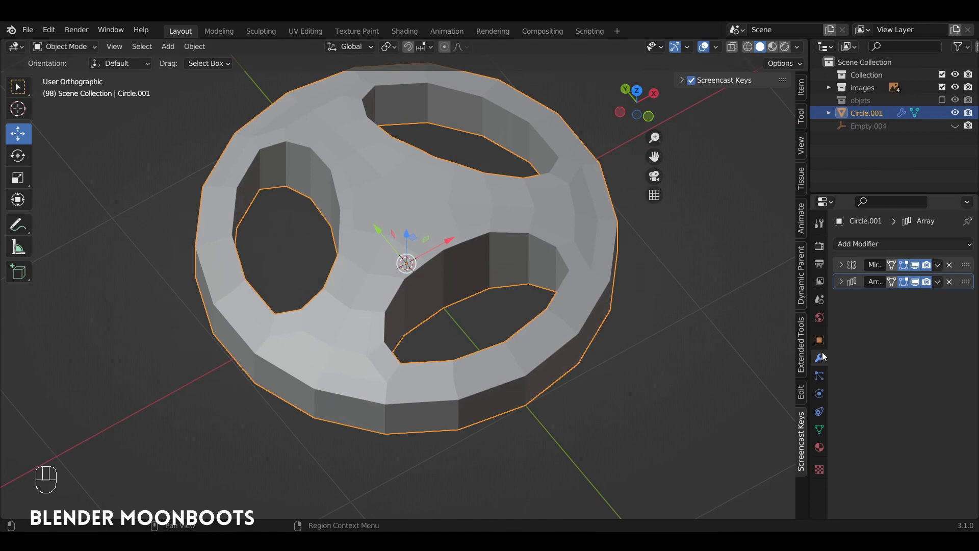
# Add a Subdivision Surface modifier to the wheel and shade it smooth.
pyautogui.click(858, 245)
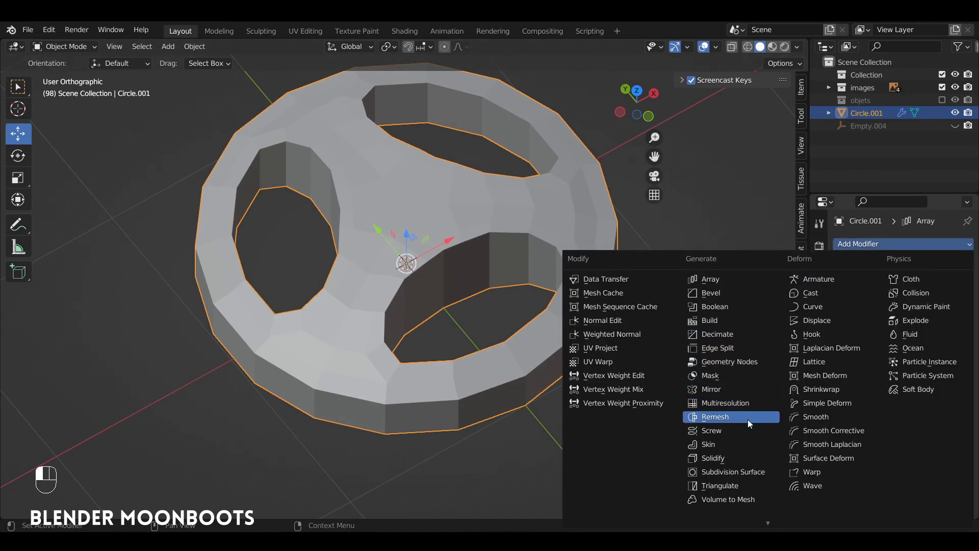
pyautogui.click(745, 469)
pyautogui.keyDown('alt'); pyautogui.moveTo(657, 342); pyautogui.dragTo(635, 331); pyautogui.keyUp('alt')
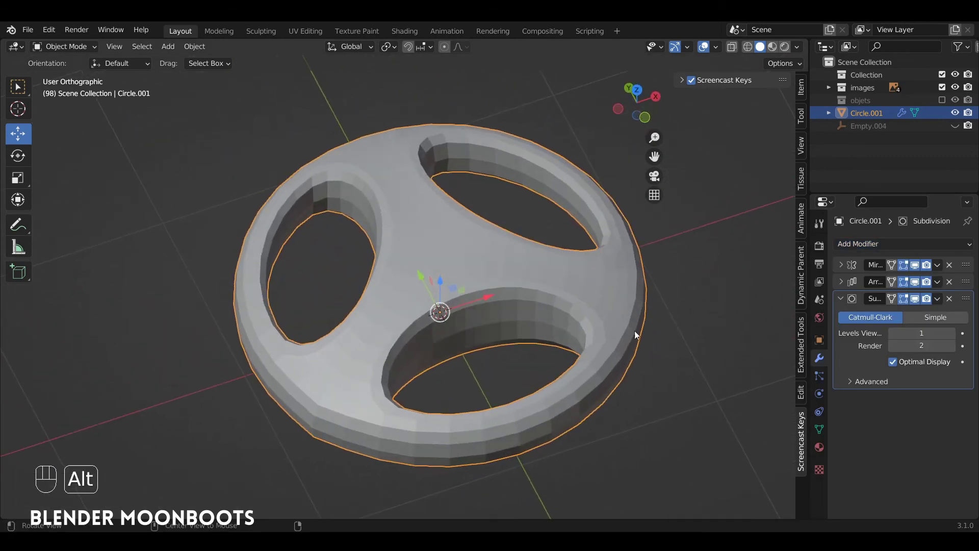
pyautogui.rightClick(611, 286)
pyautogui.click(602, 290)
pyautogui.keyDown('alt'); pyautogui.moveTo(609, 297); pyautogui.dragTo(567, 250); pyautogui.keyUp('alt')
# Vertex-slide the middle-loop vertices near the hub away from the opening, moving the one on the mirror line by a factor of about 0.432.
pyautogui.press('Tab')
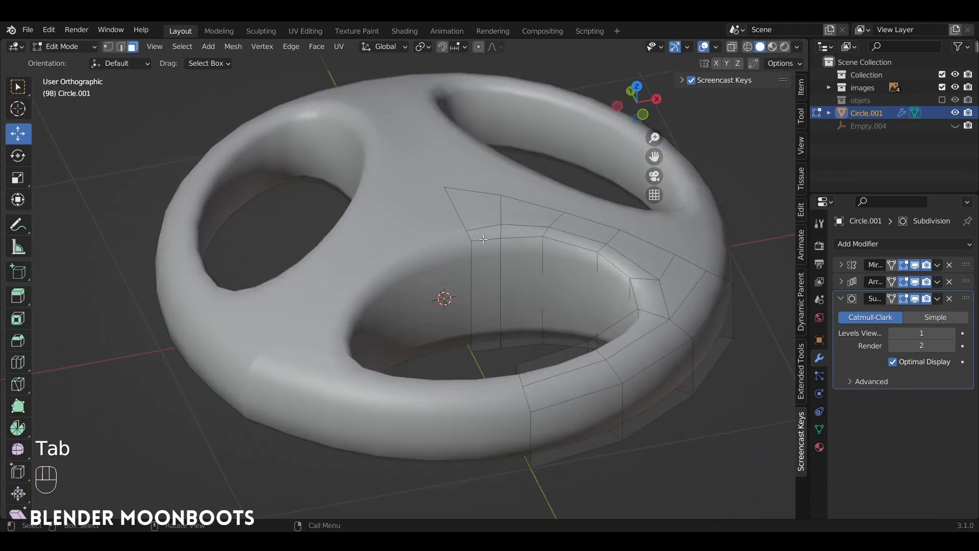
pyautogui.keyDown('alt'); pyautogui.moveTo(581, 348); pyautogui.dragTo(499, 281); pyautogui.keyUp('alt')
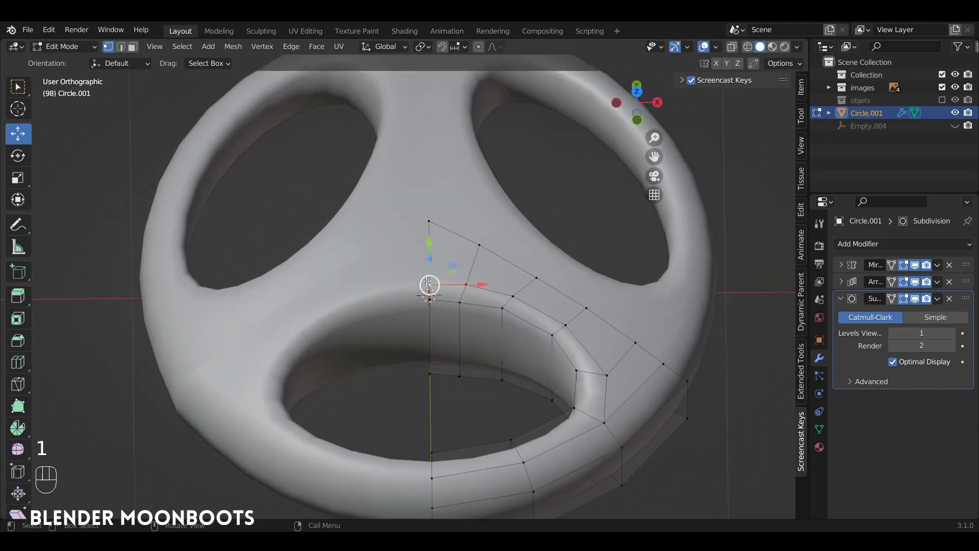
pyautogui.press('g')
pyautogui.press('g')
pyautogui.click(456, 254)
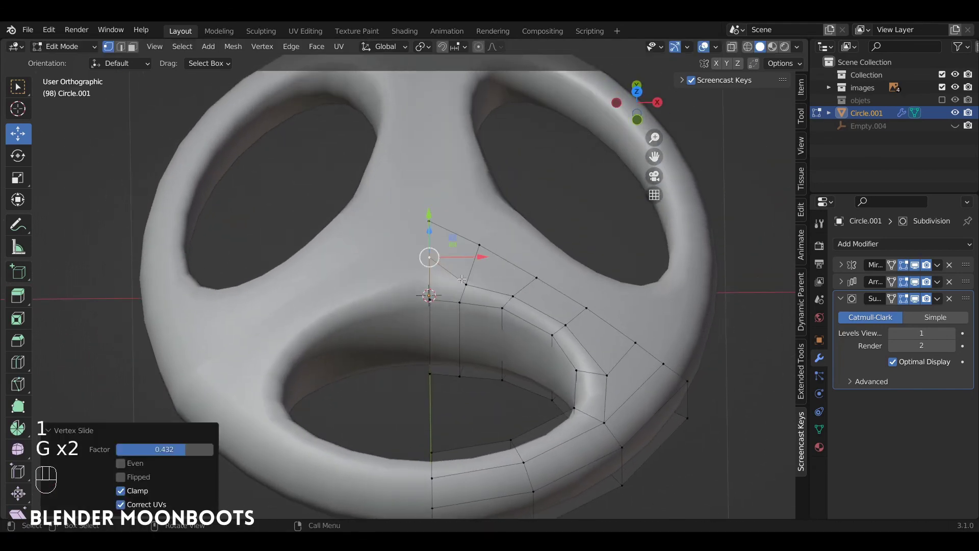
pyautogui.press('g')
pyautogui.press('g')
pyautogui.click(475, 278)
pyautogui.press('g')
pyautogui.press('g')
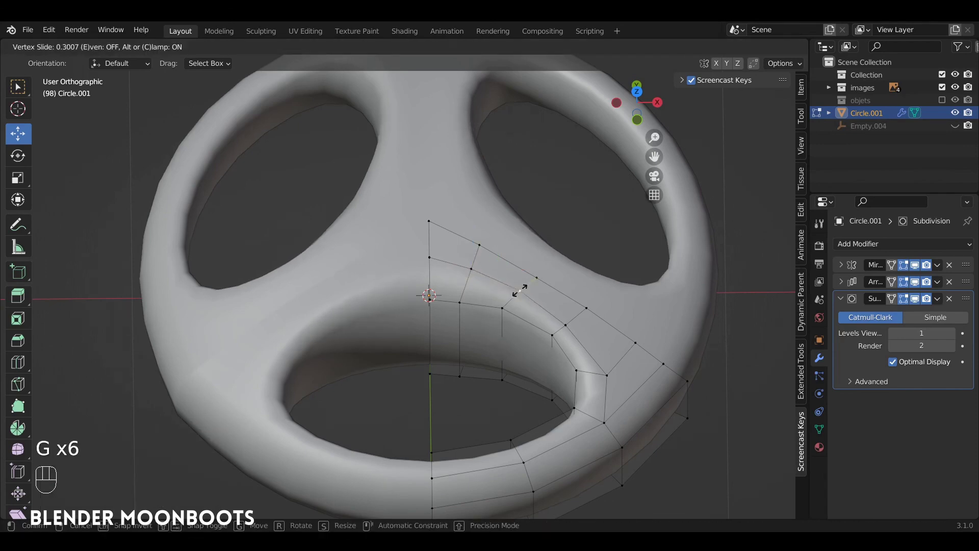
pyautogui.click(559, 320)
pyautogui.keyDown('alt'); pyautogui.moveTo(559, 320); pyautogui.dragTo(601, 313); pyautogui.keyUp('alt')
# Bevel the upper and lower edge loops of the opening and outer rim about 0.044 m wide with 2 segments.
pyautogui.press('2')
pyautogui.keyDown('alt'); pyautogui.keyDown('shift'); pyautogui.click(562, 337); pyautogui.keyUp('shift'); pyautogui.keyUp('alt')
pyautogui.keyDown('alt'); pyautogui.keyDown('shift'); pyautogui.click(517, 362); pyautogui.keyUp('shift'); pyautogui.keyUp('alt')
pyautogui.hotkey('ctrl', 'b')
pyautogui.click(605, 316)
pyautogui.hotkey('ctrl', 'b')
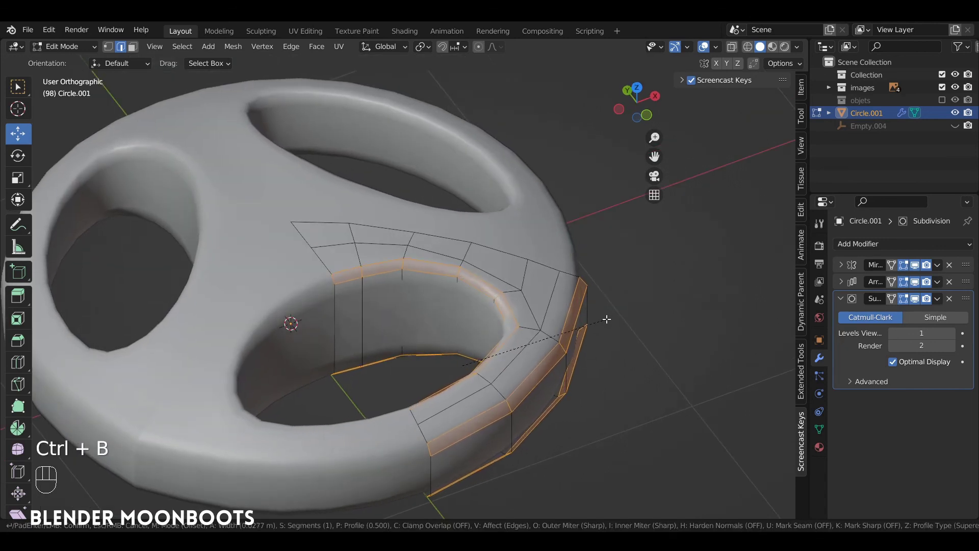
pyautogui.press('KP_Add')
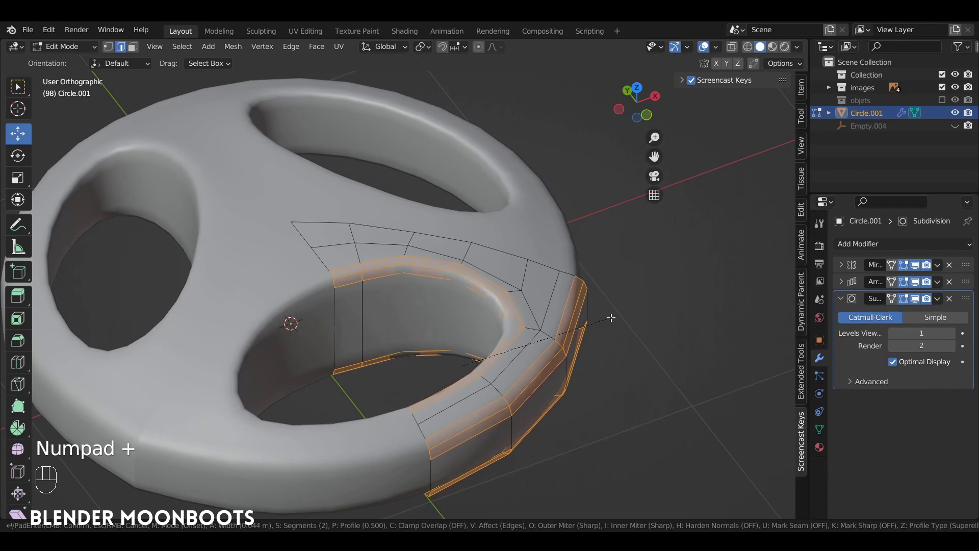
pyautogui.click(611, 317)
# In Object Mode, enable merging of the first and last copies in the Array modifier to close the remaining seam.
pyautogui.press('Tab')
pyautogui.keyDown('ctrl'); pyautogui.keyDown('alt'); pyautogui.moveTo(562, 310); pyautogui.dragTo(566, 286); pyautogui.keyUp('alt'); pyautogui.keyUp('ctrl')
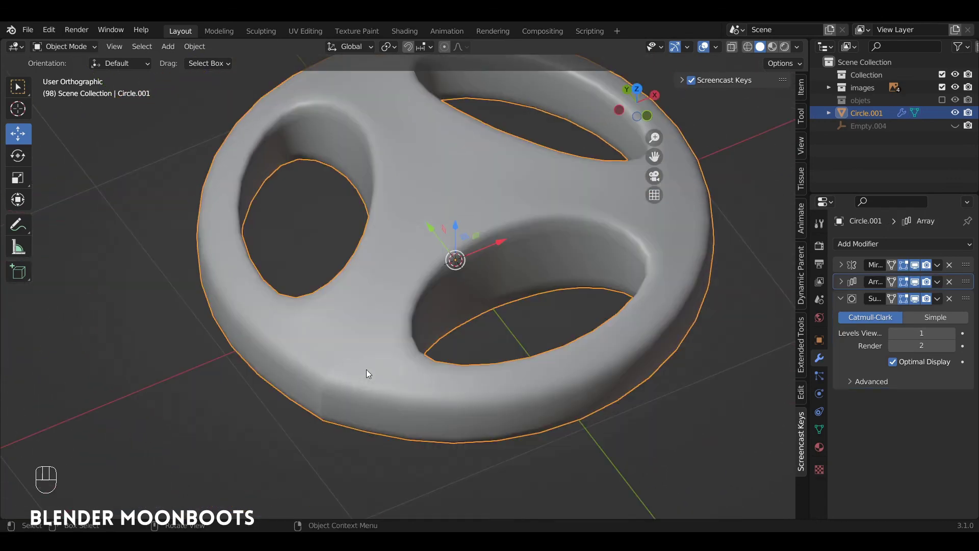
pyautogui.click(840, 282)
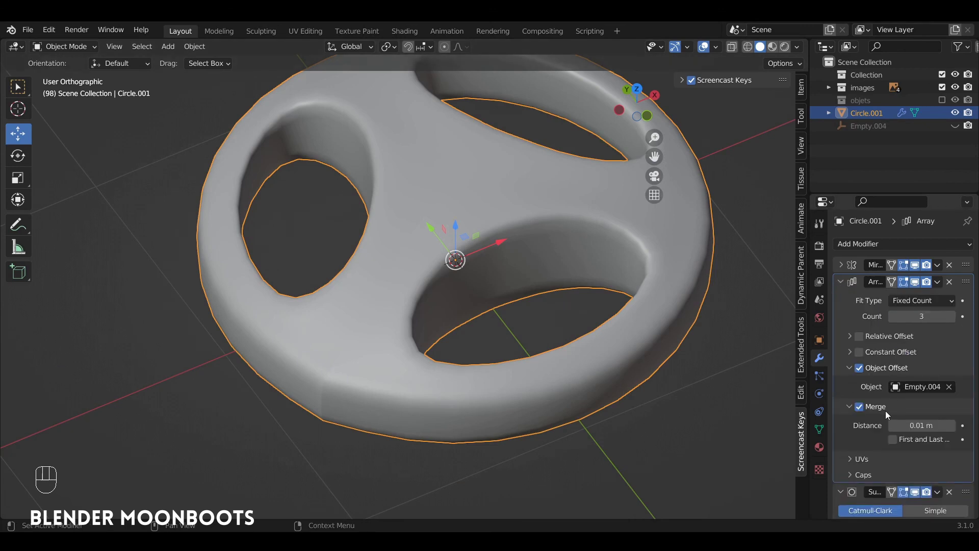
pyautogui.click(892, 439)
pyautogui.moveTo(345, 375)
pyautogui.keyDown('alt'); pyautogui.mouseDown()
pyautogui.moveTo(354, 360)
pyautogui.moveTo(334, 391)
pyautogui.mouseUp(); pyautogui.keyUp('alt')
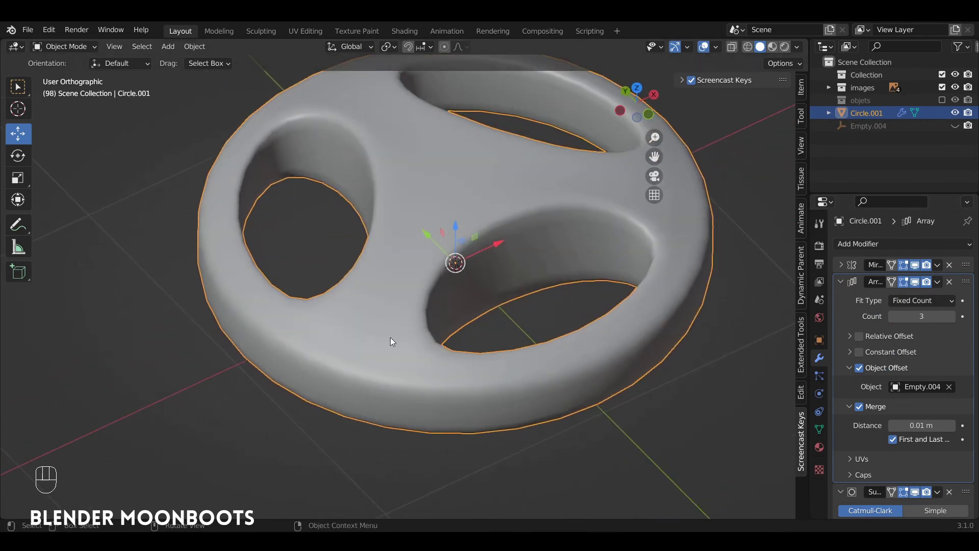
pyautogui.press('Tab')
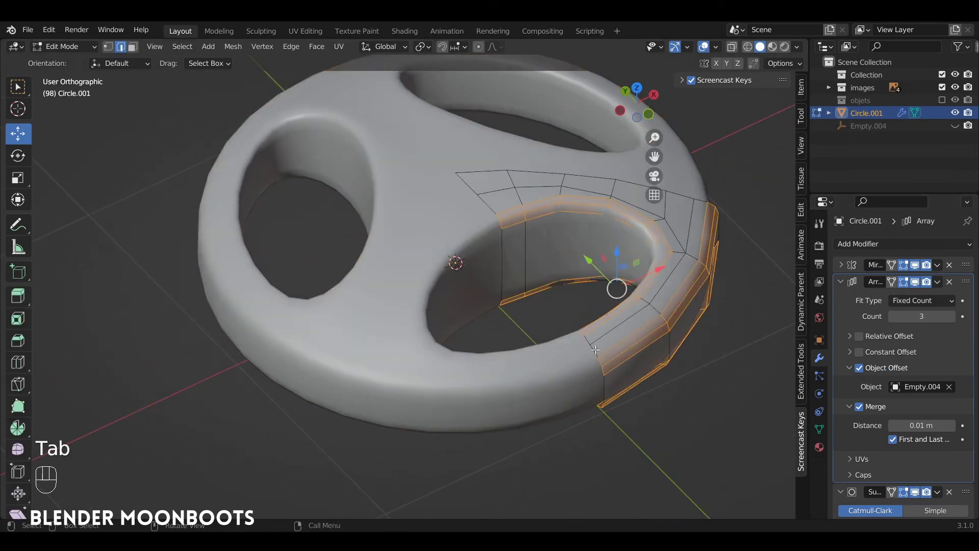
pyautogui.press('Tab')
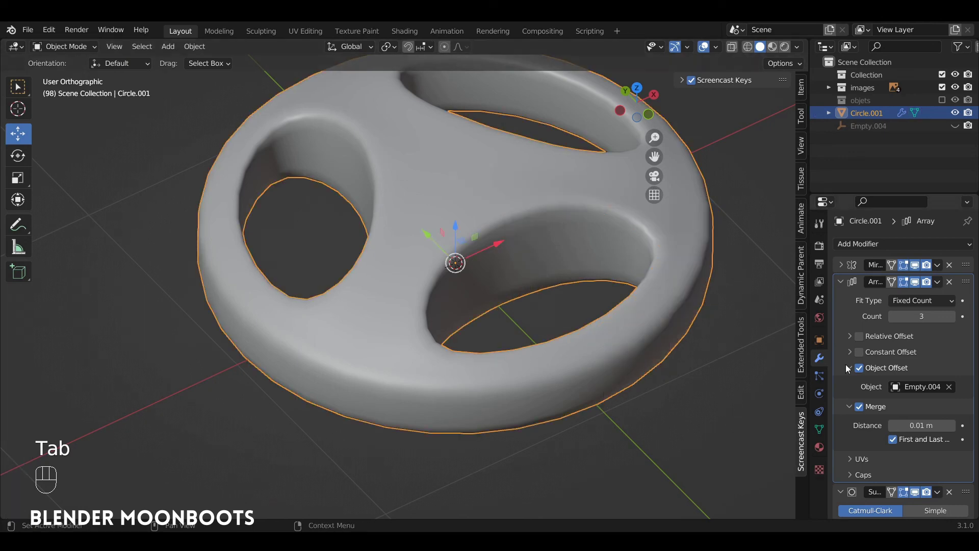
# Collapse the Array modifier's settings and raise the Subdivision modifier's viewport level by one.
pyautogui.click(840, 282)
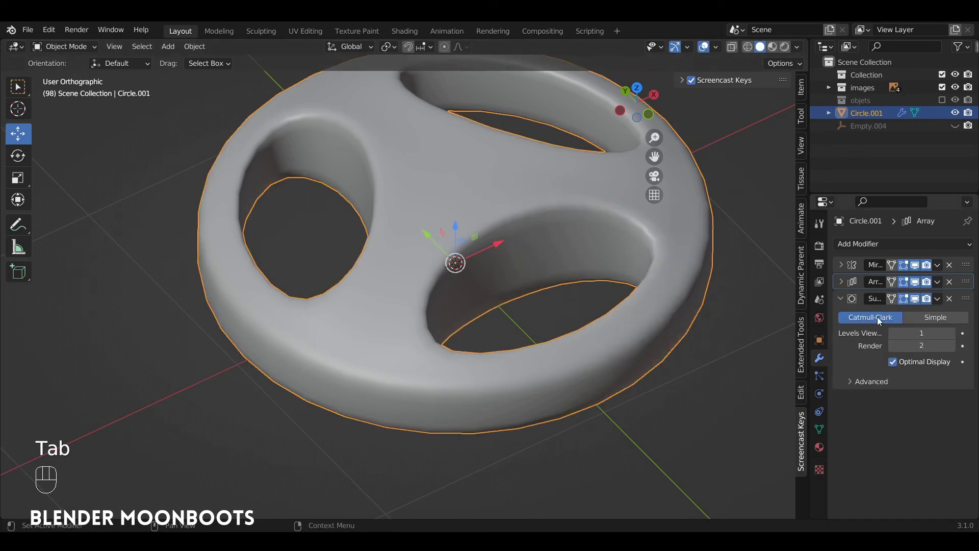
pyautogui.click(952, 334)
pyautogui.keyDown('alt'); pyautogui.moveTo(646, 323); pyautogui.dragTo(482, 298); pyautogui.keyUp('alt')
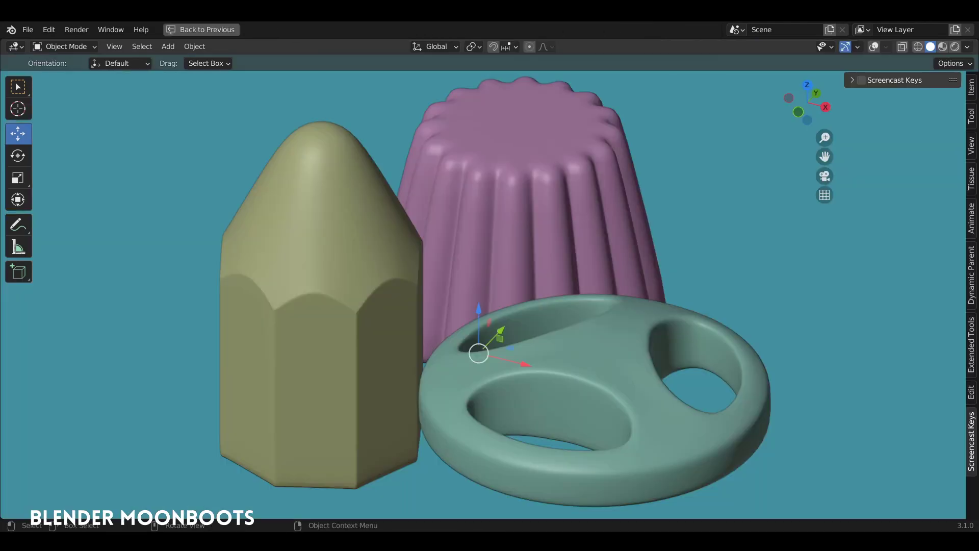